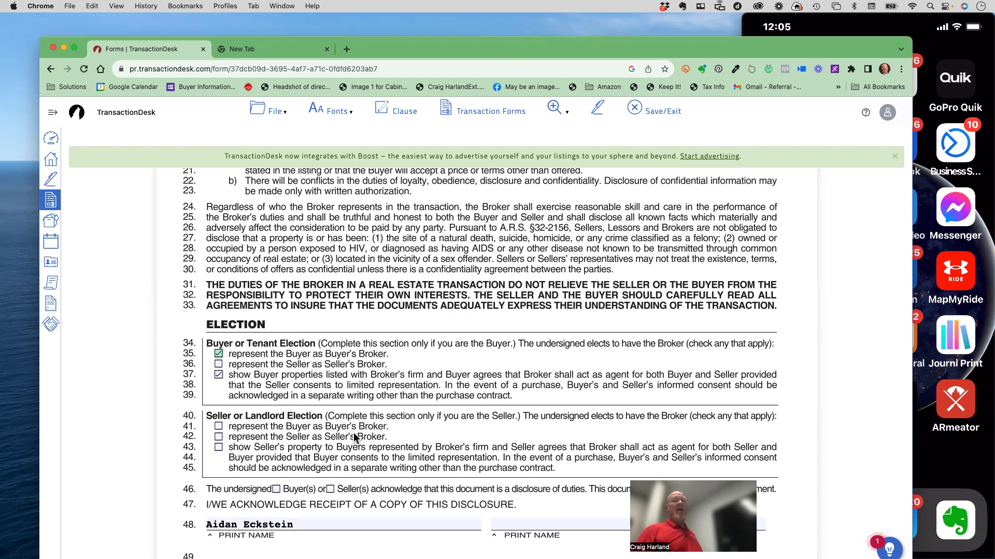
- Return to the transaction list and open the residential purchase transaction's dashboard
scroll(353, 433, "down", 2)
scroll(353, 433, "up", 10)
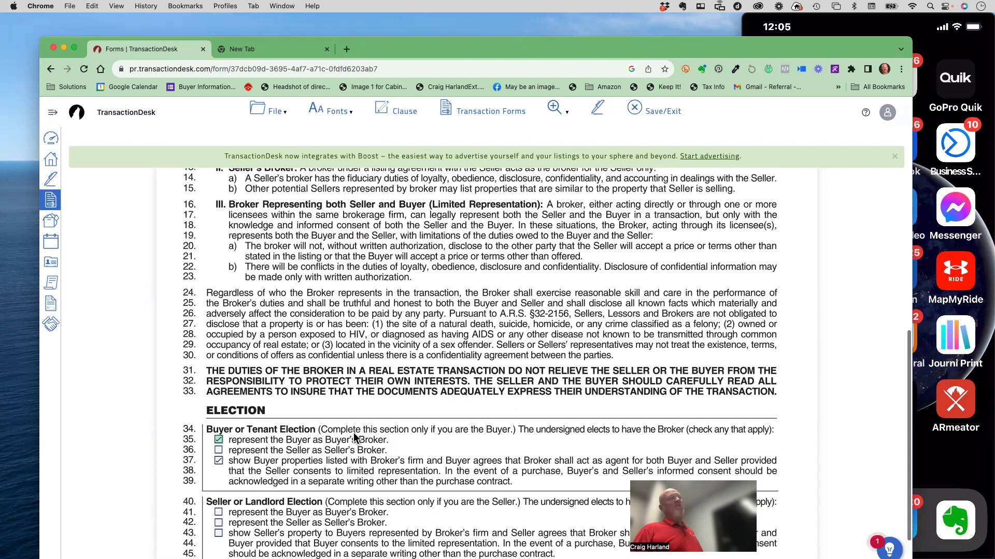
scroll(353, 433, "down", 10)
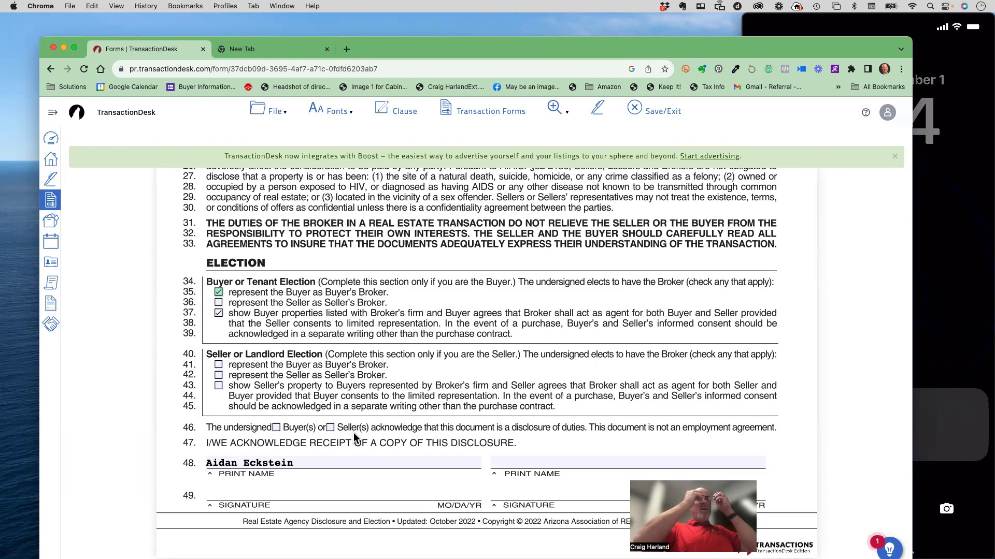
left_click(53, 163)
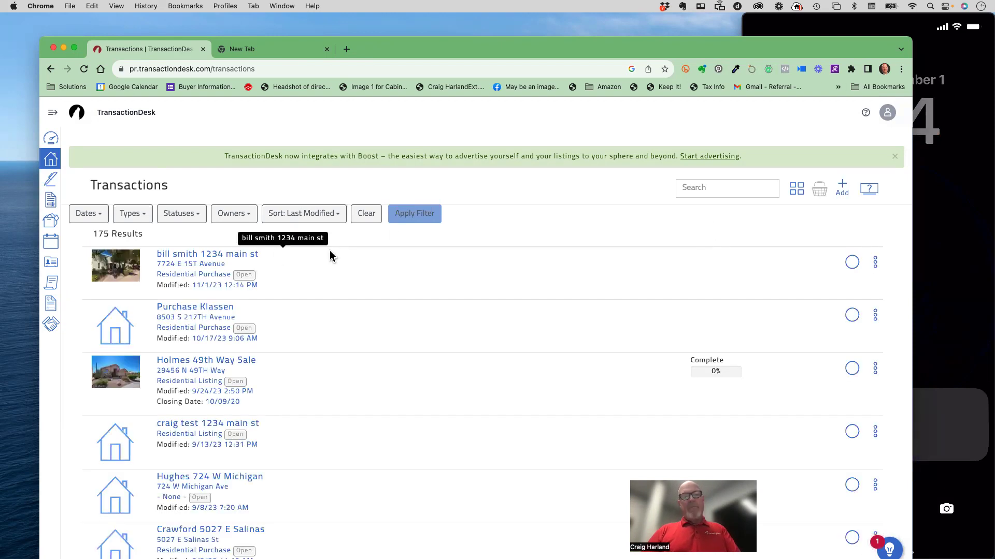
left_click(331, 258)
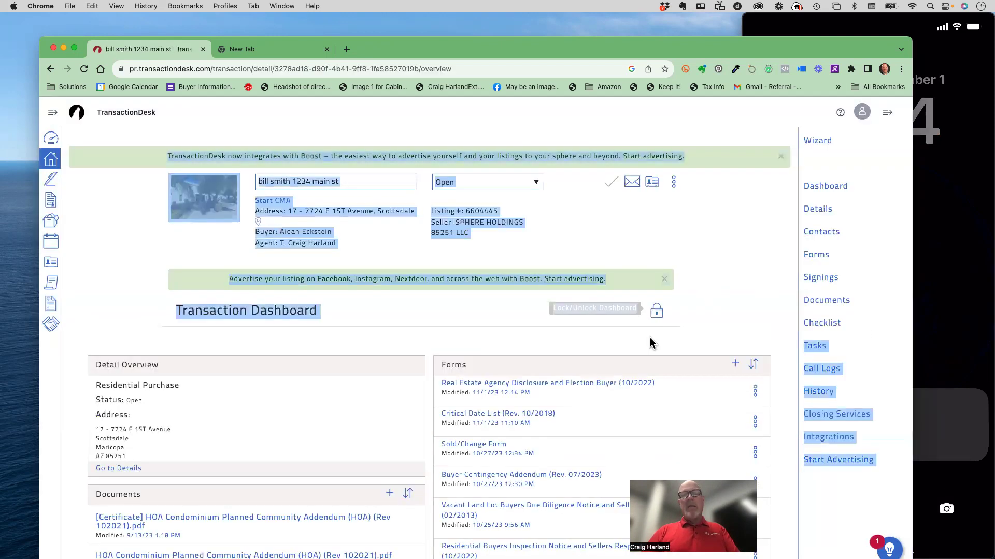
- Search the form library for 'buyer em' and add the Buyer-Broker Exclusive Employment Agreement (10/2022)
left_click(735, 364)
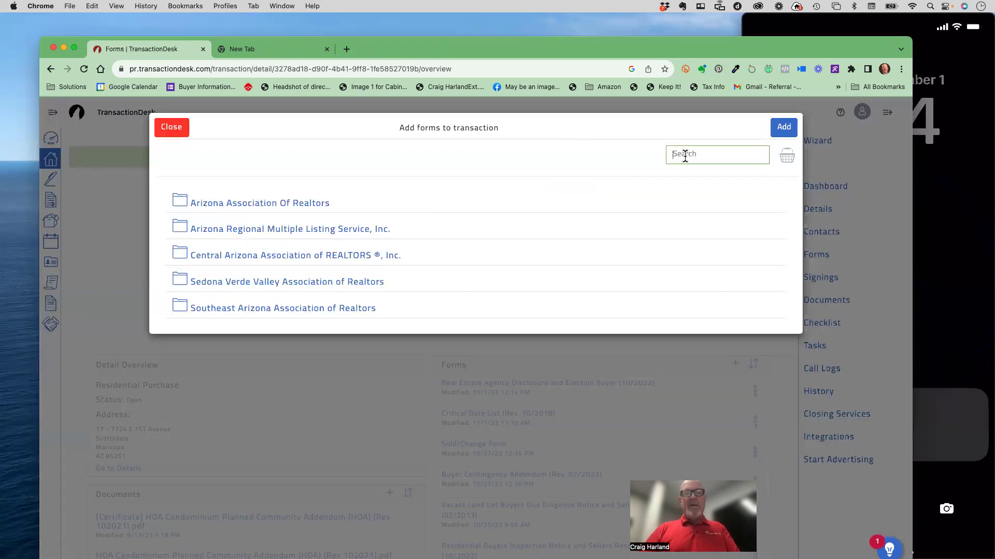
type("bu")
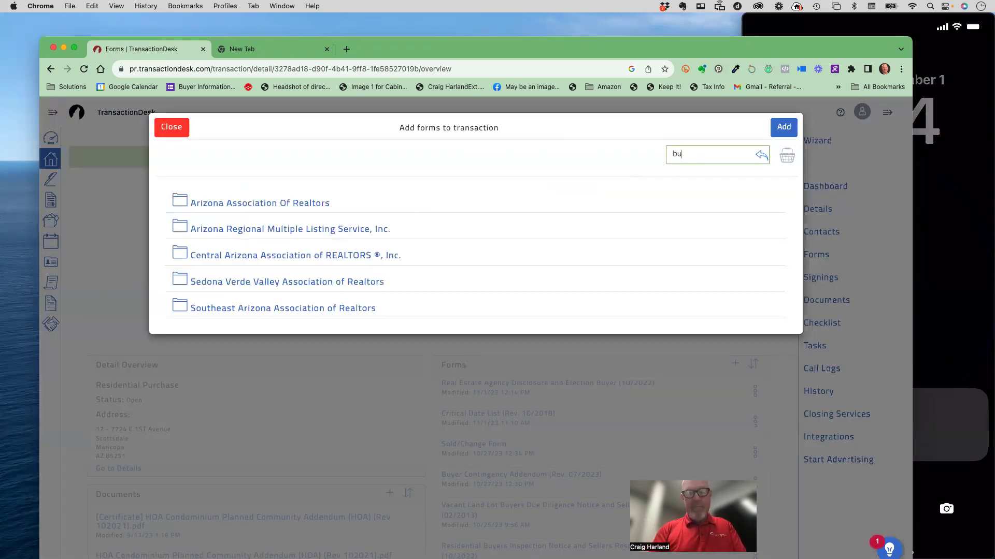
type("yer em")
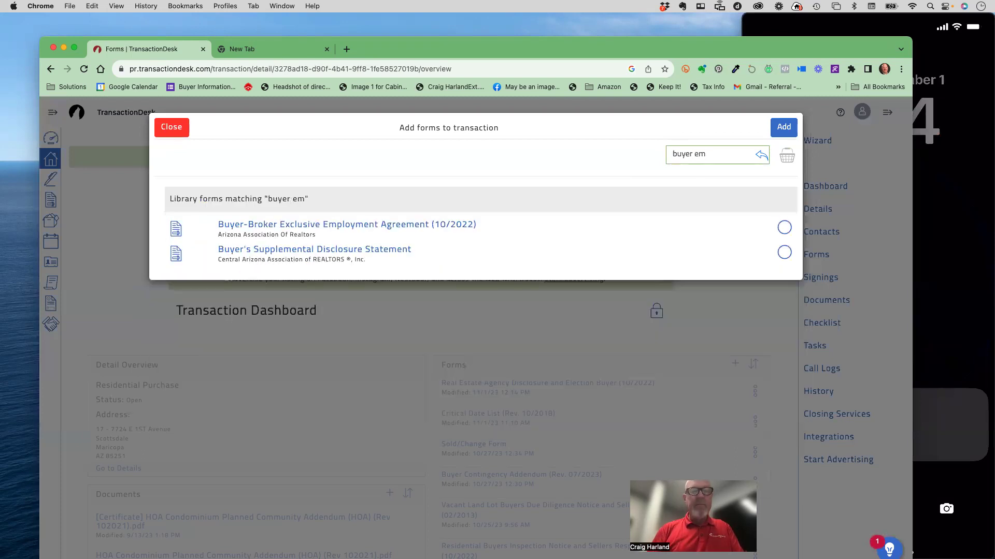
left_click(387, 226)
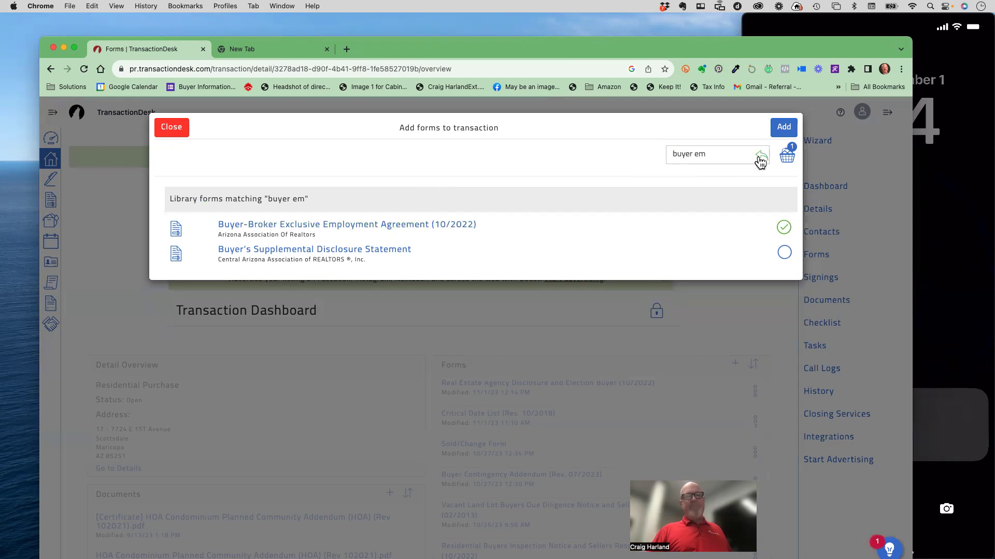
left_click(784, 129)
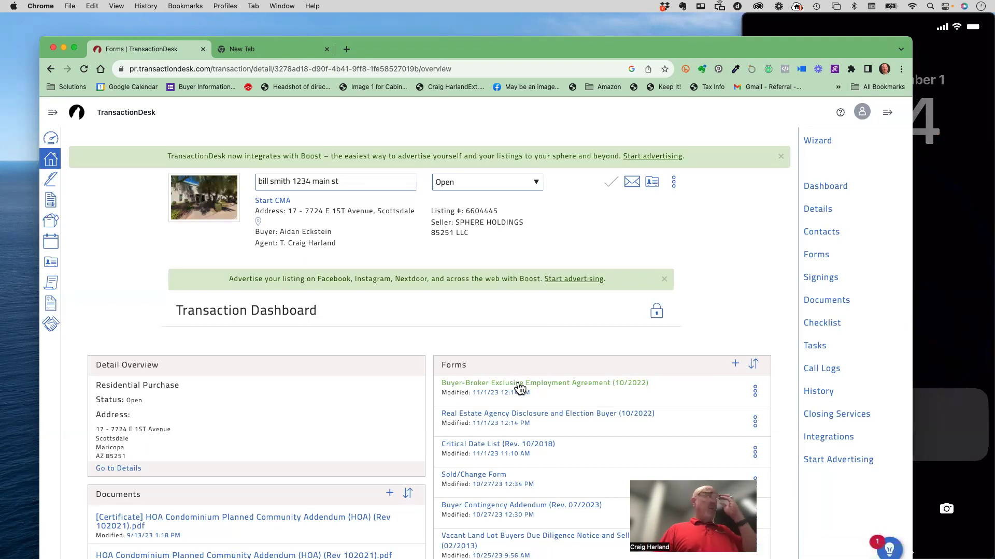
- Open the Buyer-Broker Exclusive Employment Agreement from the dashboard's Forms list
left_click(518, 385)
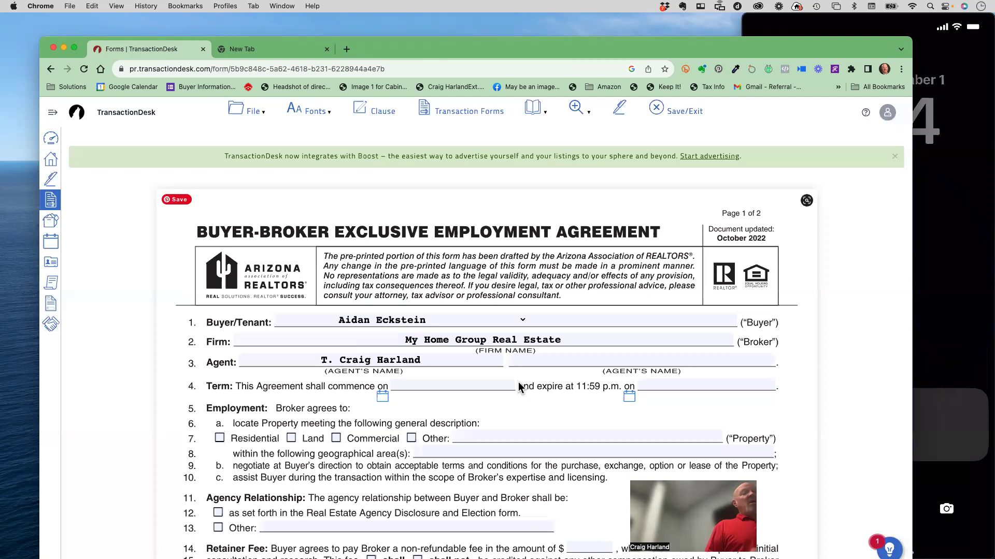
scroll(519, 386, "down", 3)
scroll(519, 386, "down", 3)
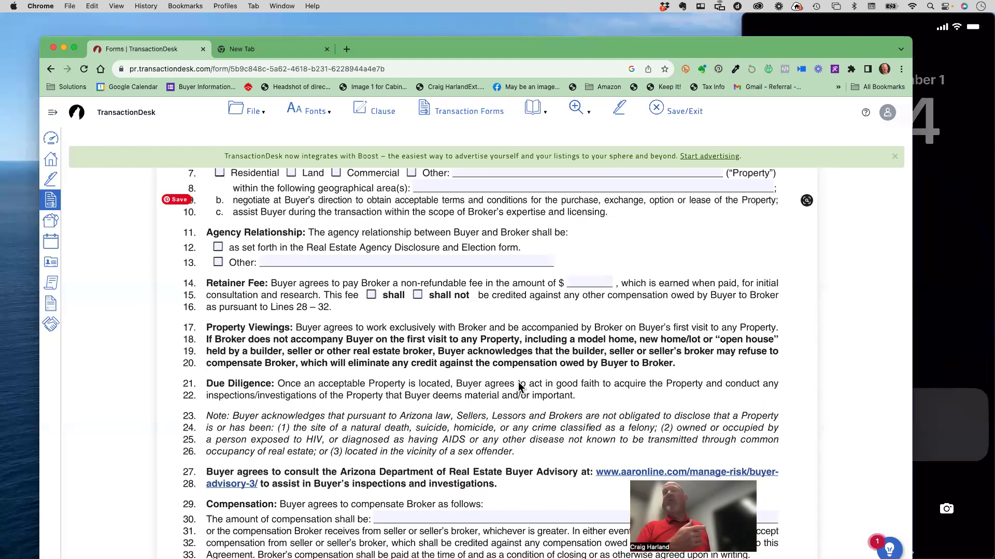
scroll(518, 383, "down", 10)
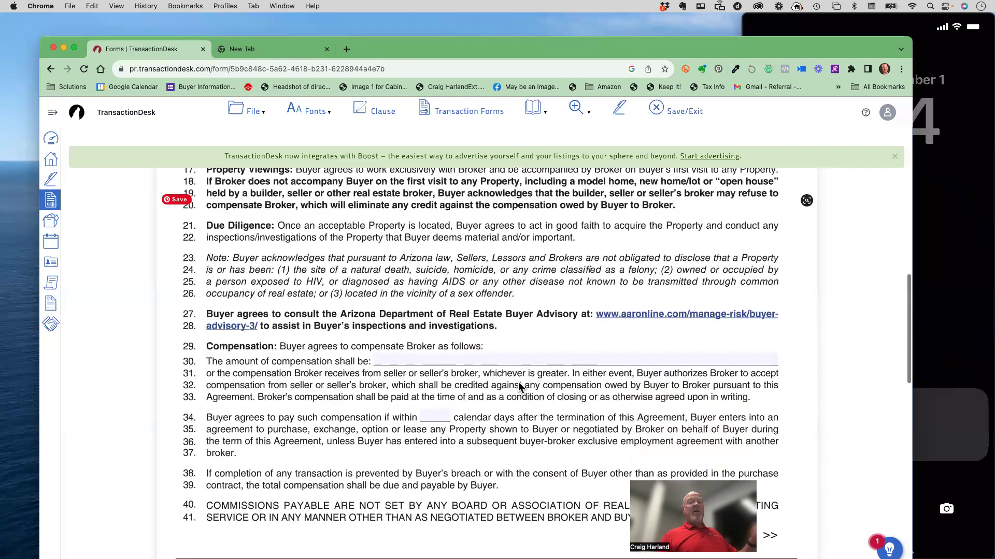
scroll(518, 383, "down", 5)
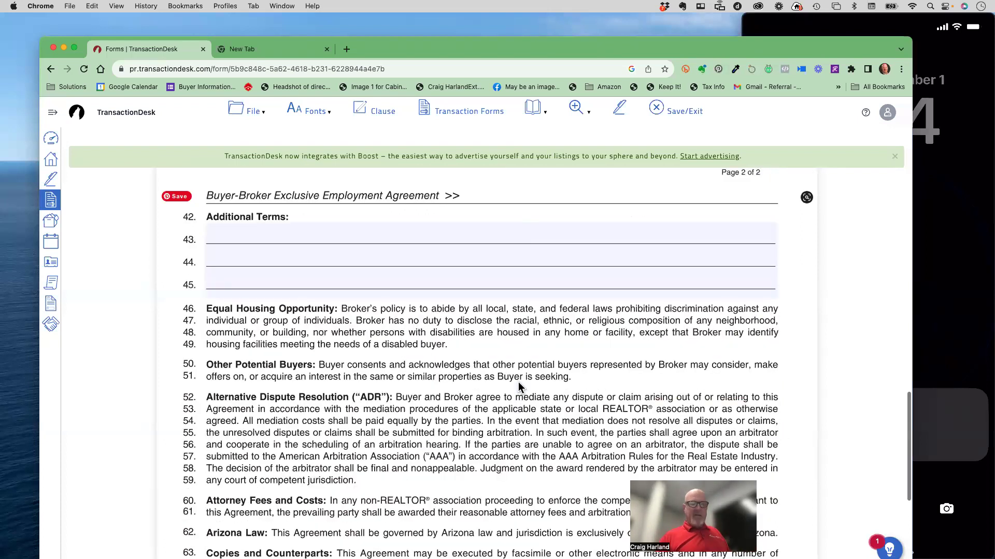
scroll(518, 386, "down", 8)
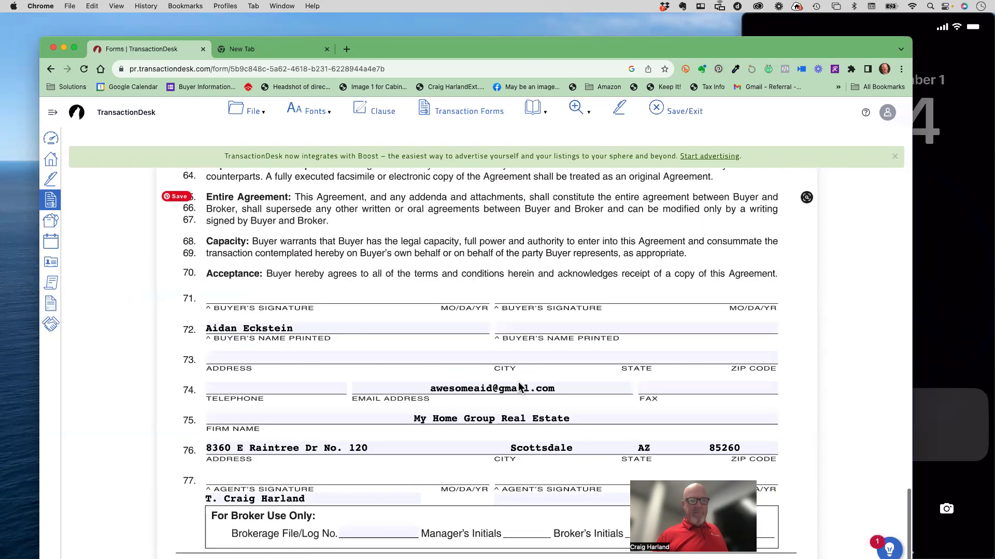
scroll(518, 386, "up", 5)
scroll(519, 386, "up", 15)
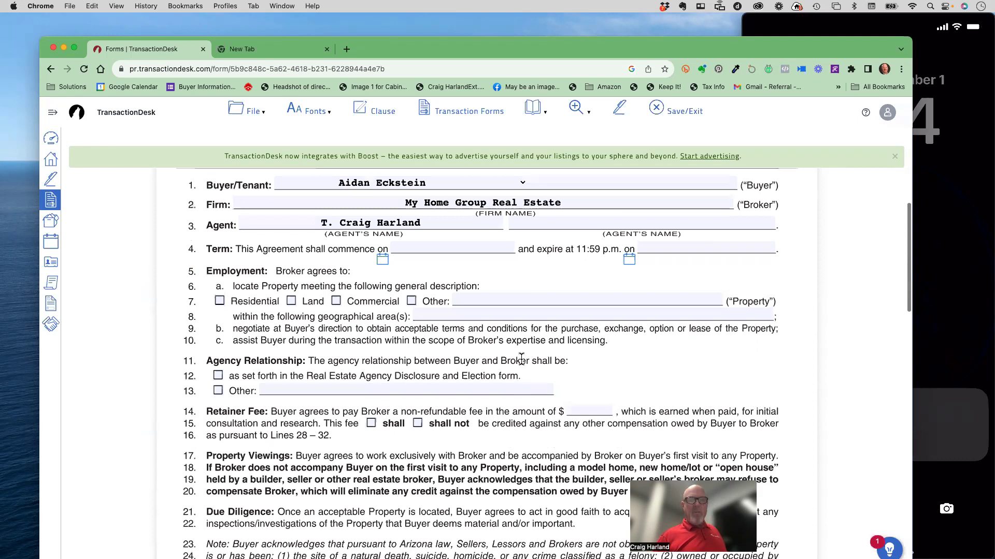
scroll(521, 358, "up", 3)
scroll(513, 293, "down", 3)
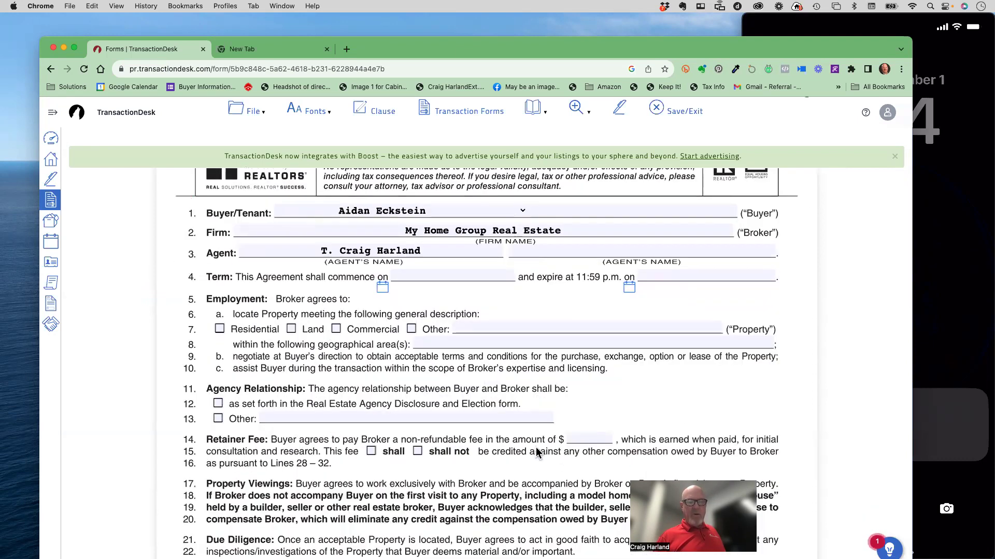
scroll(535, 447, "down", 5)
scroll(535, 452, "down", 3)
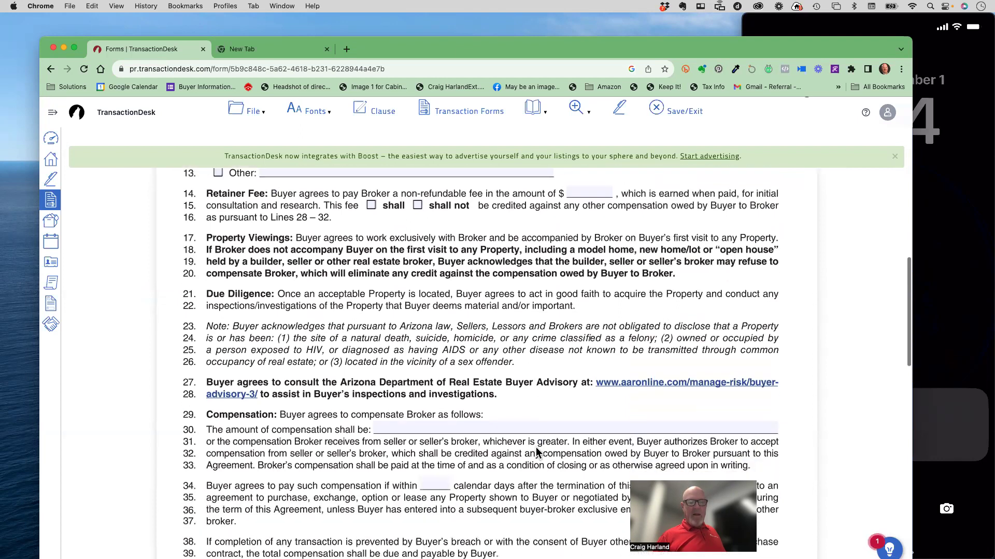
- Select the line 30 compensation amount field, then leave it blank without choosing a suggestion
left_click(430, 419)
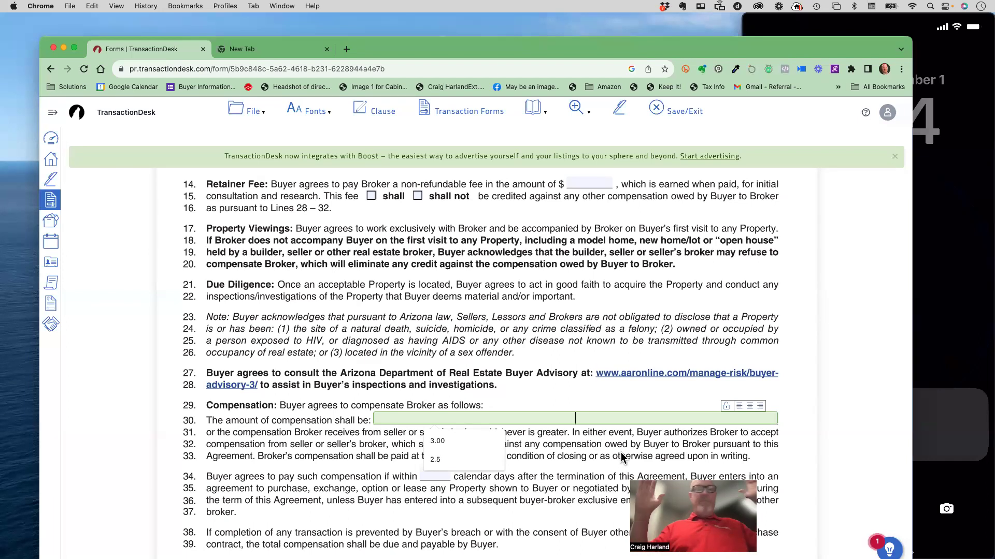
left_click_drag(621, 452, 642, 444)
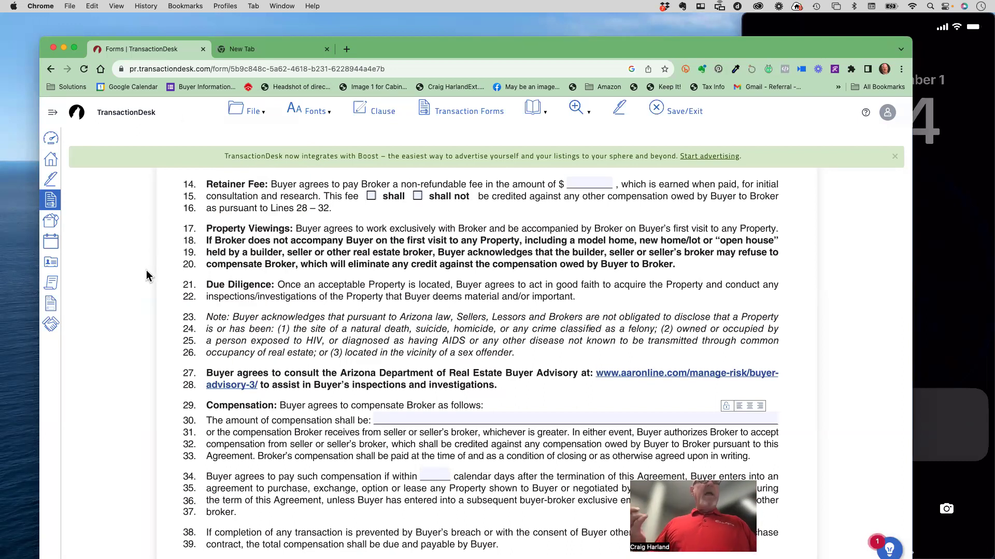
- In a new tab, enter 'aar' and go to the Arizona REALTORS site at aaronline.com
left_click(347, 50)
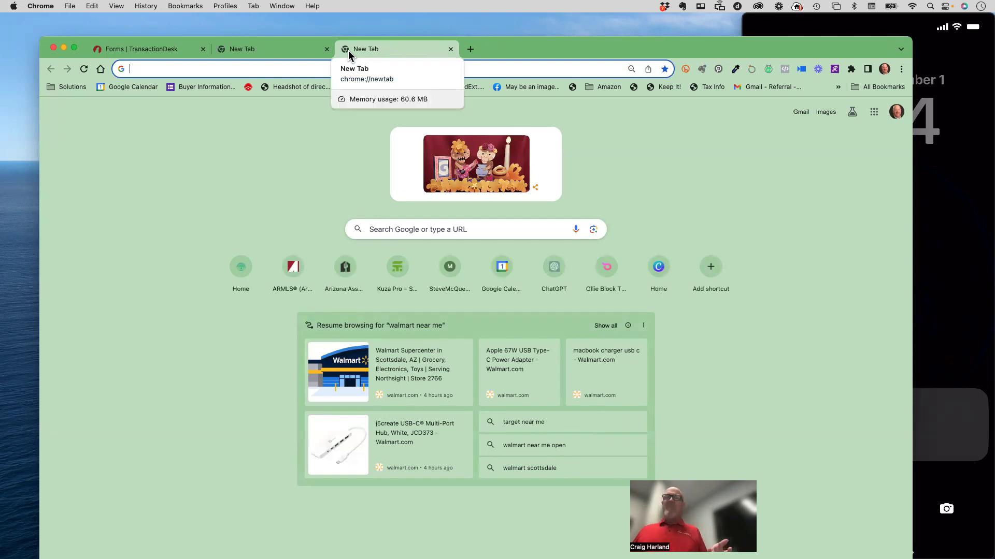
left_click(208, 69)
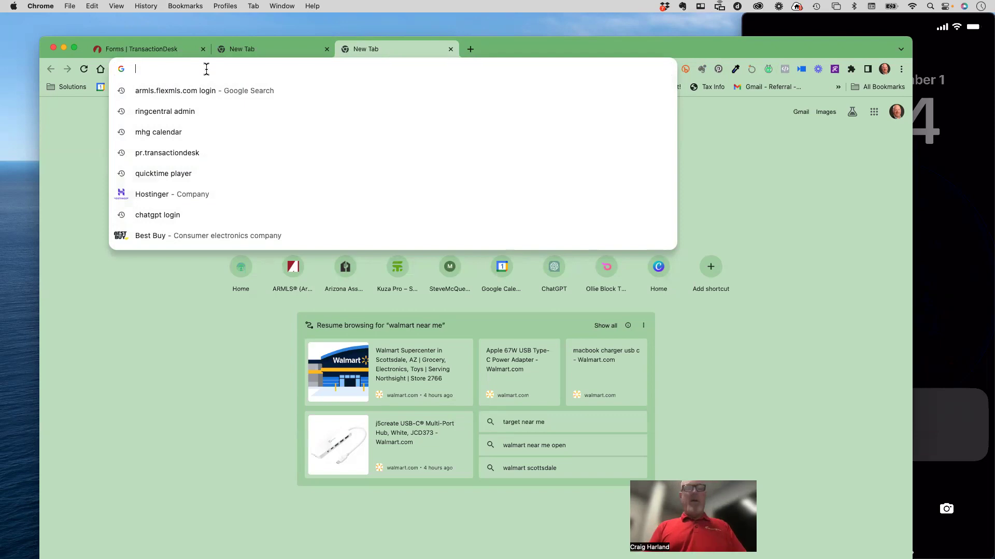
type("aaronline.com")
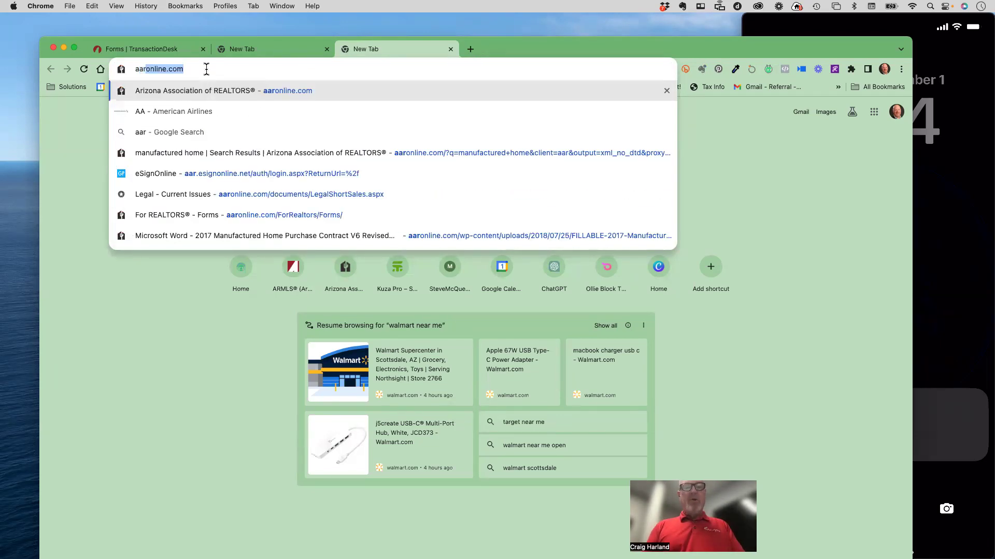
key("Return")
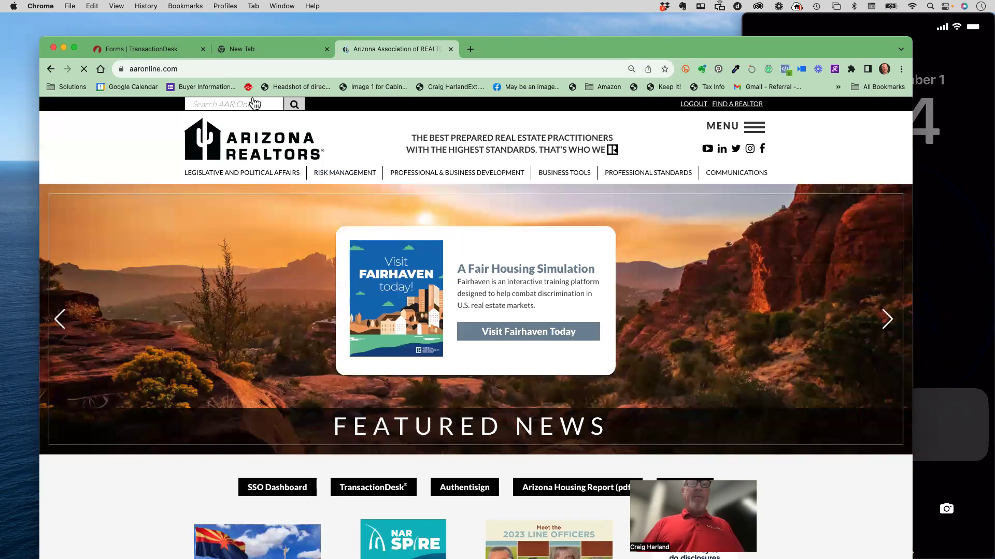
- View the Sample Forms page under Risk Management, then return to the Arizona REALTORS home page
left_click(252, 104)
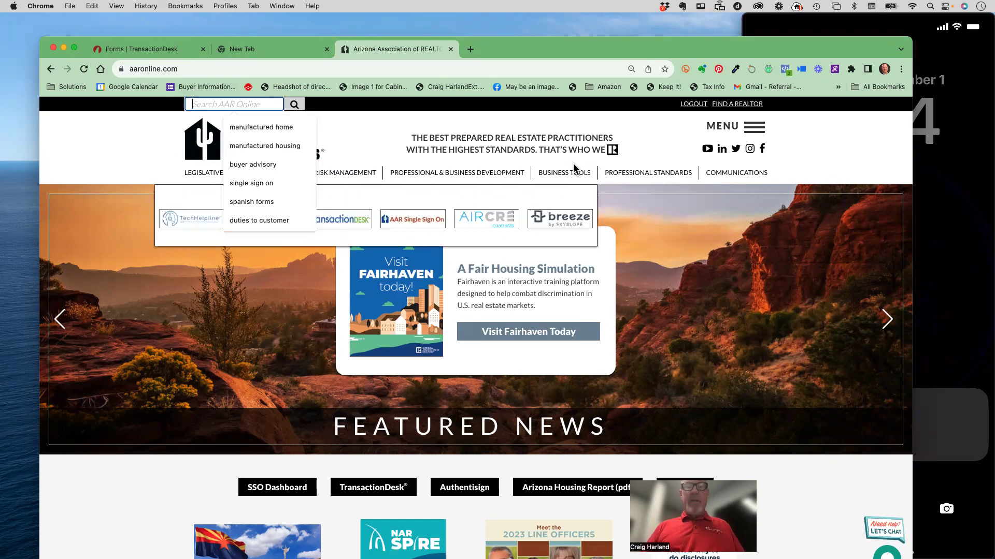
mouse_move(490, 179)
mouse_move(348, 172)
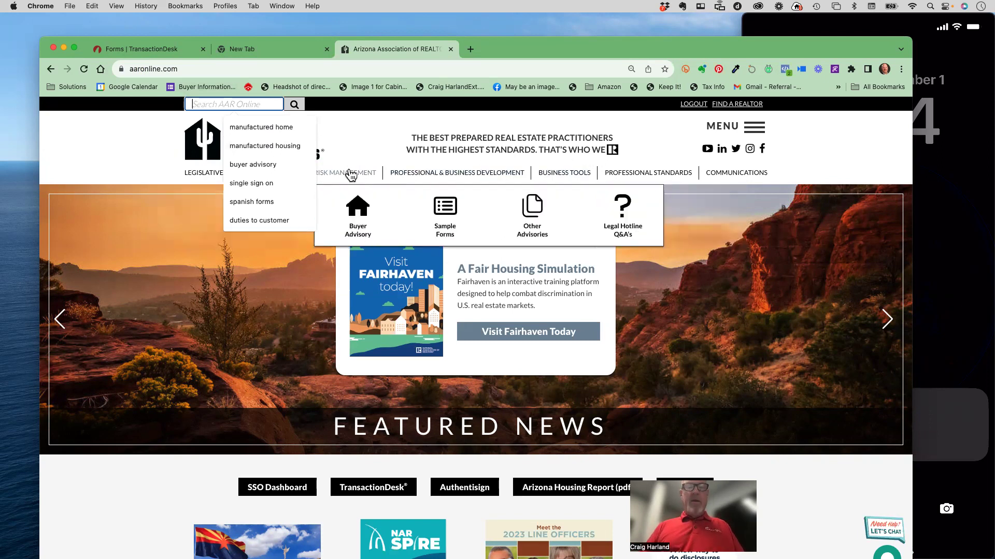
left_click(443, 212)
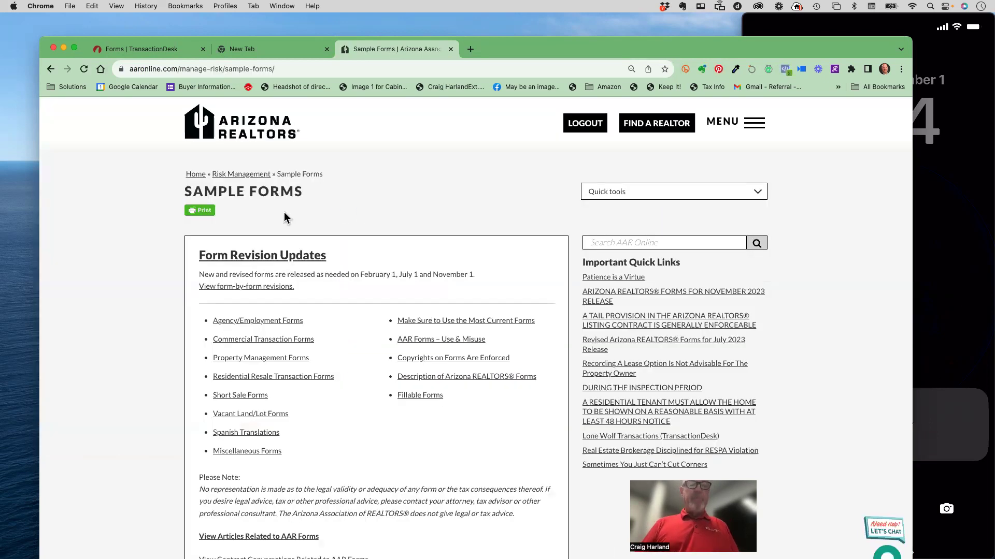
left_click(53, 69)
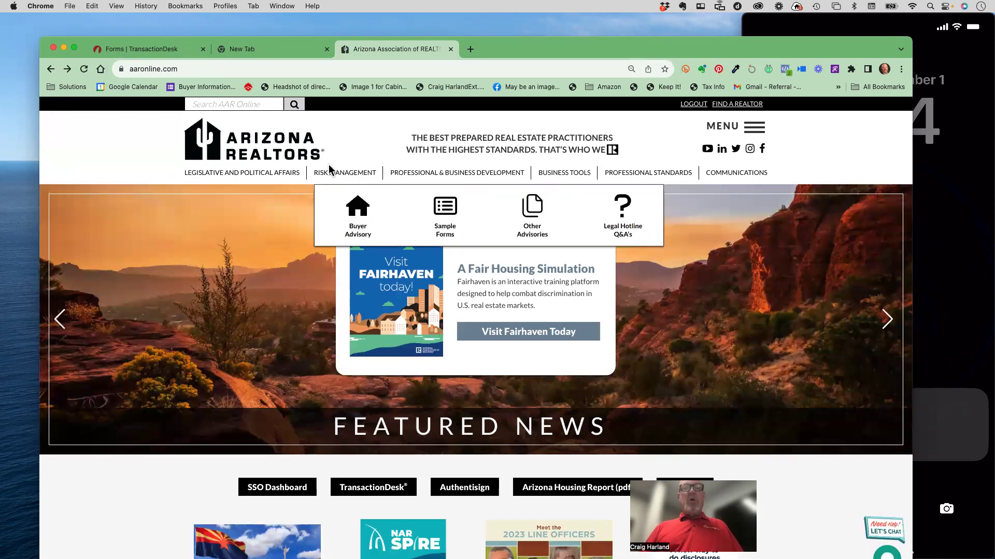
- Open the Buyer Advisory page and its March 2023 Buyer Advisory PDF
mouse_move(278, 188)
left_click(359, 210)
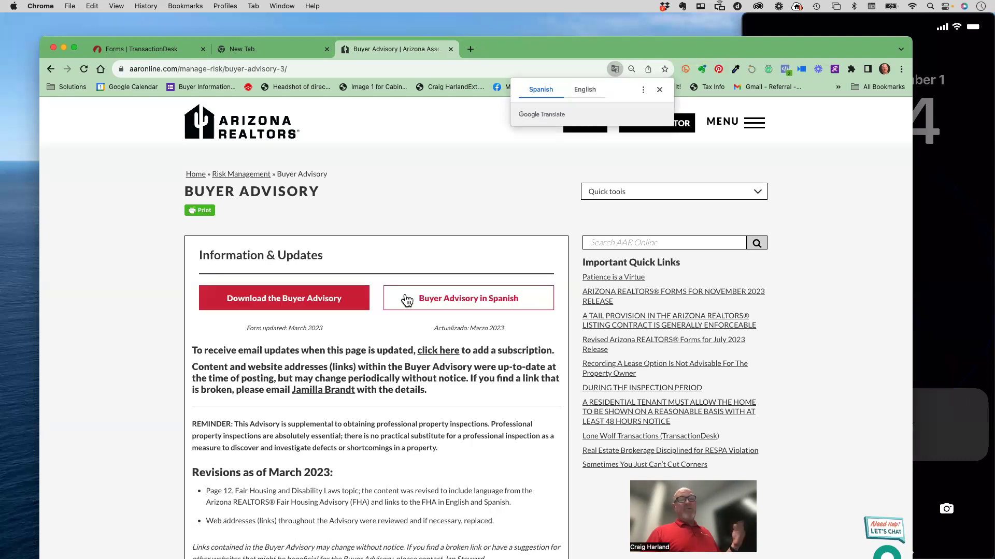
left_click(331, 299)
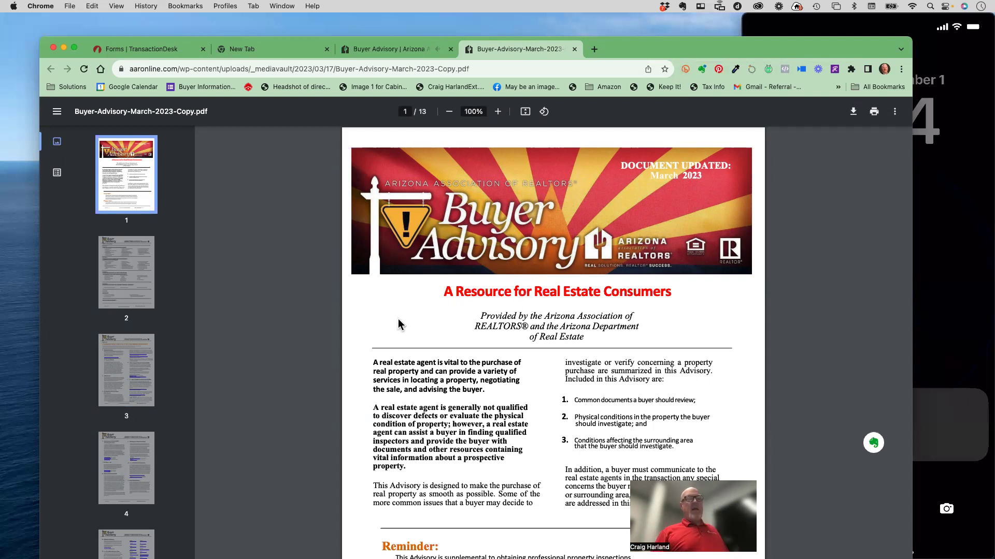
- Review advisory pages 2 and 3, open the sample Residential Resale Purchase Contract, then close it
left_click(124, 266)
left_click(149, 377)
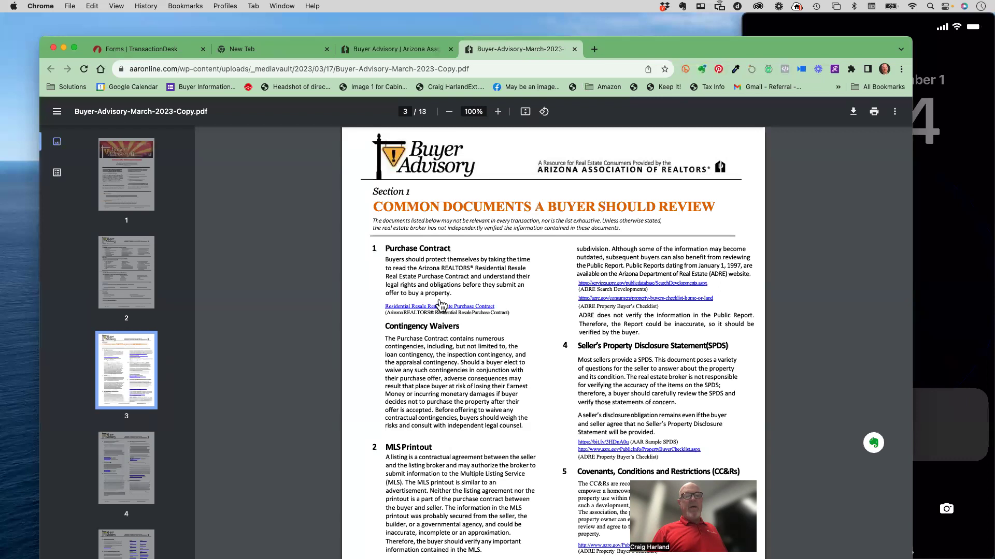
left_click(437, 308)
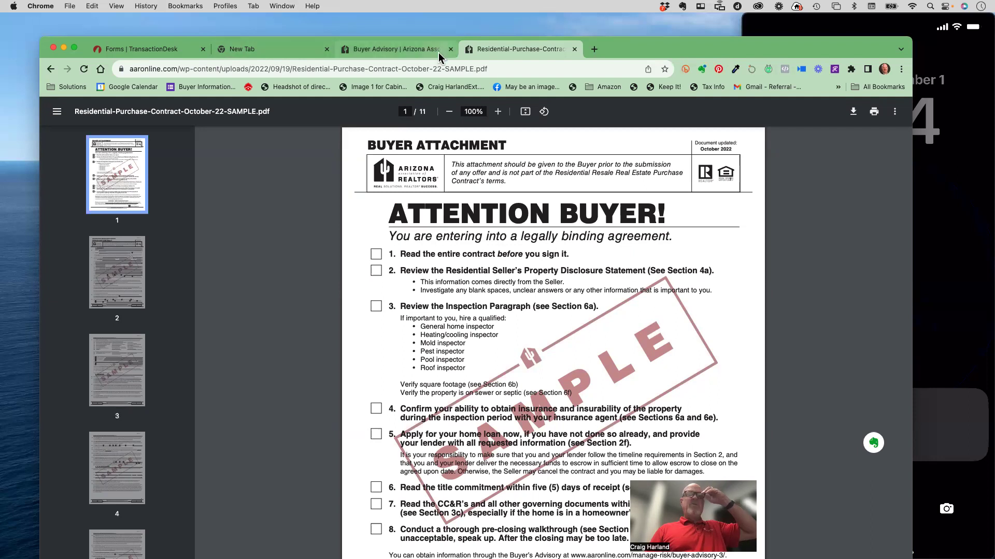
left_click_drag(619, 52, 621, 75)
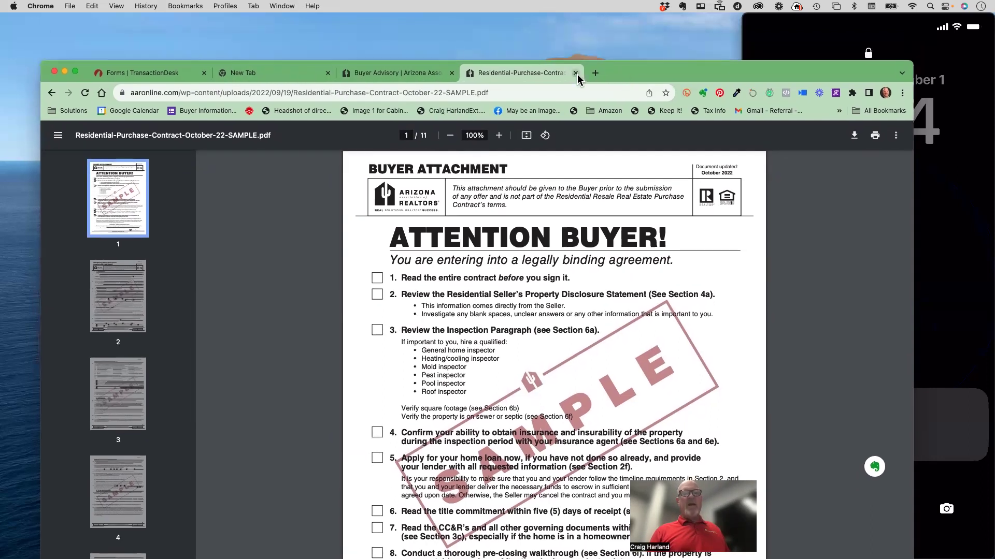
left_click(577, 74)
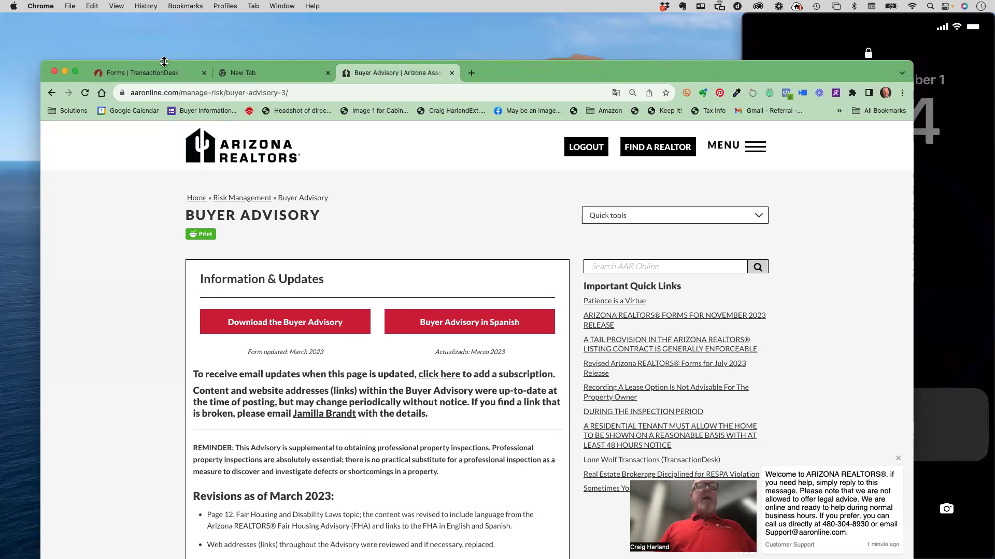
- Open a fresh blank tab beside the aaronline.com Buyer Advisory page
left_click(471, 74)
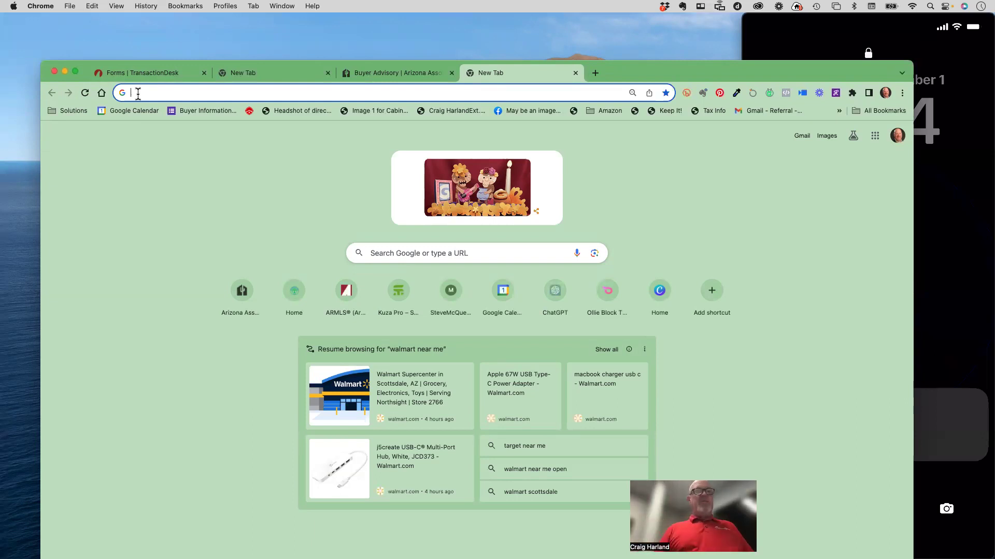
- Search 'armls' and open the Flexmls home dashboard at armls.flexmls.com
type("armlsl")
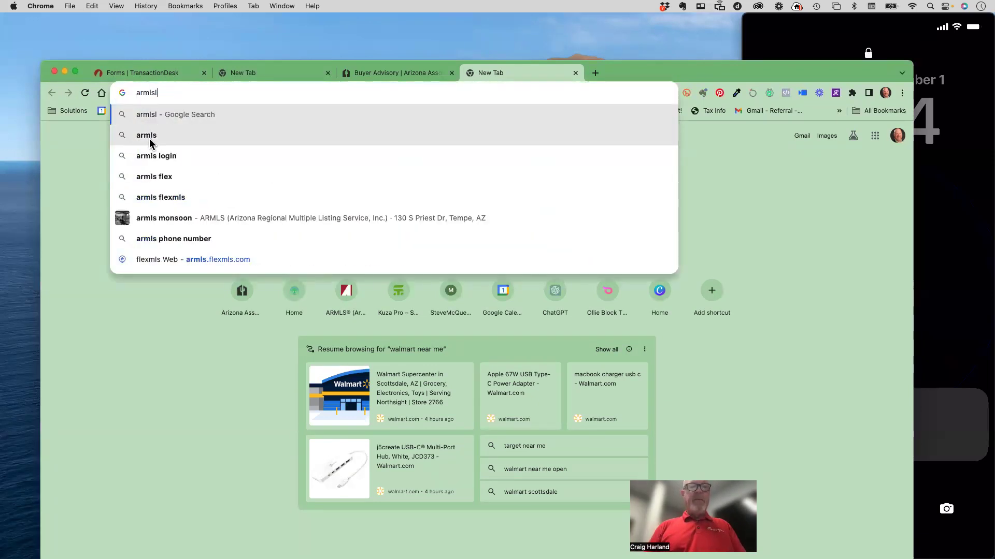
key("BackSpace")
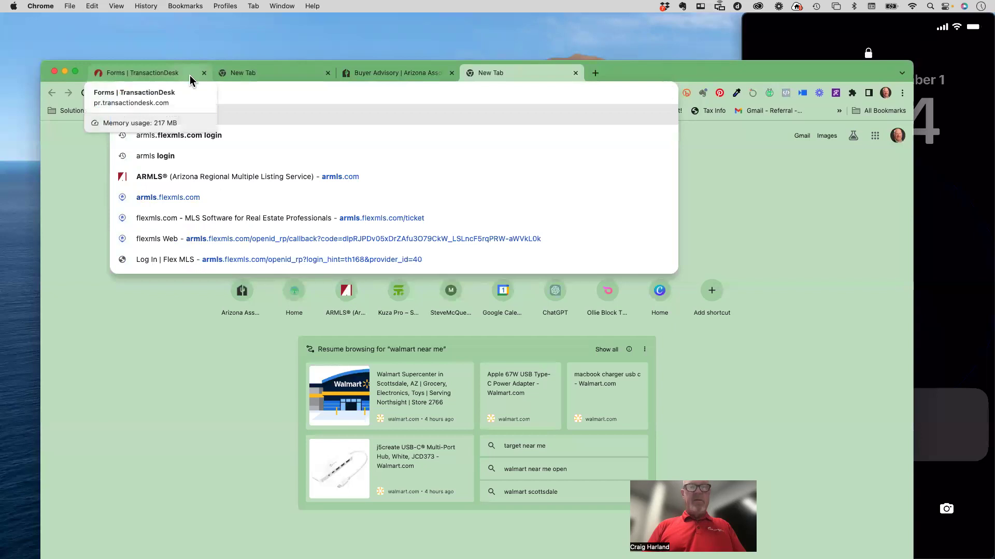
left_click(187, 136)
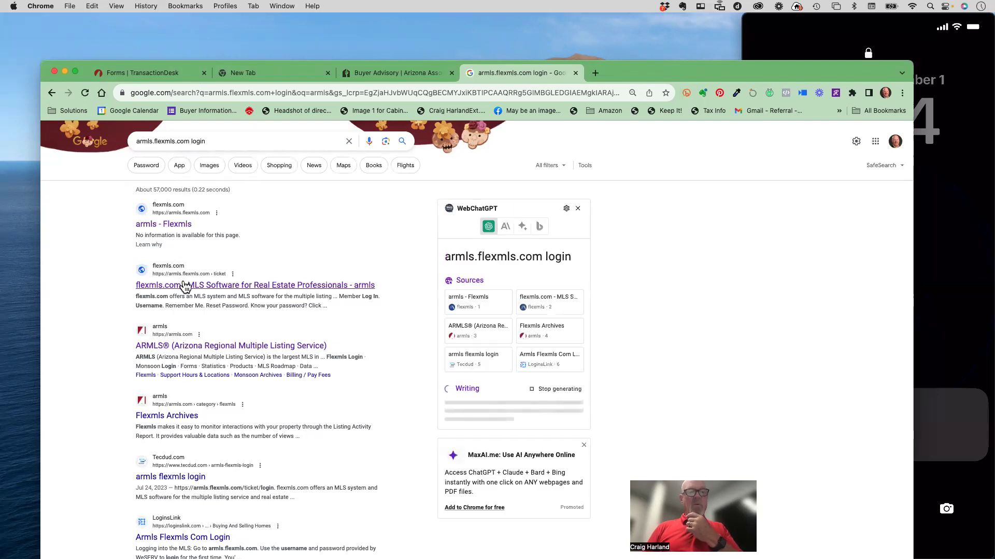
left_click(172, 226)
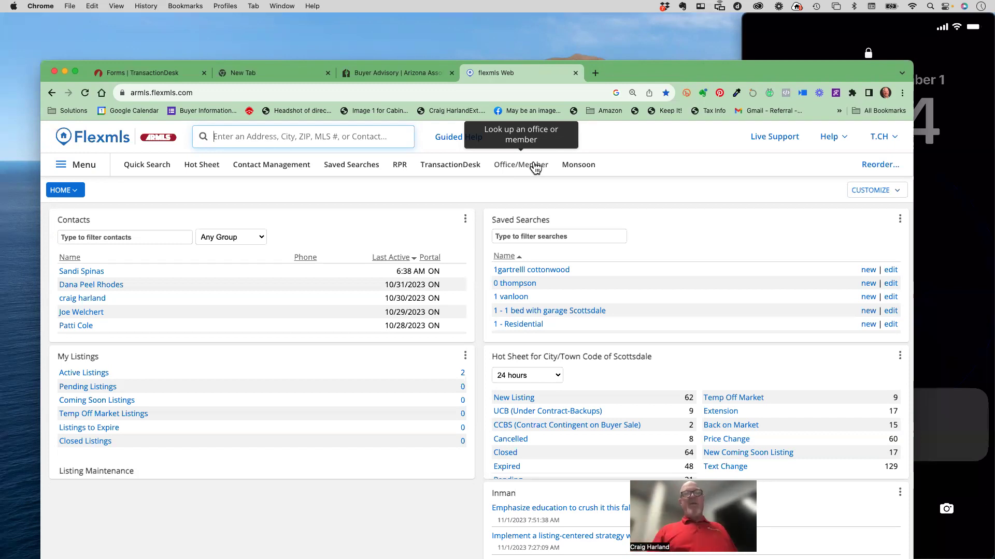
left_click_drag(450, 165, 399, 184)
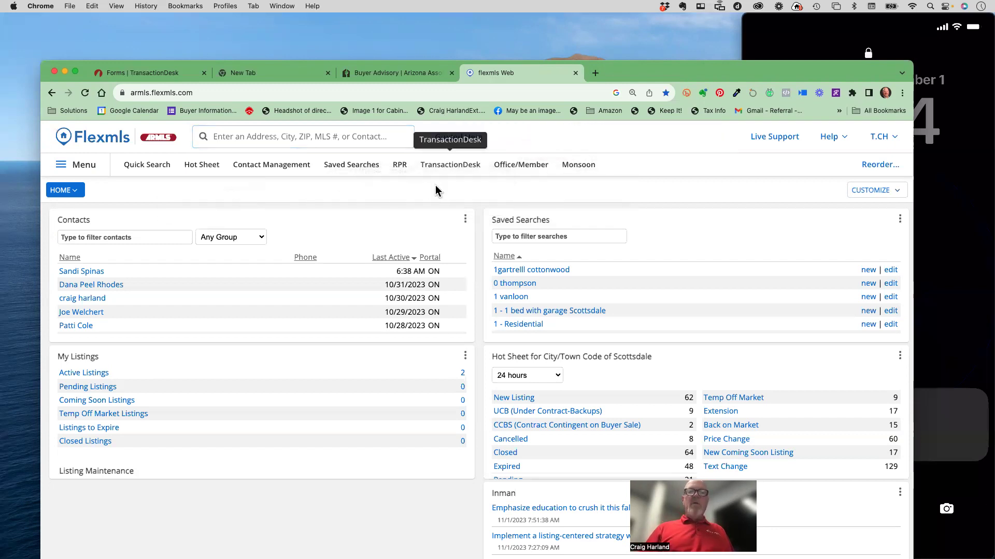
- Open narrpr.com from the Flexmls RPR link, then bring the mirrored iPhone window forward
left_click(400, 164)
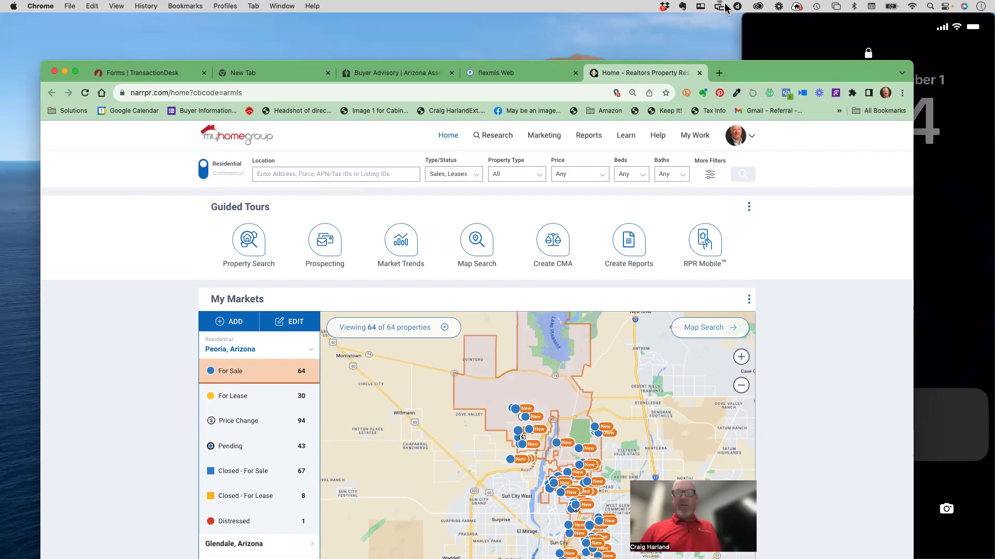
left_click(957, 259)
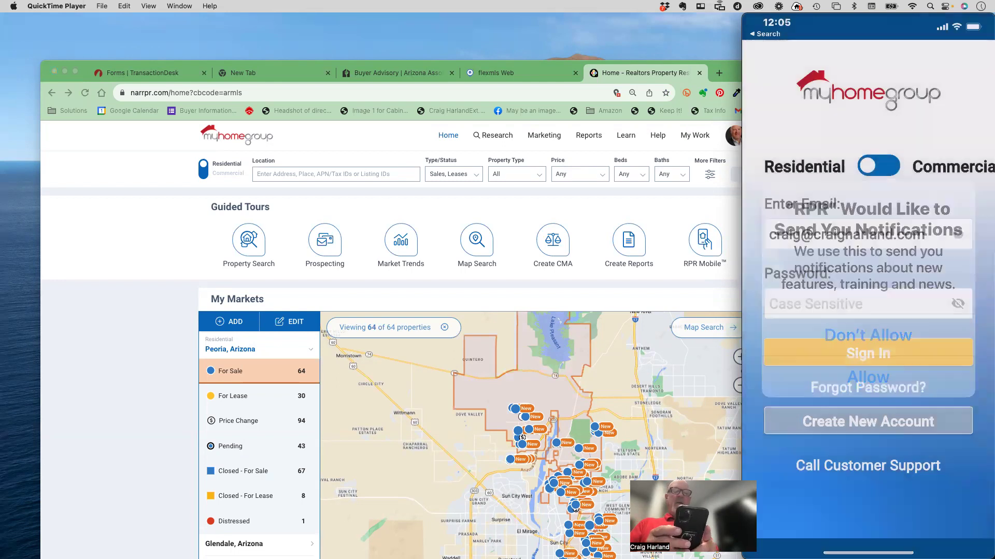
left_click(770, 304)
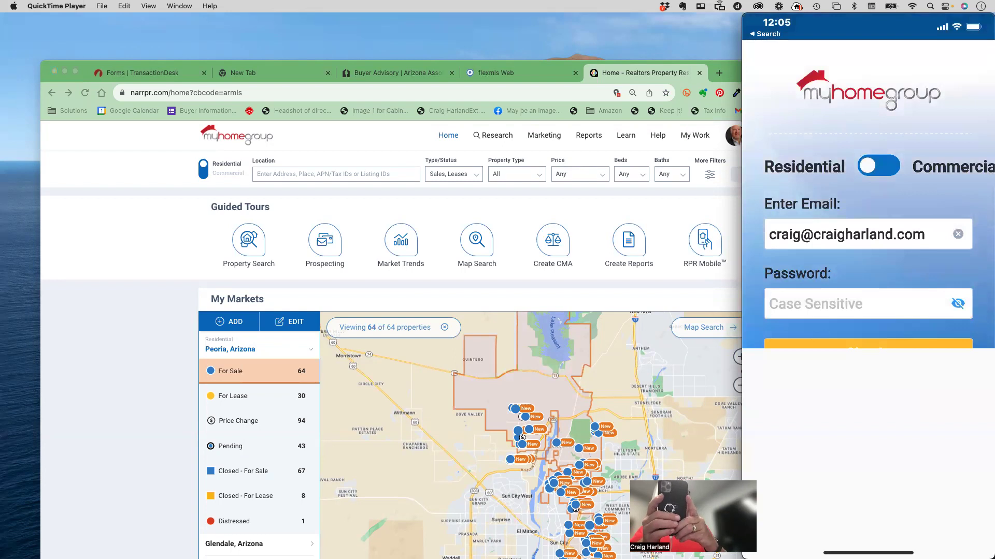
left_click(868, 363)
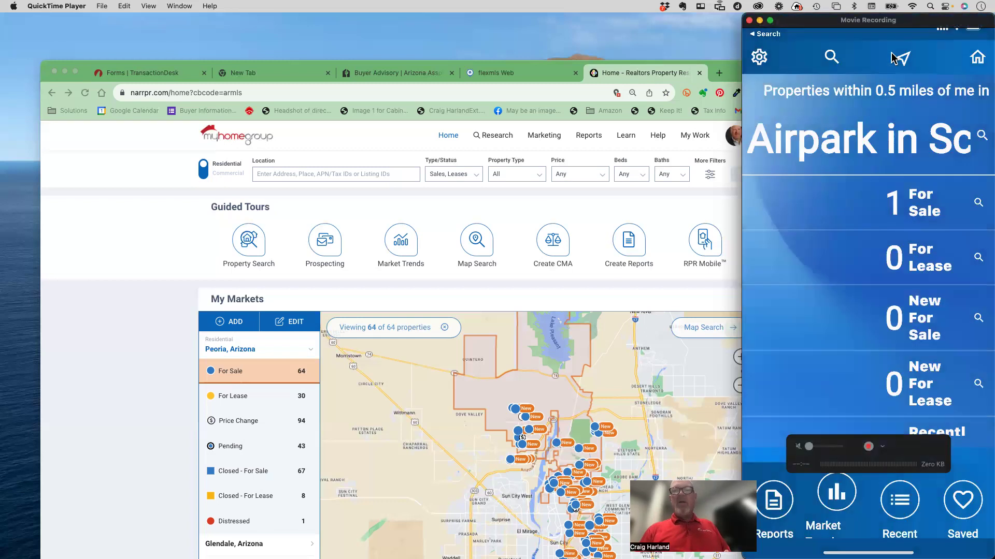
left_click_drag(884, 45, 413, 77)
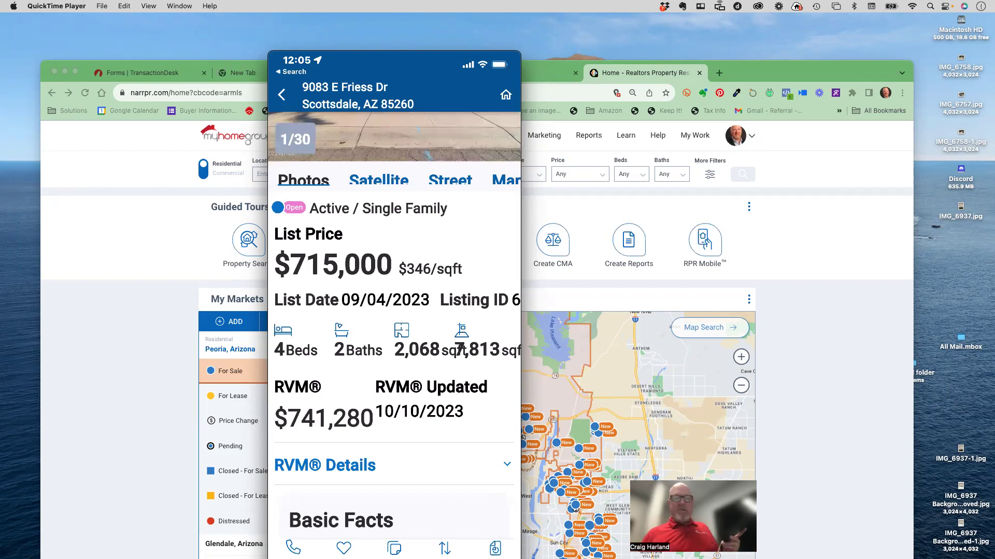
mouse_move(433, 311)
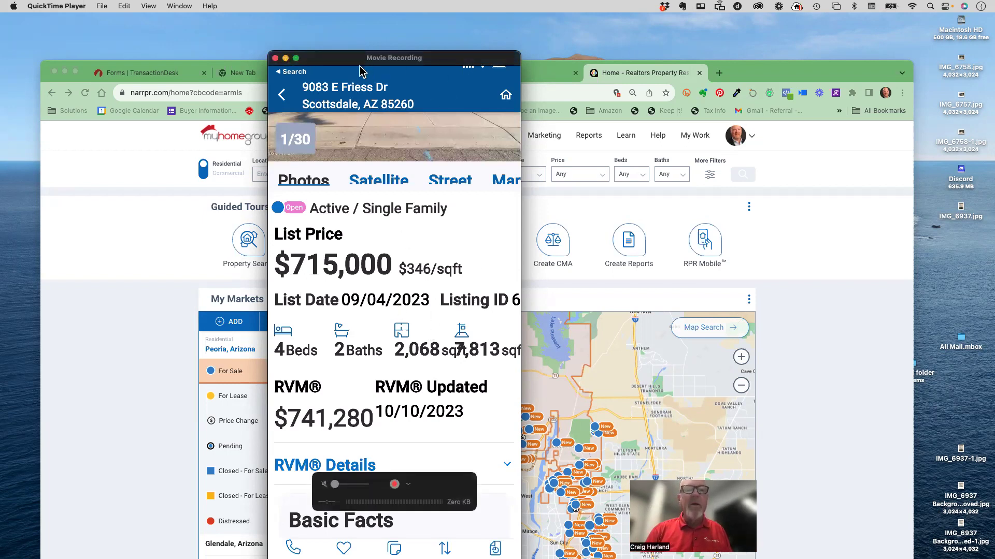
- Hide the phone mirror and search RPR locations for 9083, listing Long Beach zips and Arizona addresses
left_click(286, 58)
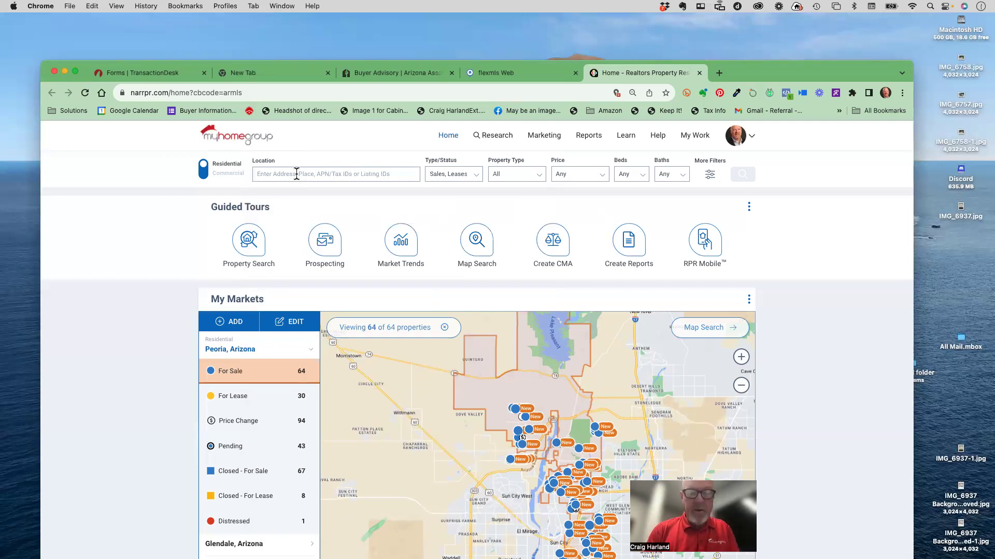
left_click(297, 174)
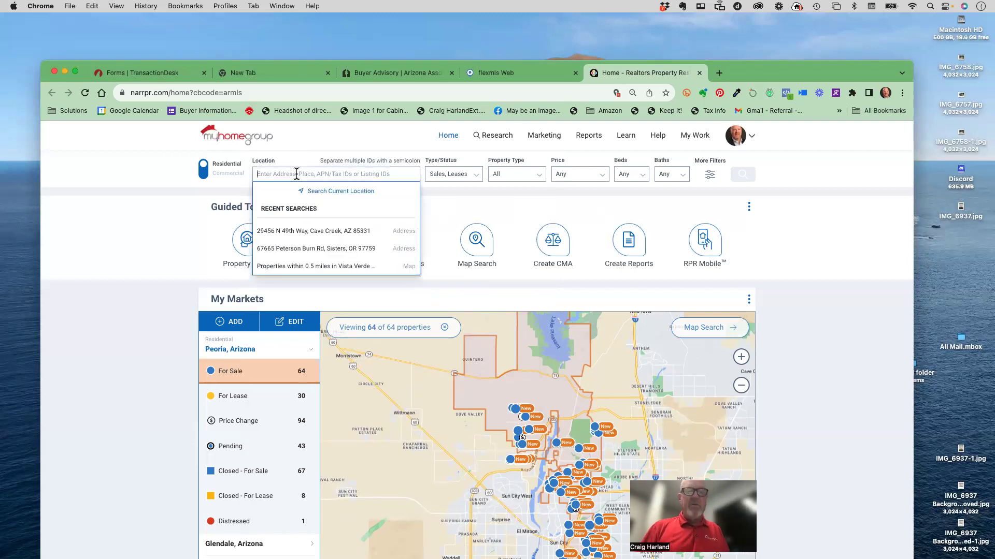
type("9083")
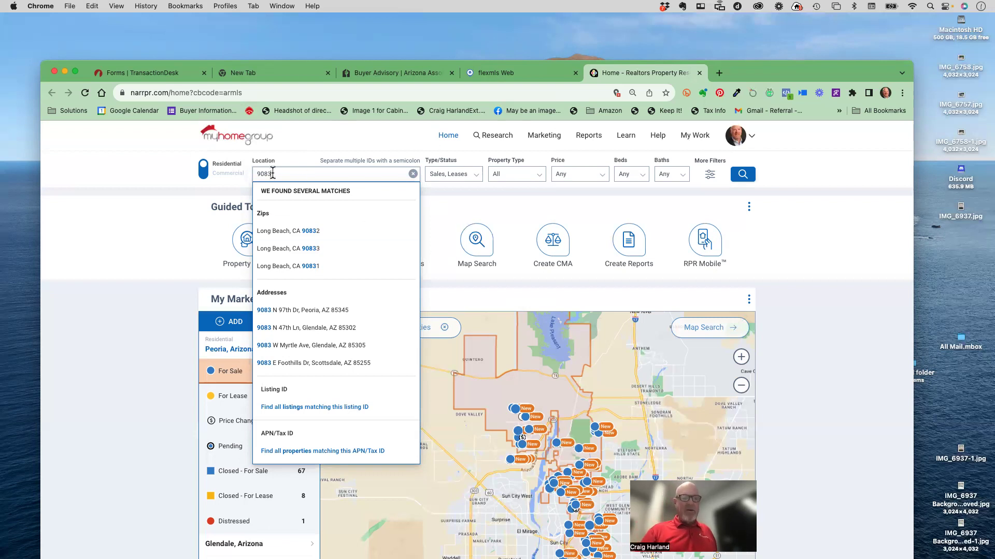
mouse_move(785, 71)
left_mouse_down()
mouse_move(782, 99)
mouse_move(789, 88)
left_mouse_up()
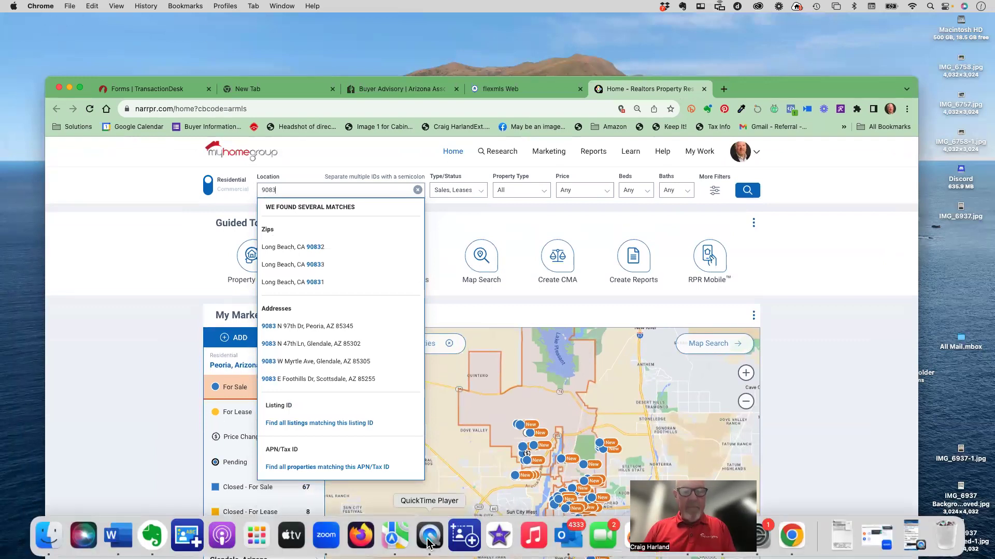
- Bring the QuickTime iPhone mirror back in front of the RPR page
left_click(423, 542)
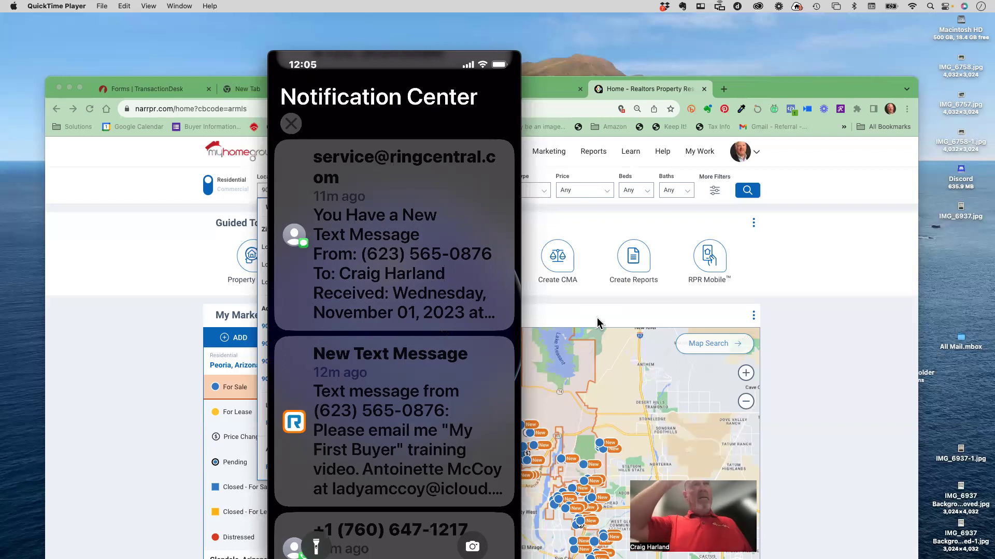
- Load RPR Residential Market Trends for Scottsdale, AZ 85260
key("super+Tab")
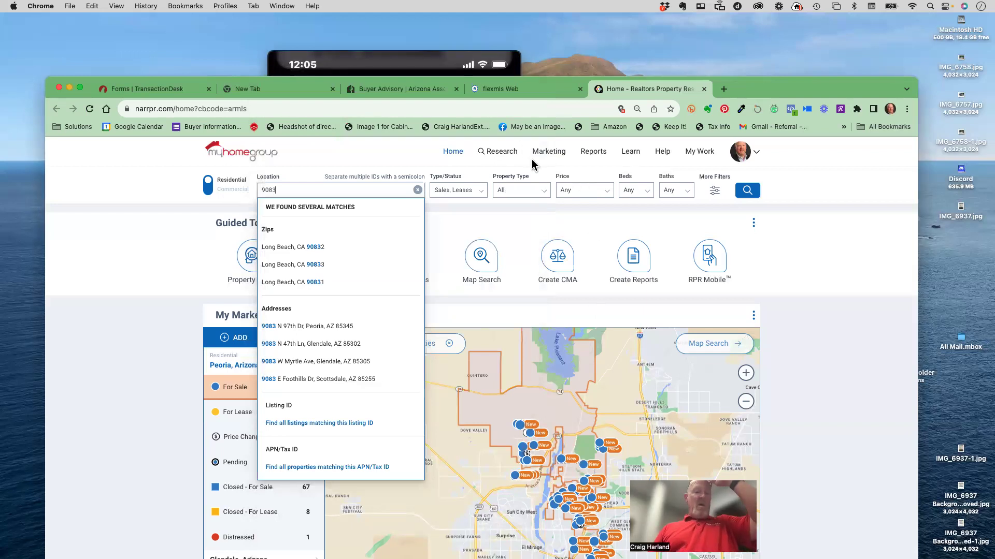
left_click(503, 155)
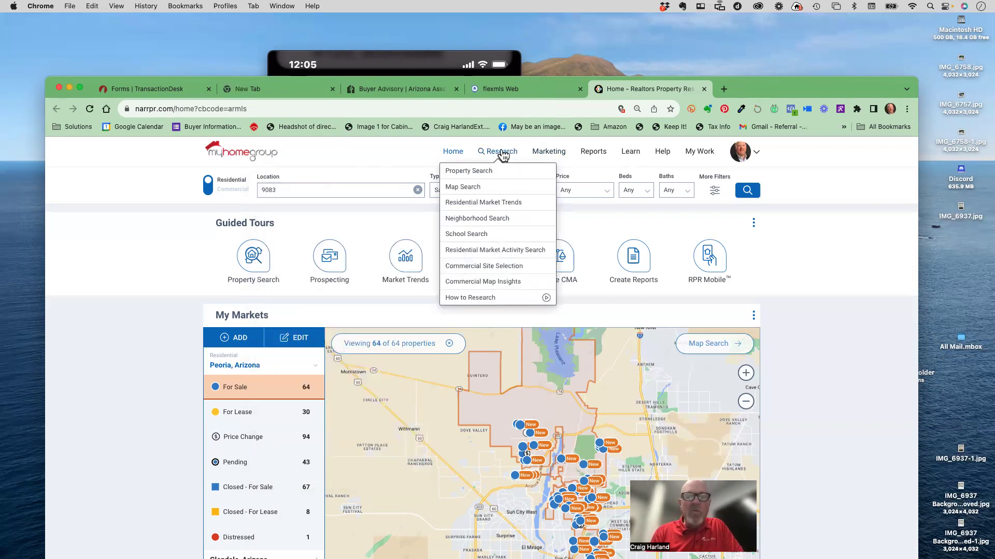
left_click(503, 154)
left_click(498, 158)
left_click(499, 204)
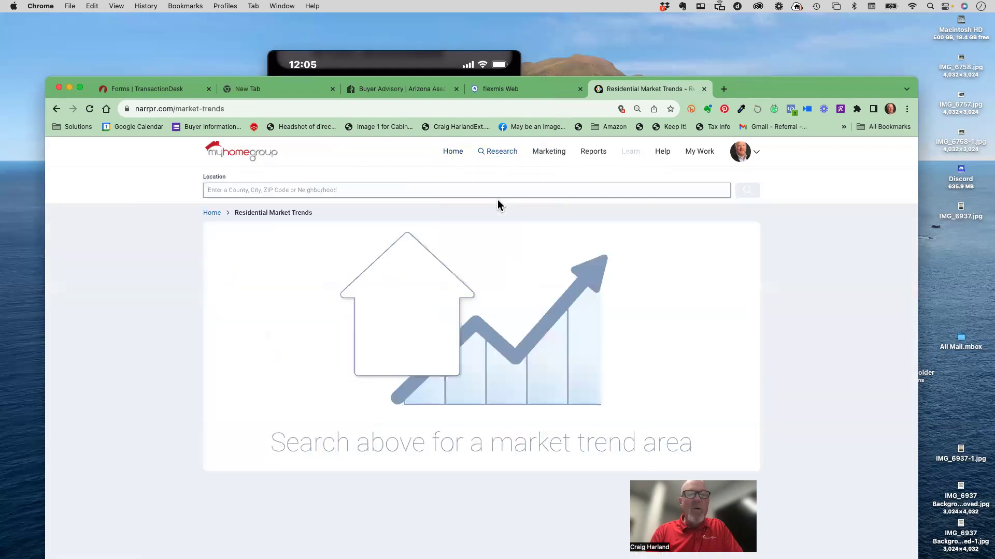
left_click(355, 191)
type("85260")
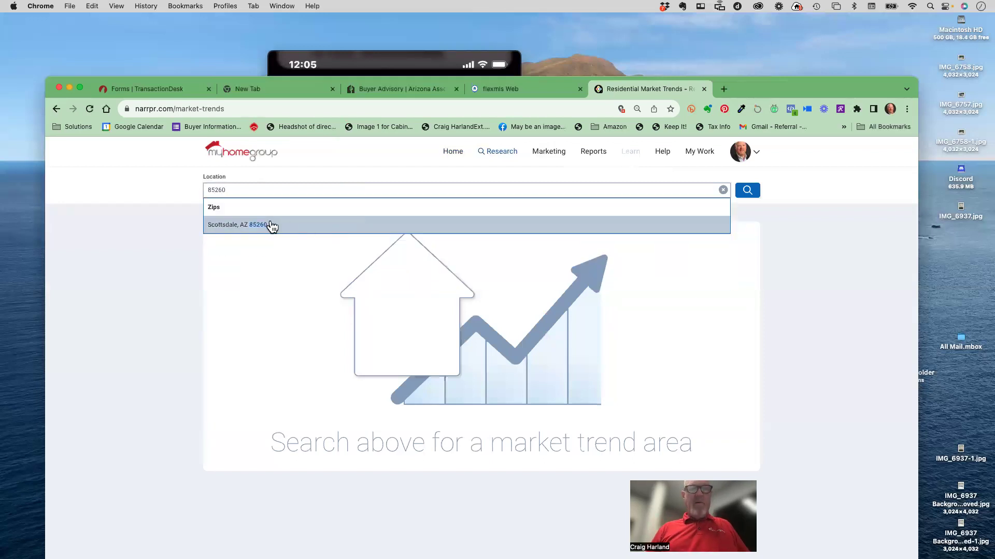
left_click(270, 225)
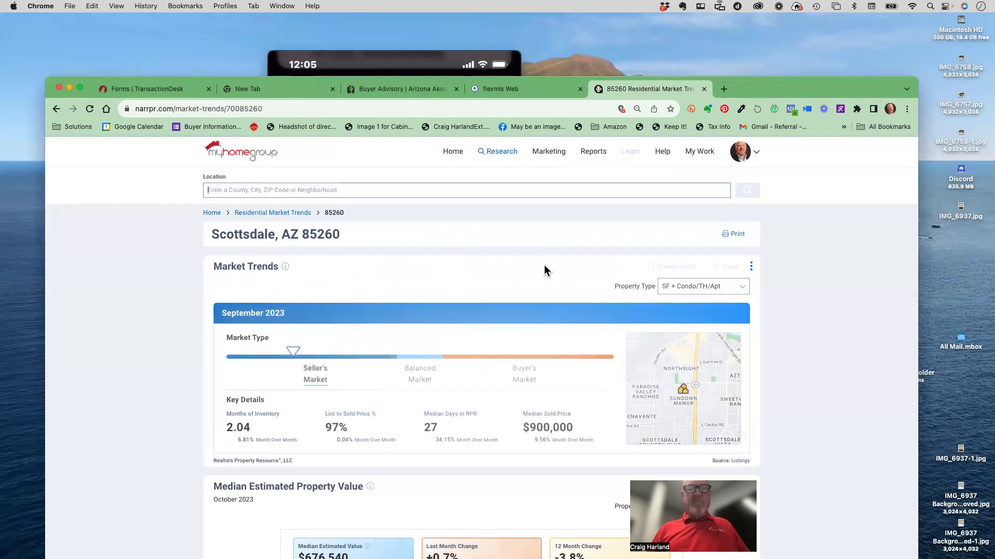
- Review the 85260 market trends report and start a Market Trends script from it
scroll(524, 305, "down", 4)
scroll(524, 305, "down", 15)
scroll(524, 308, "down", 6)
key("Home")
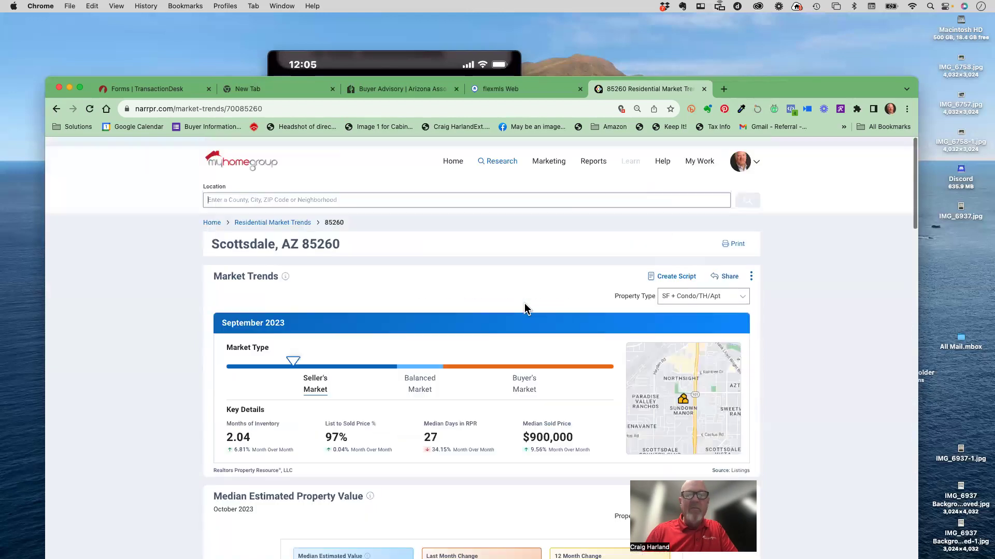
scroll(526, 306, "down", 1)
left_click(670, 270)
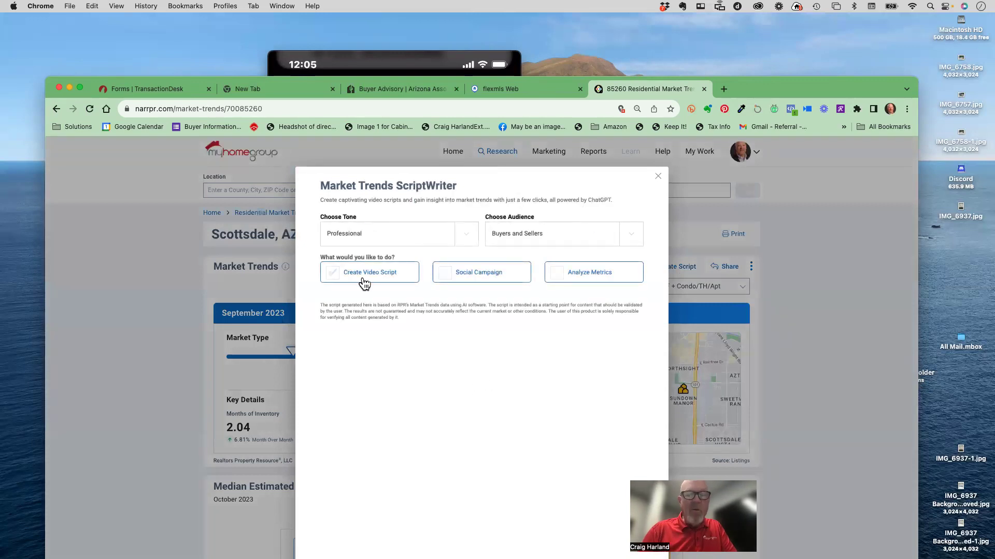
- Generate the buyers-and-sellers video script (27 median days, $900,000 median price), review it, then close ScriptWriter
left_click(367, 277)
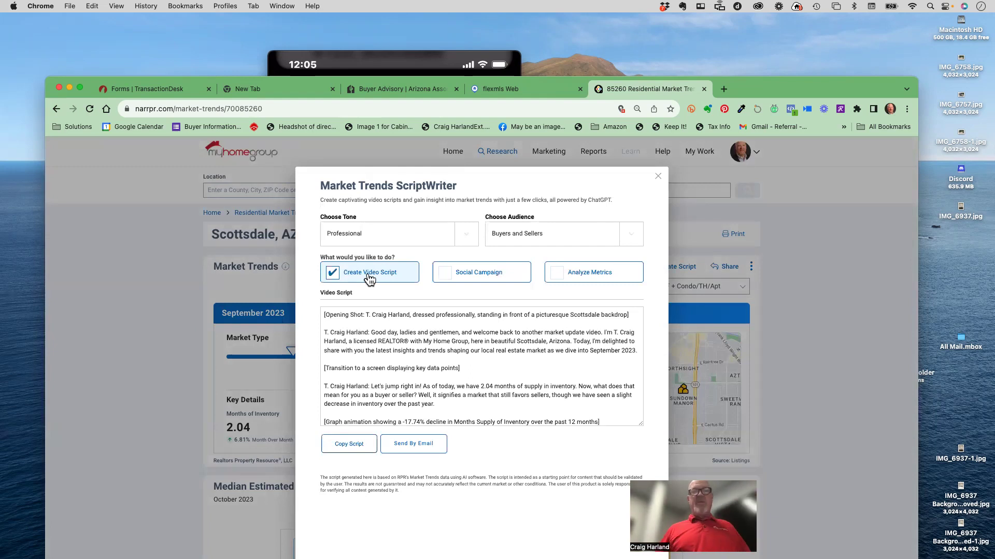
scroll(391, 338, "down", 1)
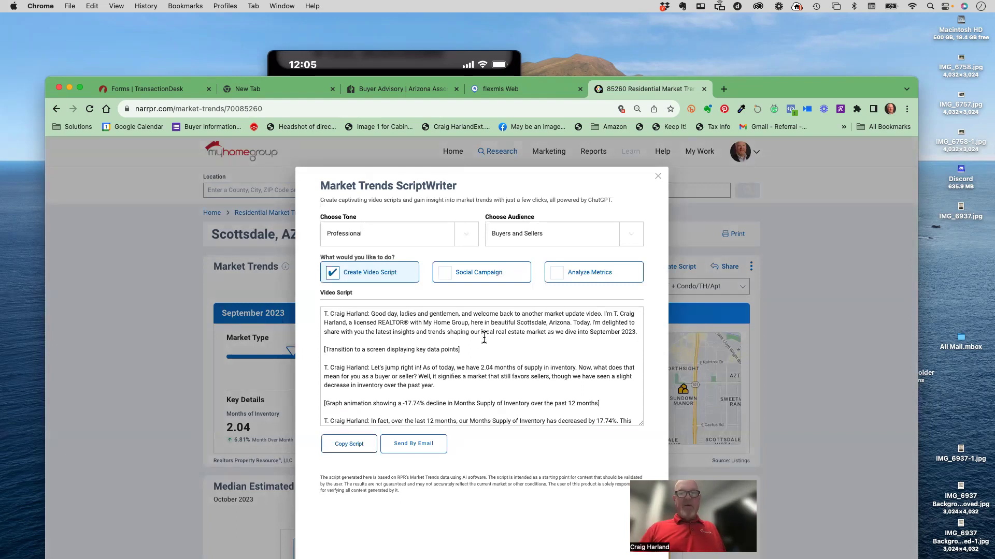
scroll(484, 338, "down", 1)
scroll(484, 338, "down", 1)
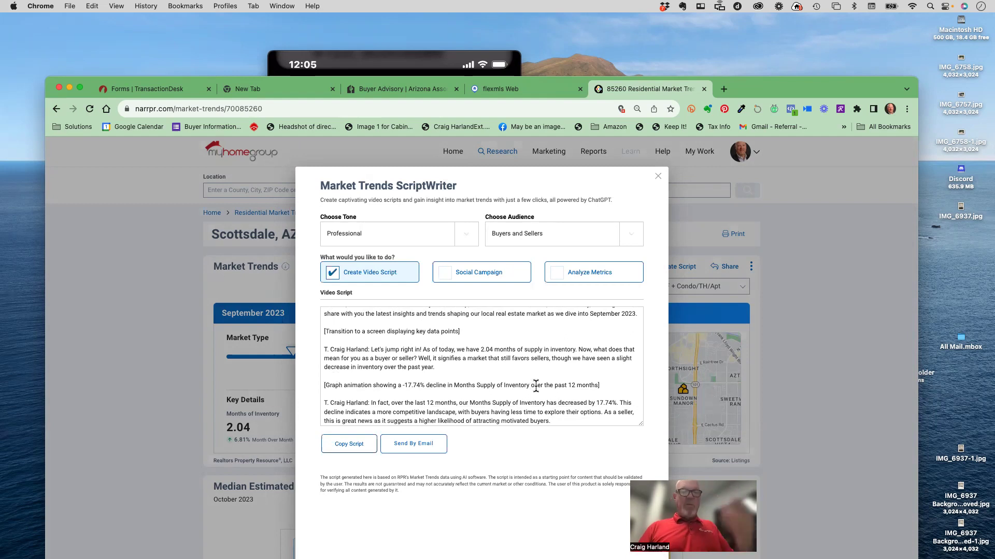
scroll(542, 386, "down", 2)
scroll(542, 386, "down", 10)
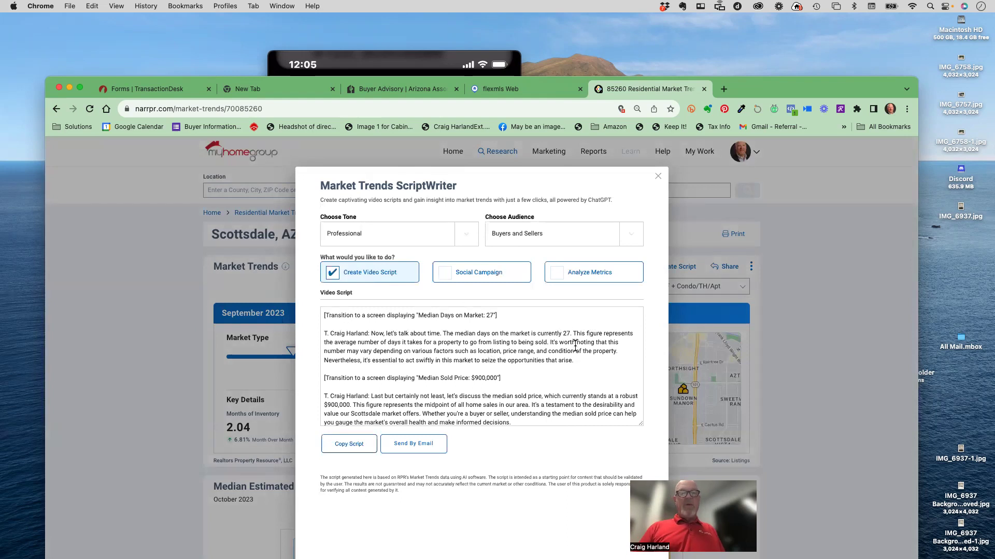
scroll(569, 342, "down", 2)
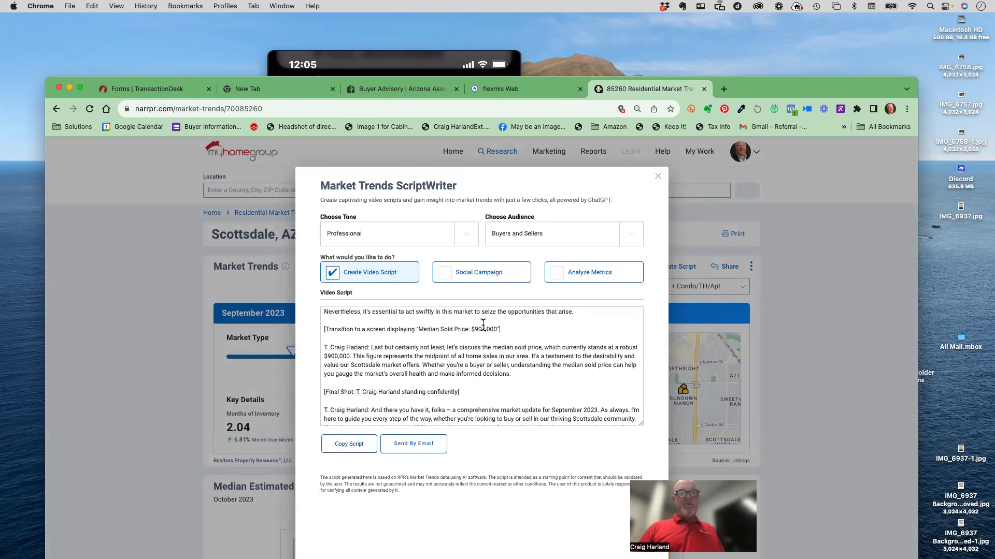
scroll(576, 368, "down", 1)
scroll(576, 368, "down", 3)
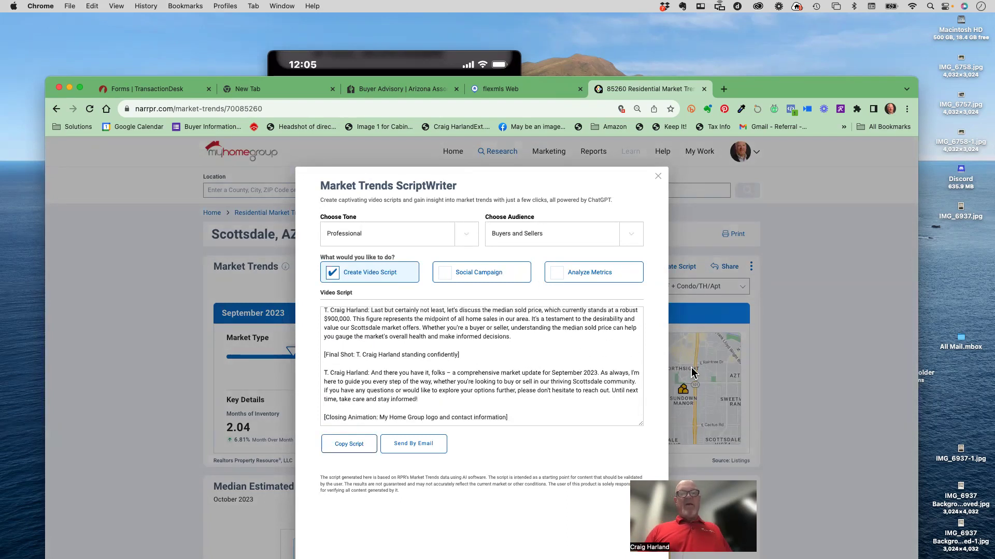
left_click(687, 371)
scroll(438, 446, "down", 10)
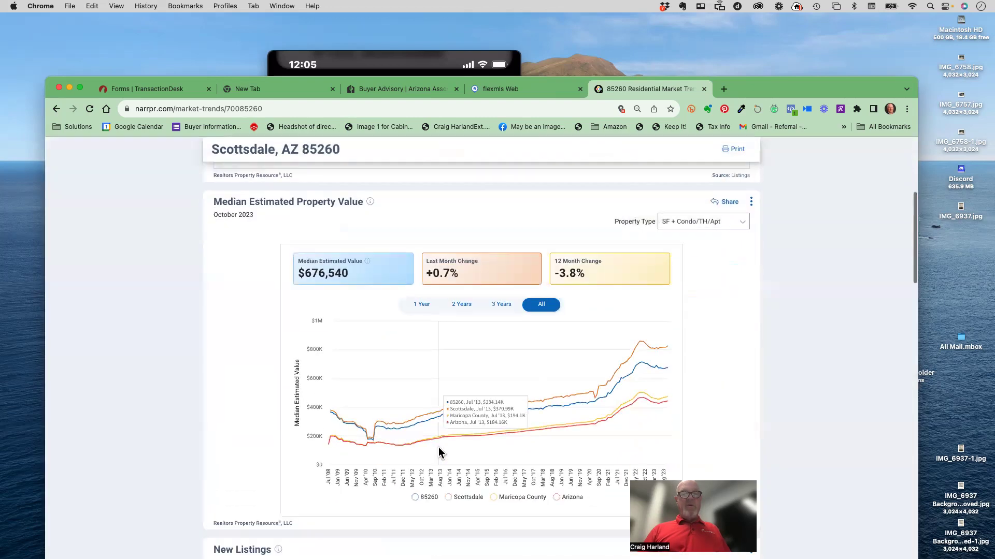
scroll(438, 453, "down", 12)
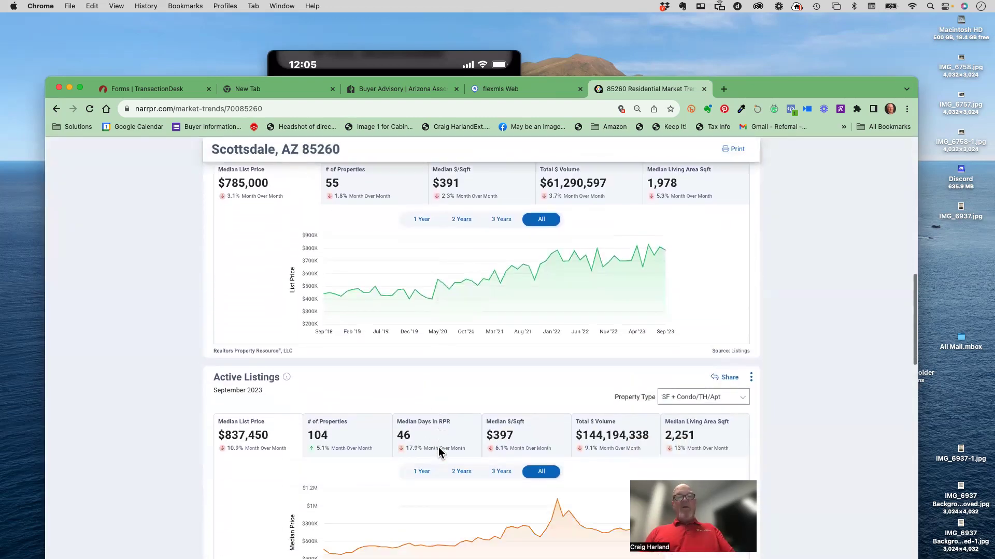
scroll(438, 453, "down", 5)
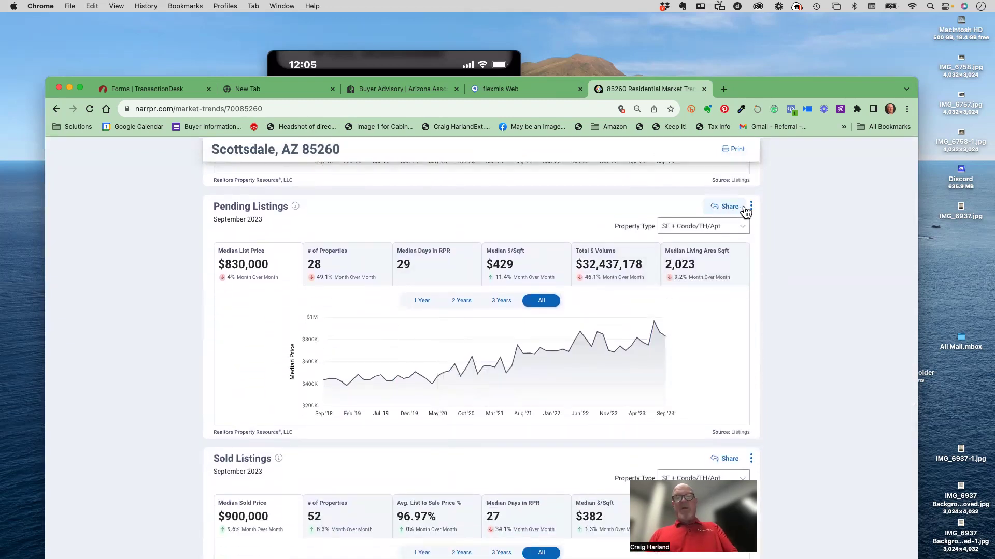
left_click(729, 206)
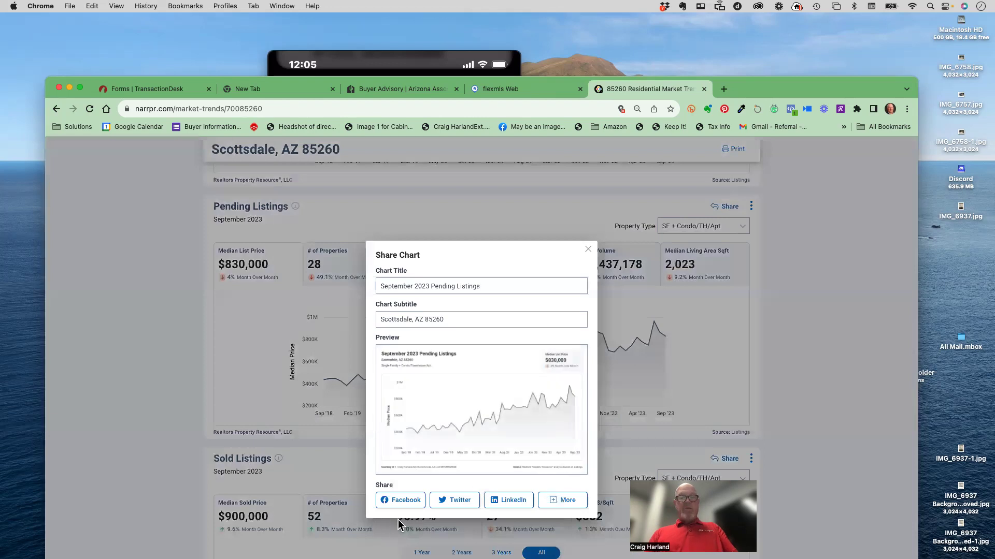
left_click(587, 250)
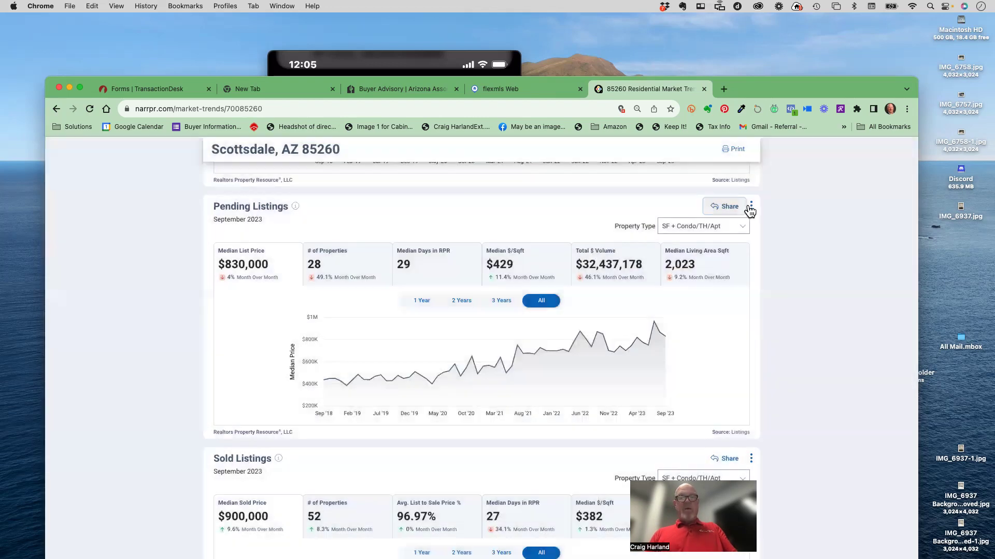
left_click(751, 207)
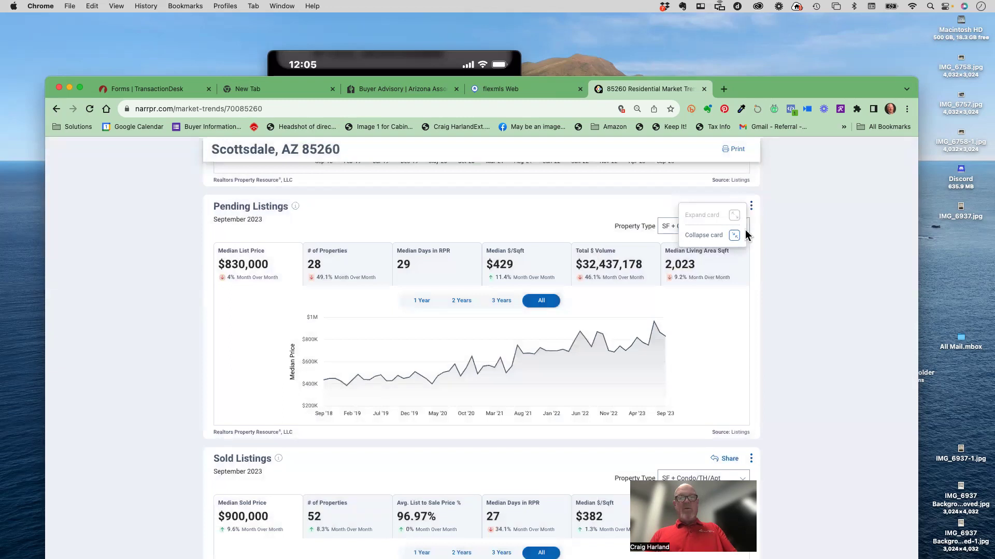
left_click(611, 215)
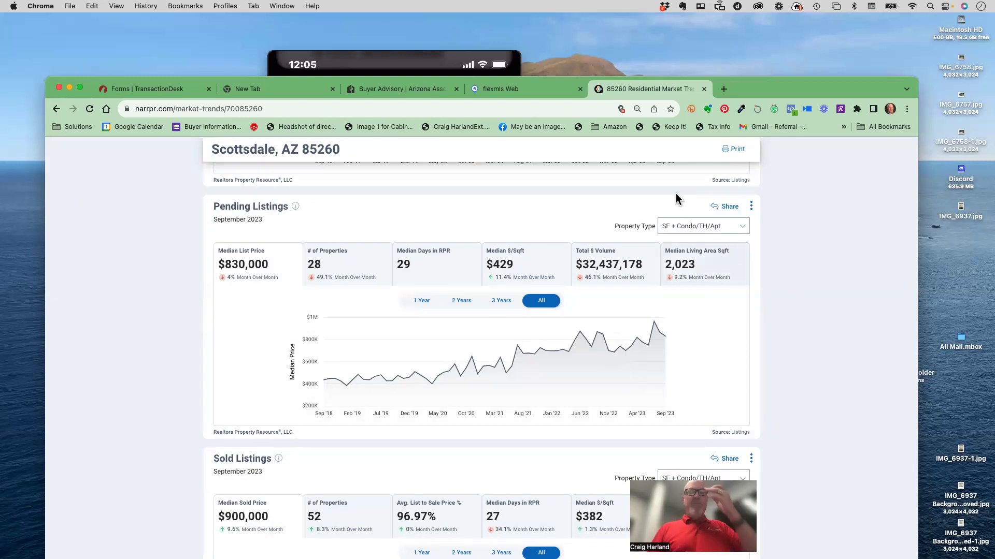
scroll(605, 202, "up", 15)
- Close the 85260 Residential Market Trends tab, returning to the Flexmls Web home dashboard
scroll(479, 250, "up", 5)
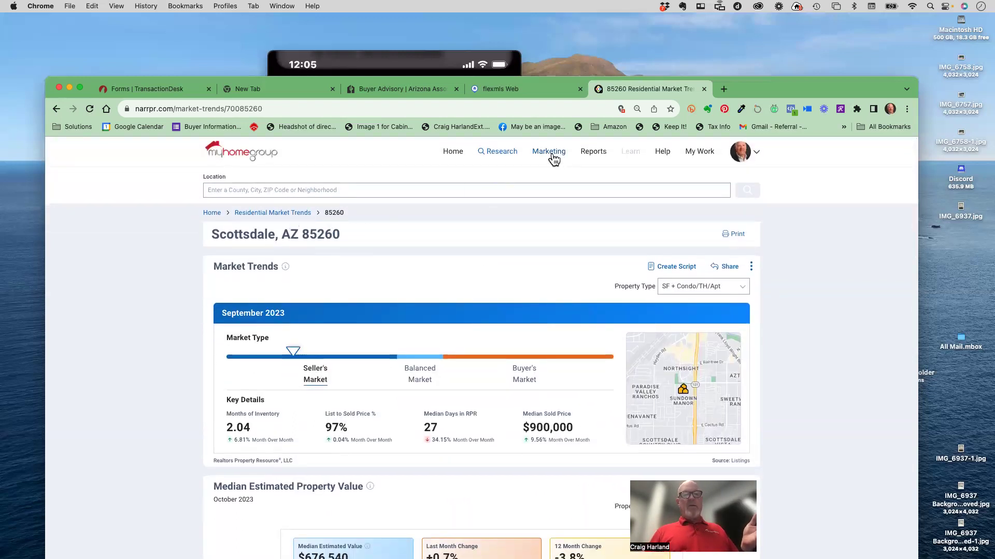
left_click(501, 155)
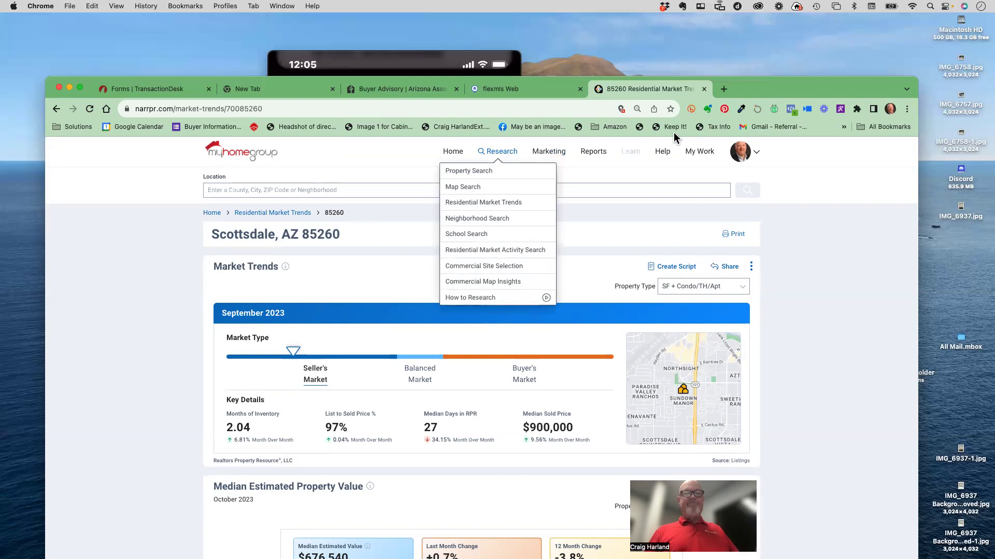
left_click(704, 89)
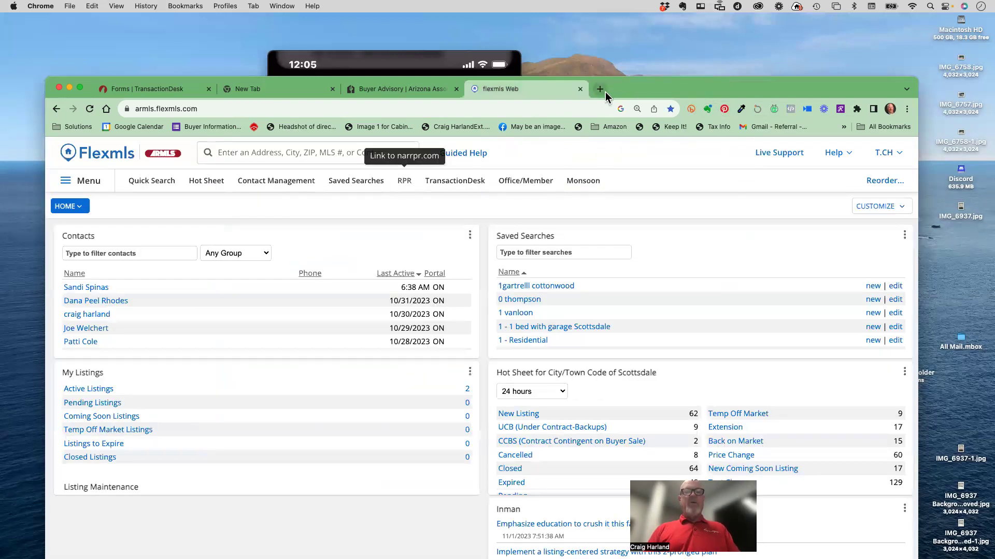
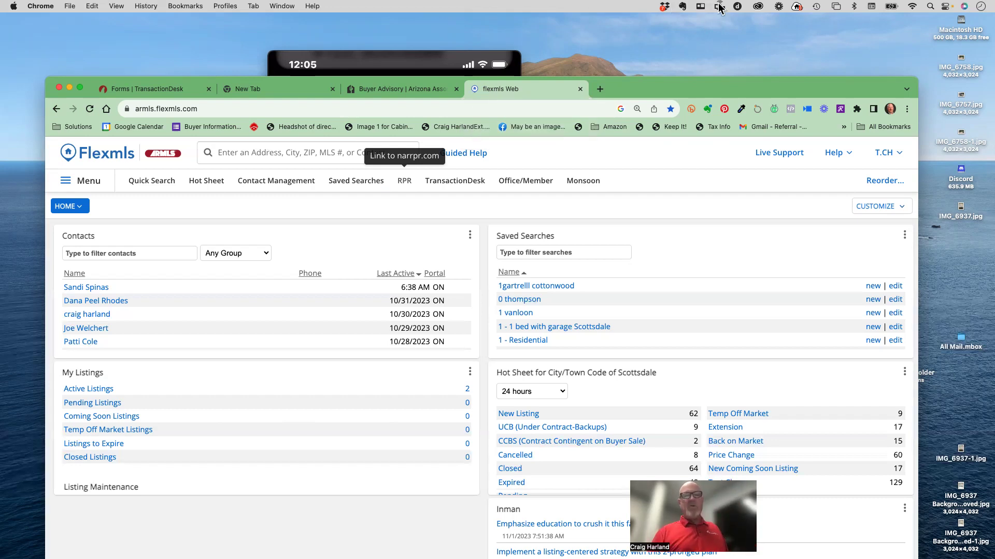
- In a new tab, search Google for 'broker sumo inc' and open the BrokerSumo website
left_click(602, 91)
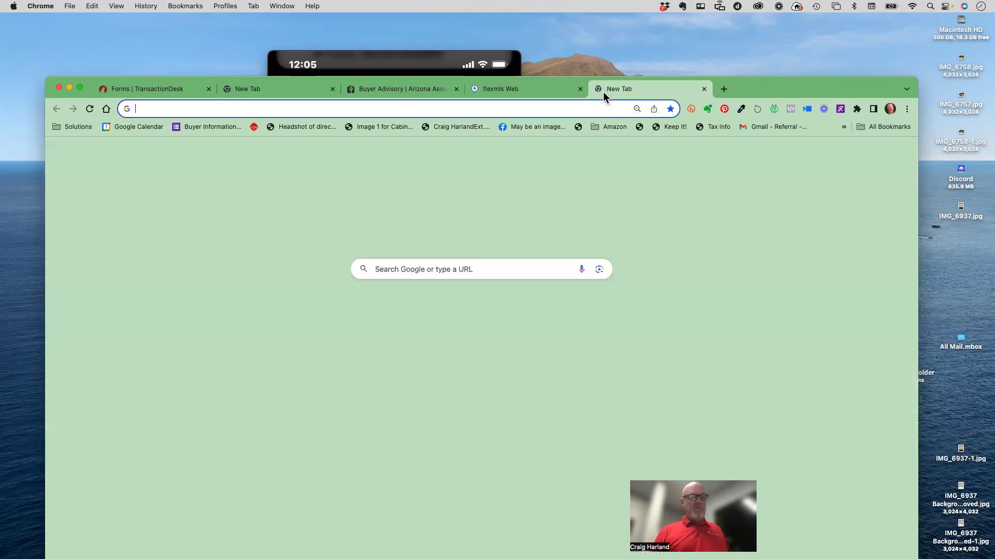
left_click(377, 111)
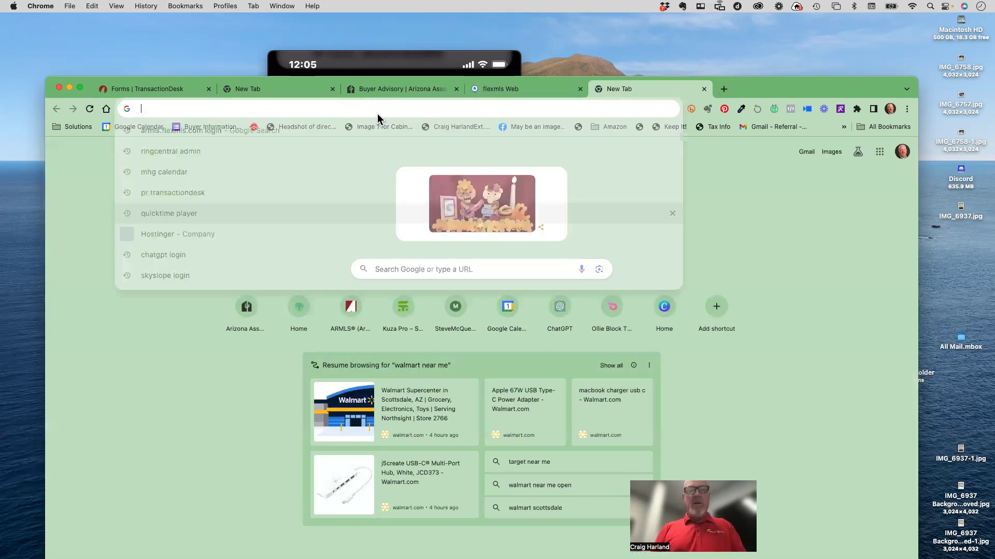
type("broker")
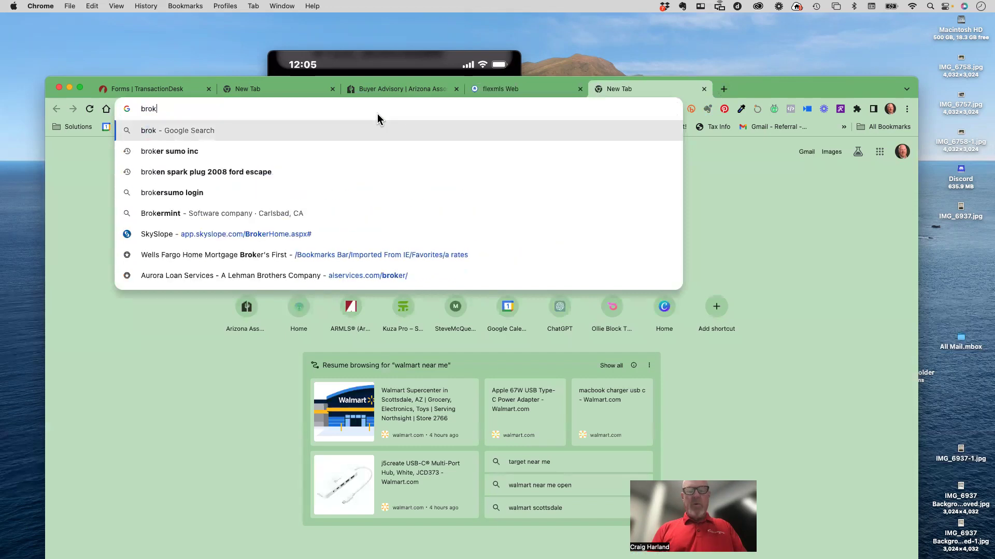
left_click(201, 157)
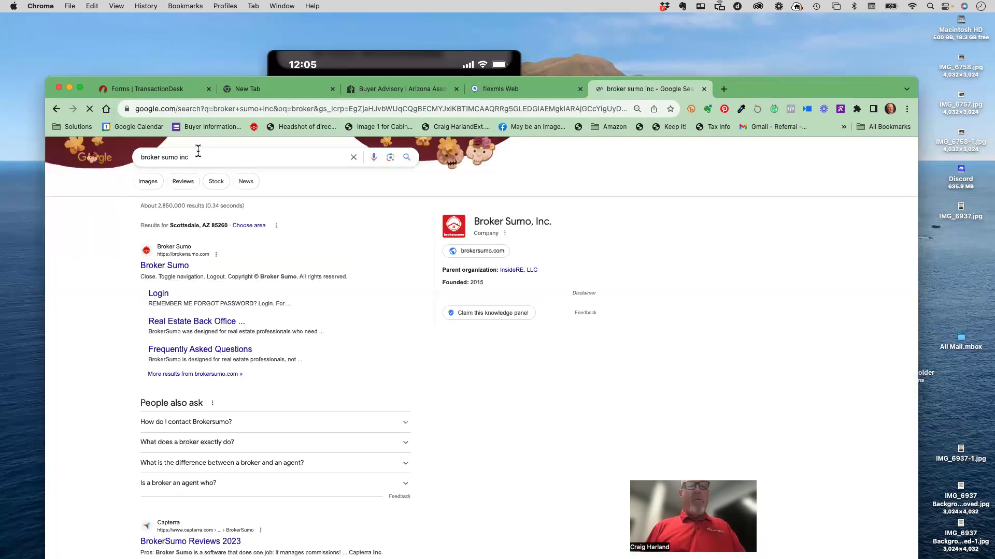
left_click(161, 265)
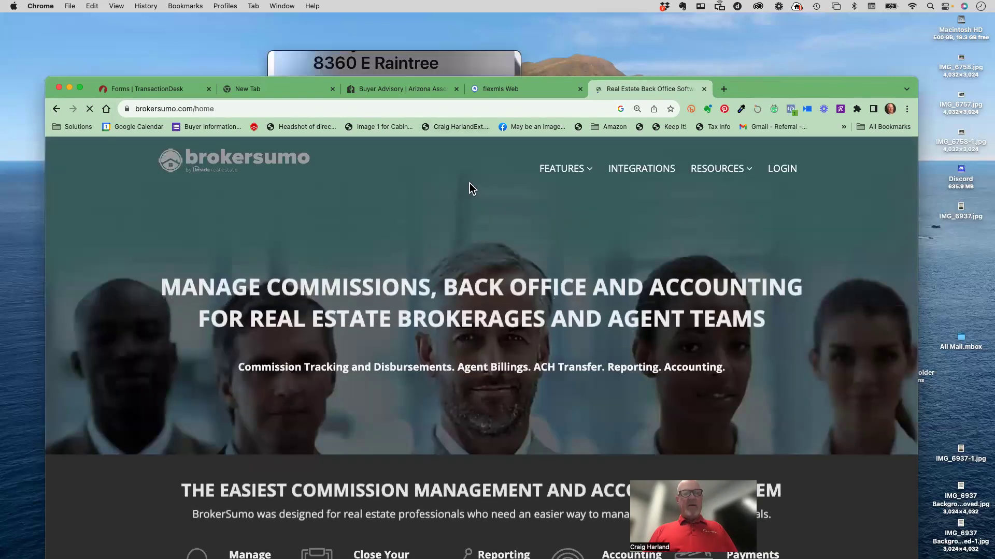
- Sign in to BrokerSumo with the saved credentials and have a security code sent to the phone
left_click(777, 169)
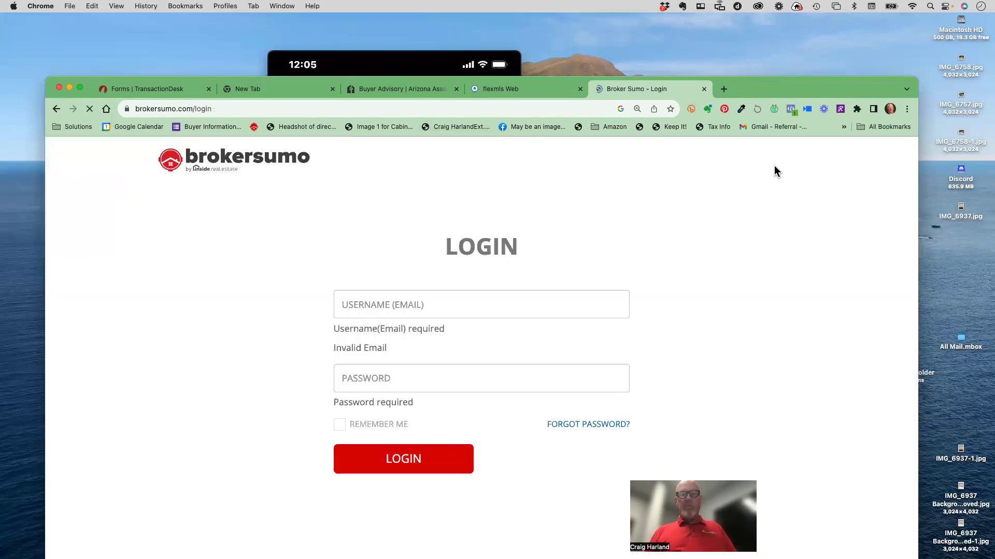
left_click(378, 406)
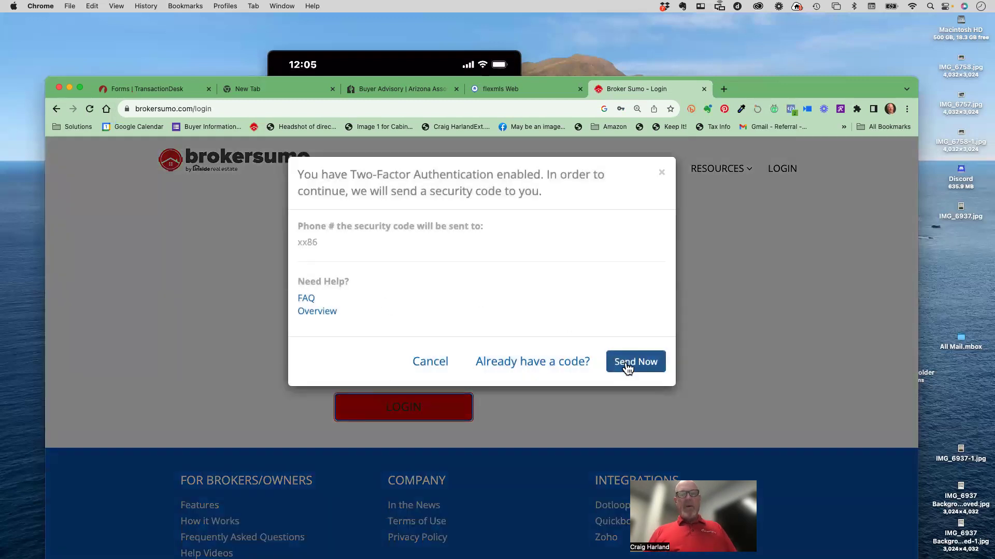
left_click(626, 362)
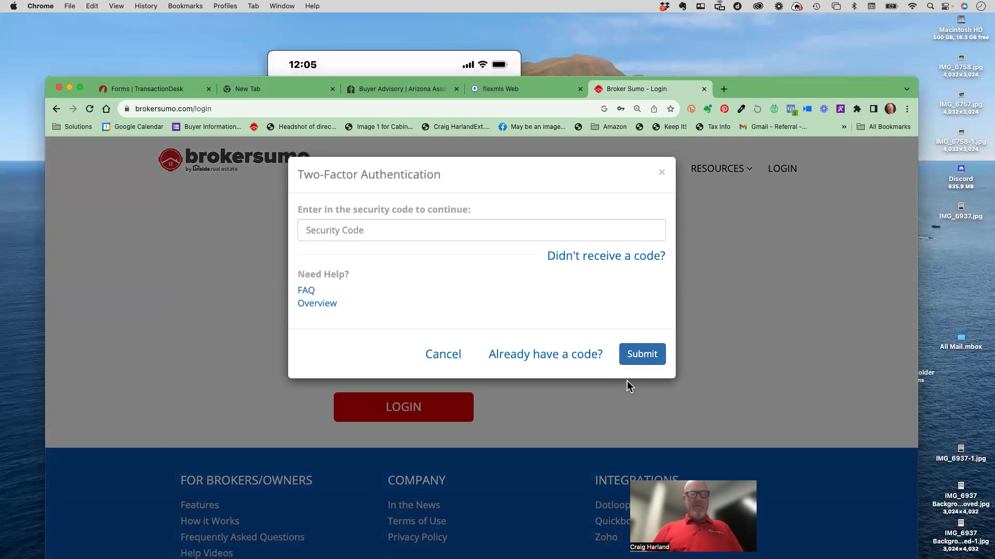
- Enter the received security code and submit it to finish signing in
left_click_drag(642, 383, 394, 289)
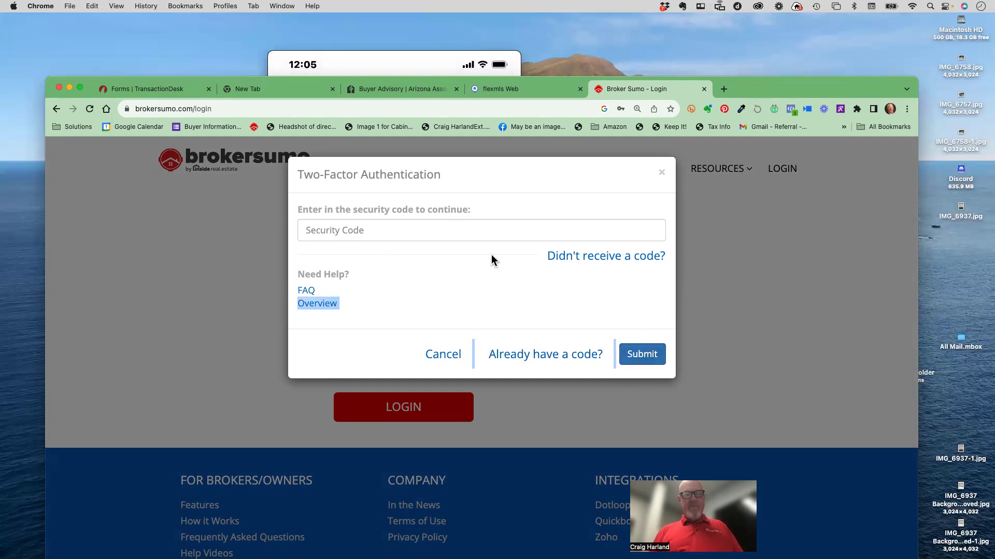
left_click(431, 236)
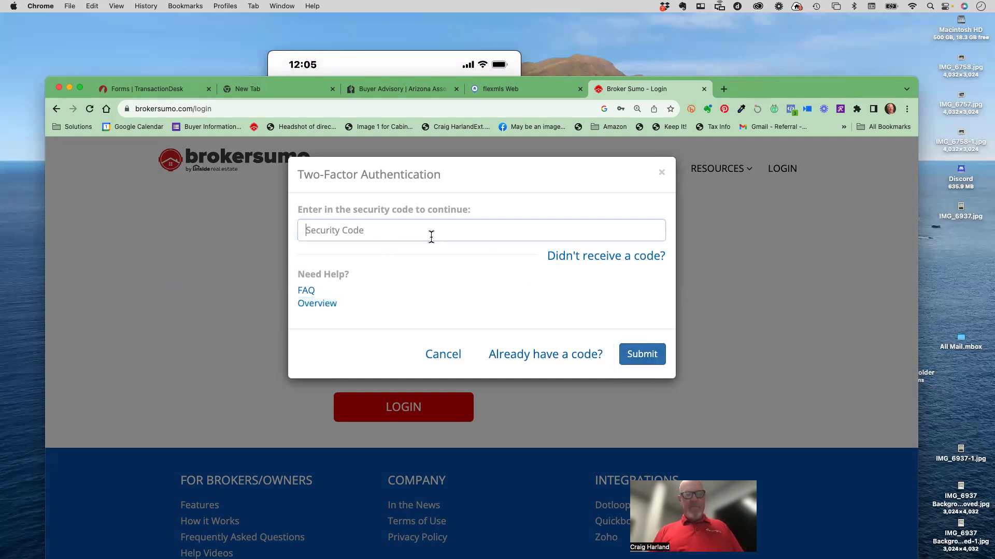
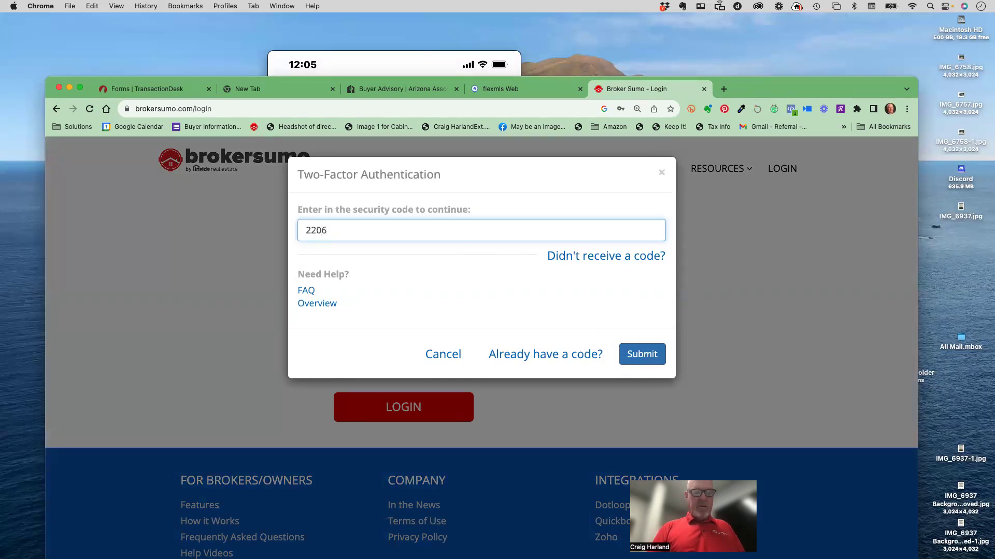
left_click(650, 291)
left_click(643, 353)
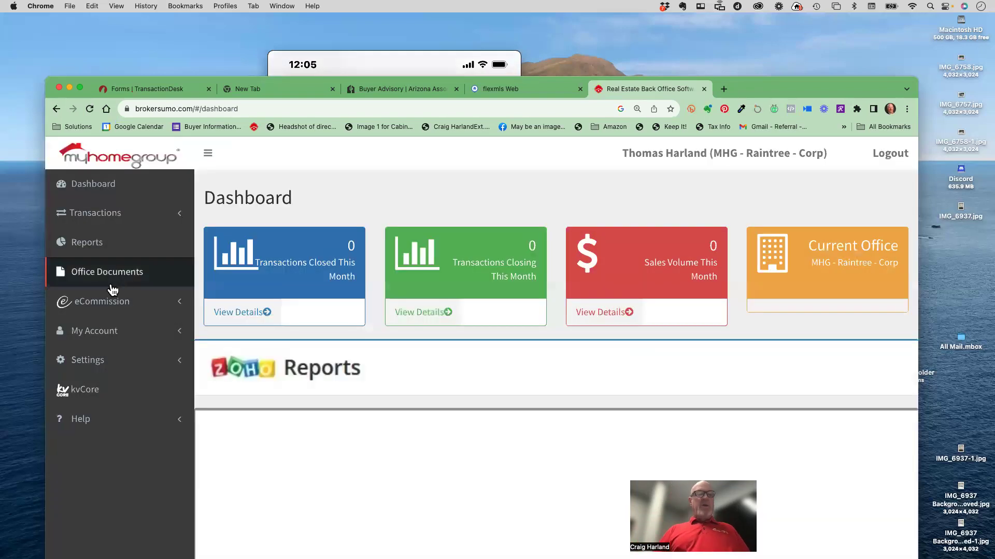
- Open the ARIZONA folder in Office Documents and scroll down to the purchase checklist
left_click(112, 286)
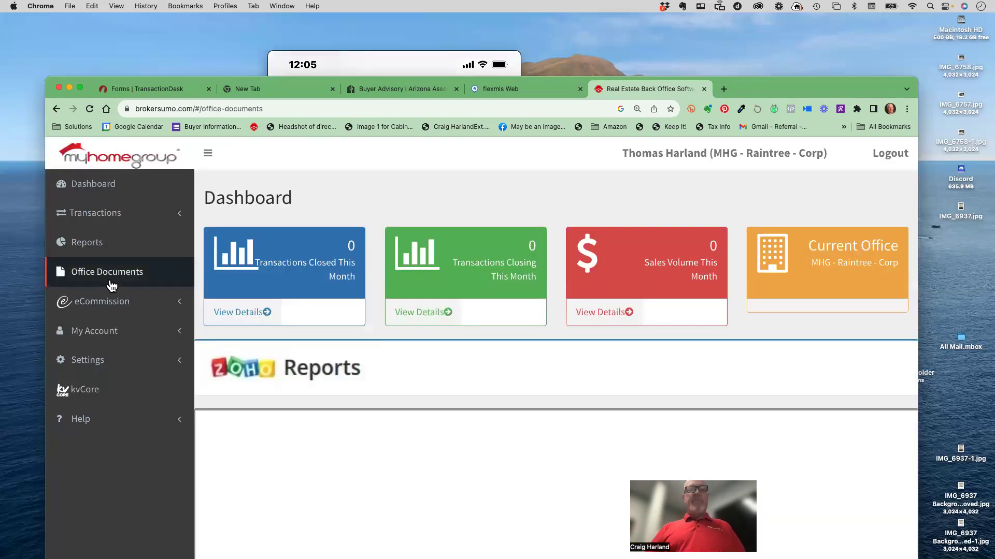
left_click(365, 358)
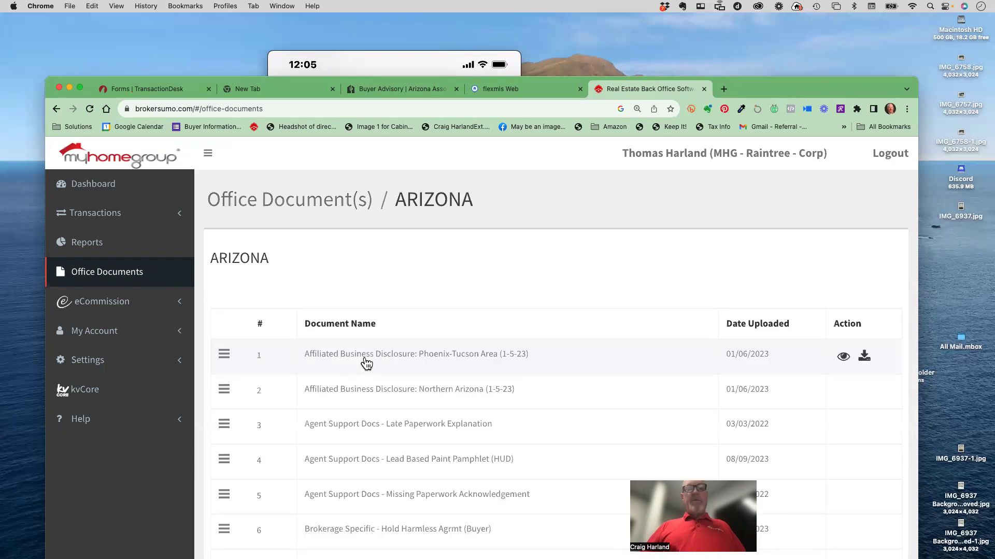
scroll(362, 429, "down", 5)
scroll(364, 430, "down", 10)
scroll(364, 430, "down", 6)
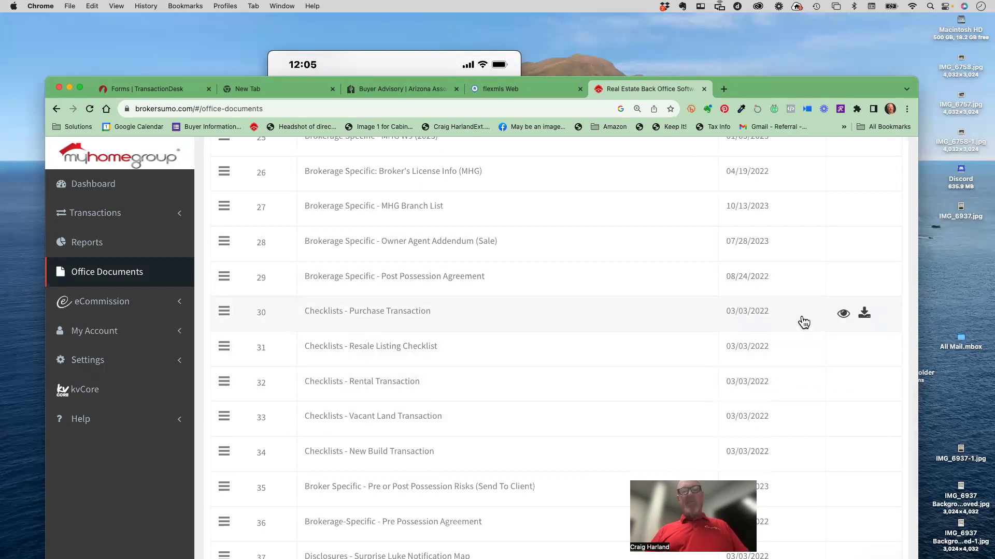
- Preview and read the Checklists - Purchase Transaction document, then close the preview
left_click(844, 314)
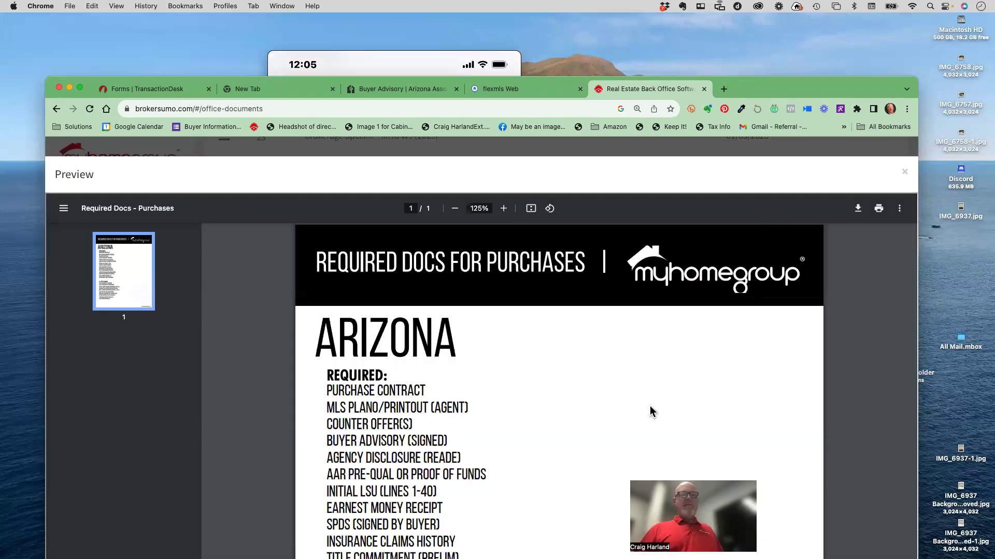
scroll(569, 416, "down", 4)
scroll(569, 416, "down", 1)
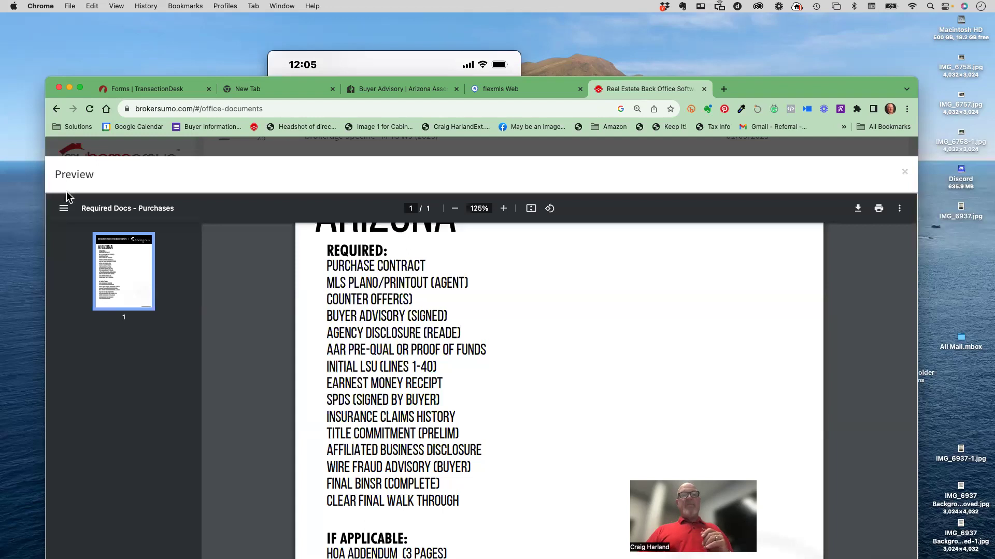
left_click(903, 171)
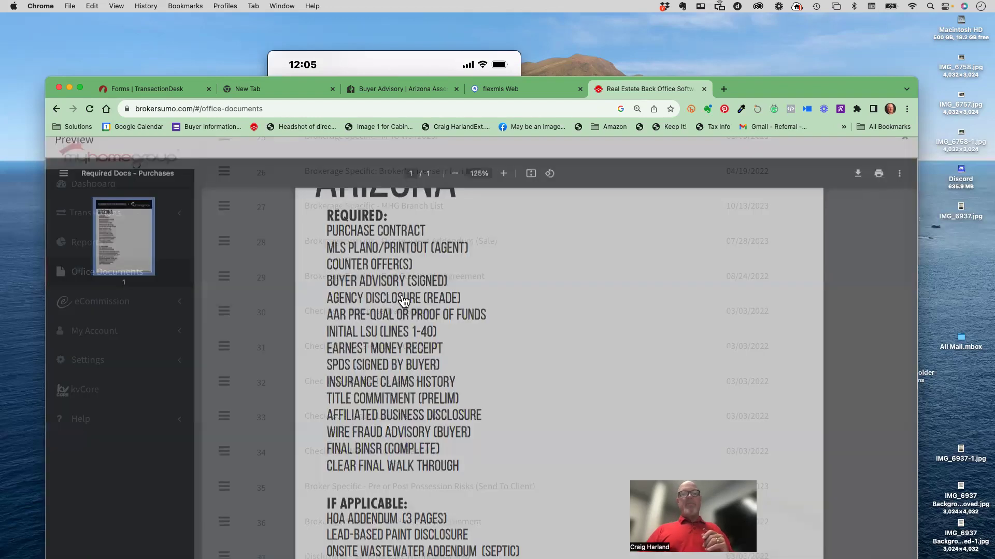
scroll(384, 273, "up", 20)
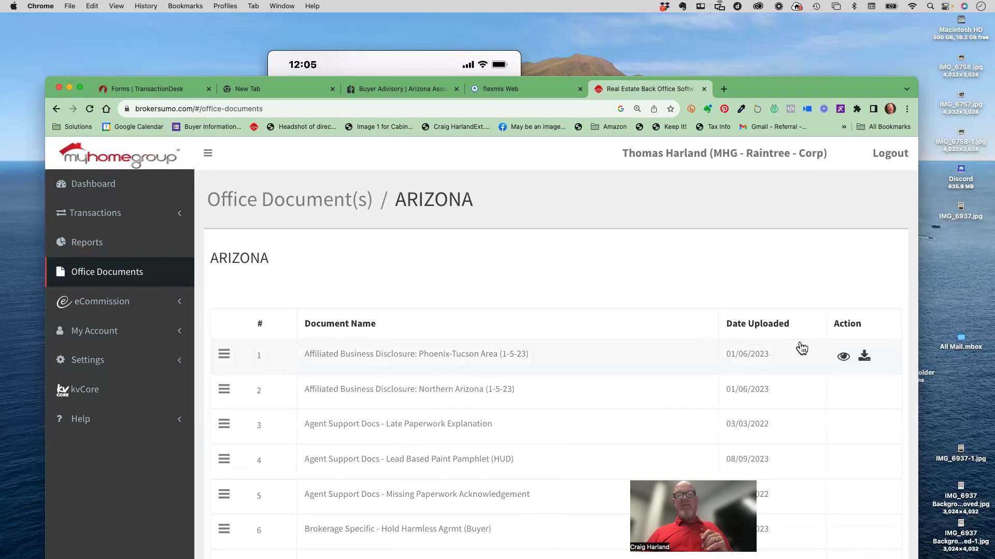
- Preview the 'Affiliated Business Disclosure: Phoenix-Tucson Area' PDF and scroll through it
left_click(844, 357)
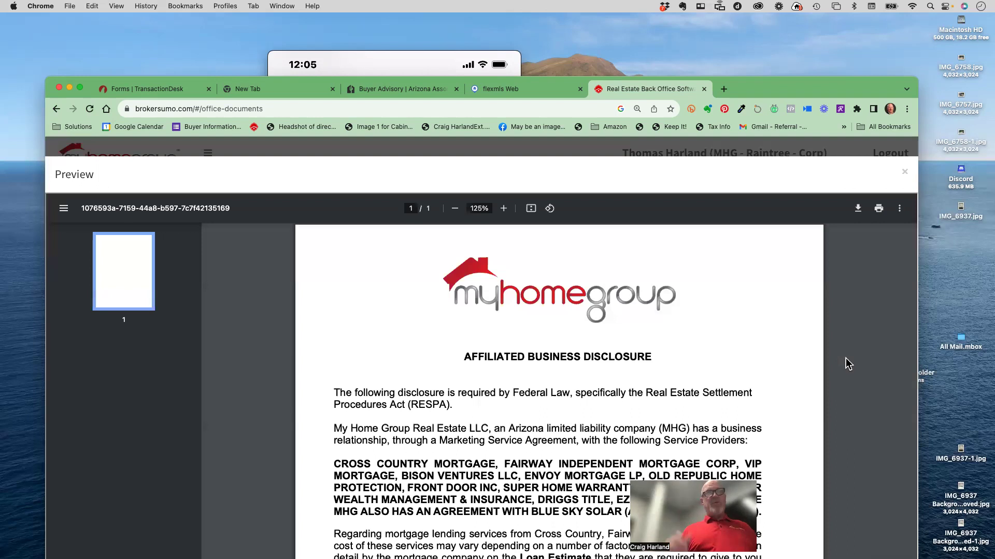
scroll(845, 358, "down", 6)
scroll(845, 359, "up", 6)
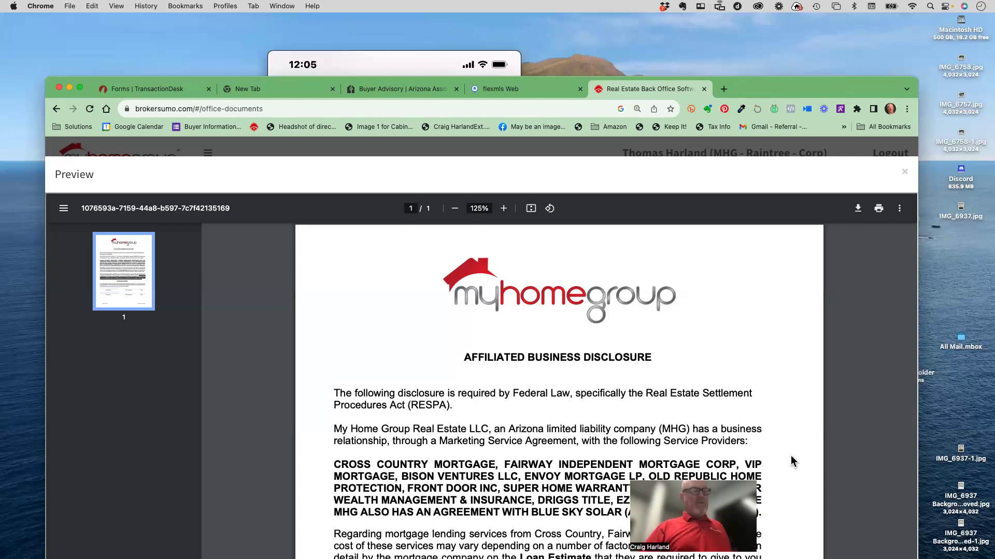
left_click(179, 90)
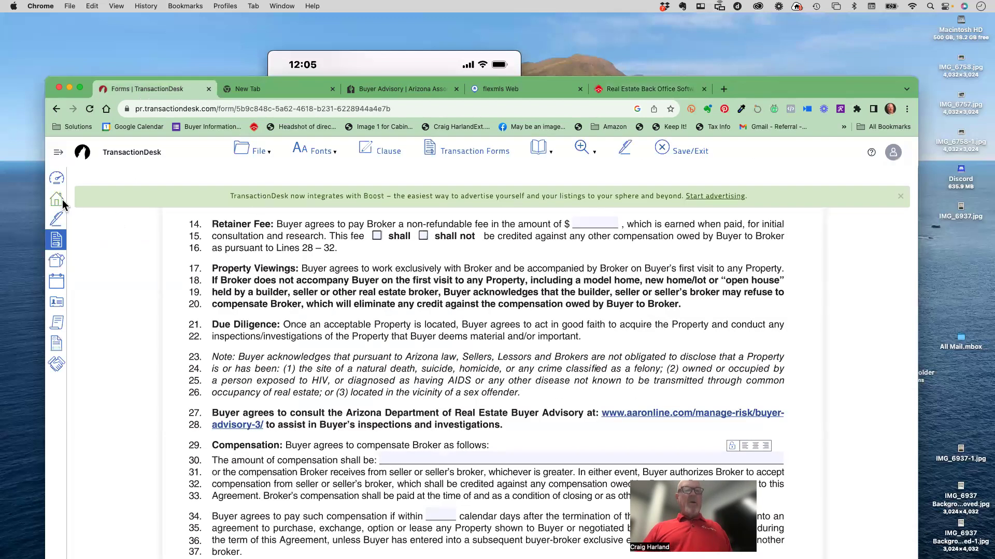
left_click(64, 206)
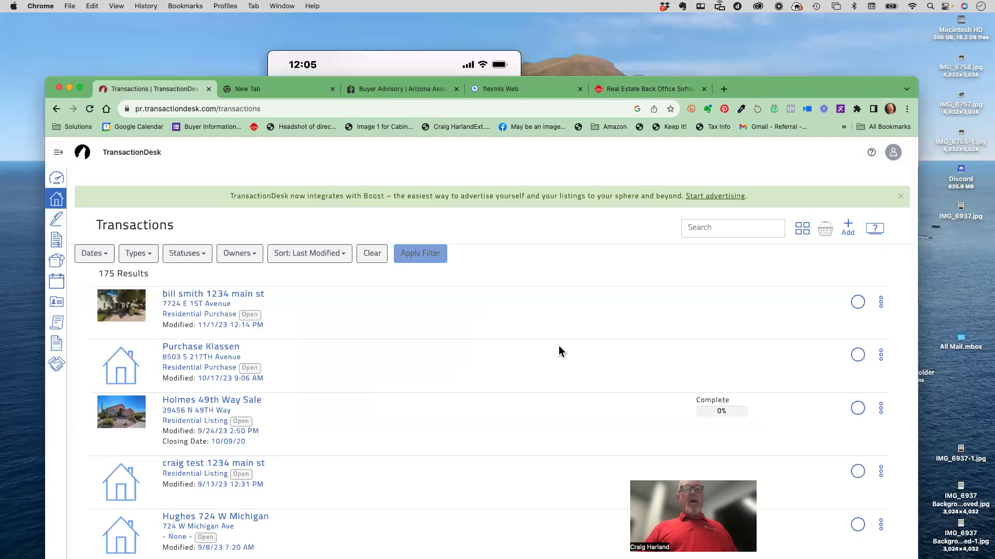
left_click(849, 229)
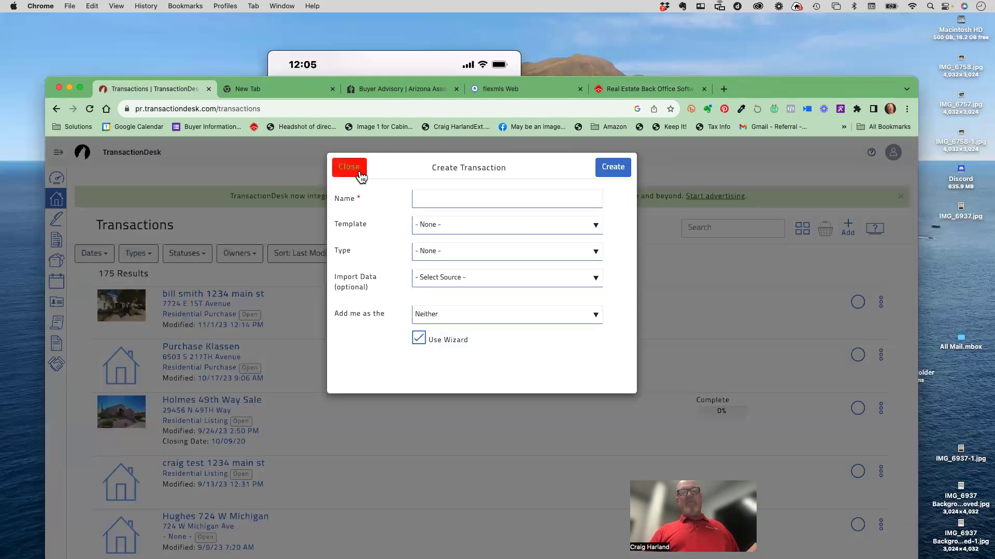
left_click(359, 173)
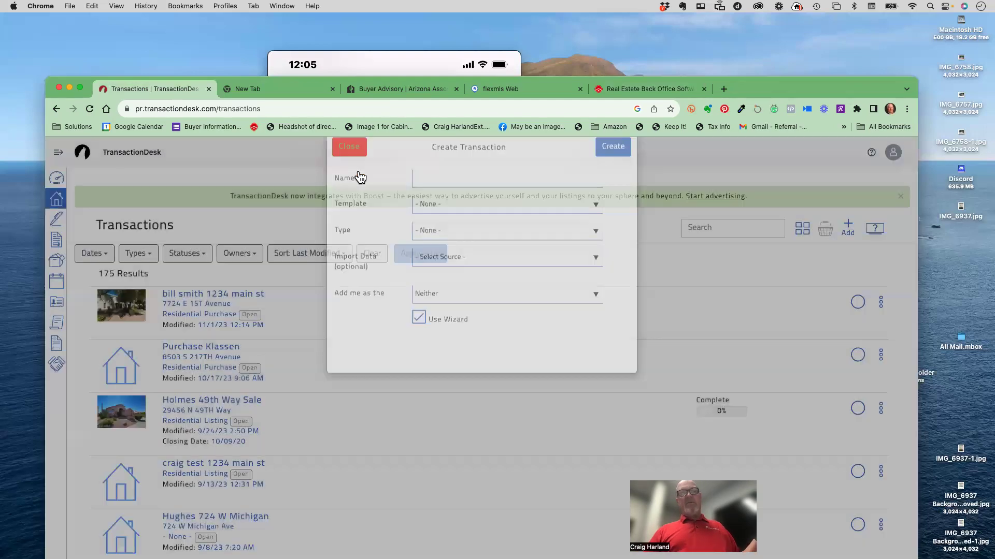
left_click(197, 296)
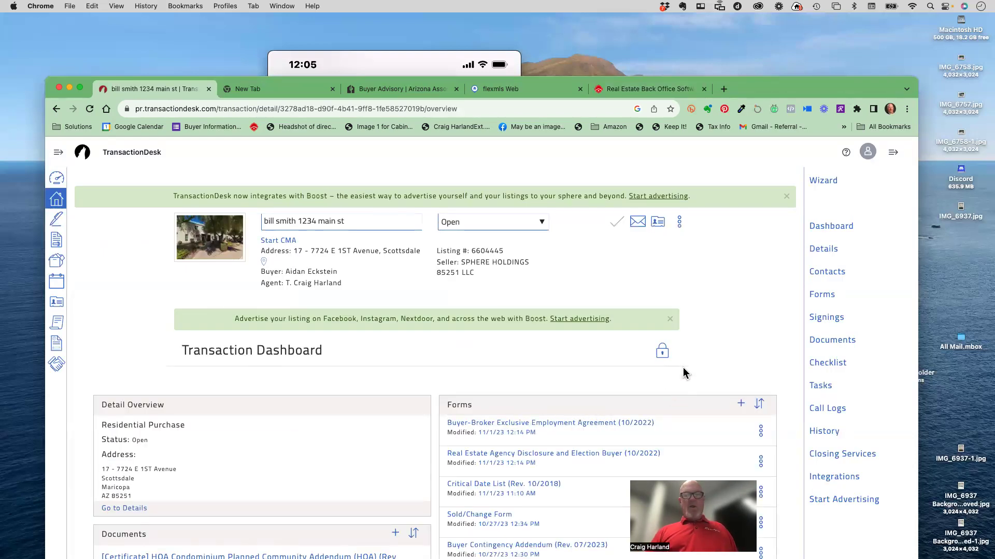
scroll(608, 435, "down", 10)
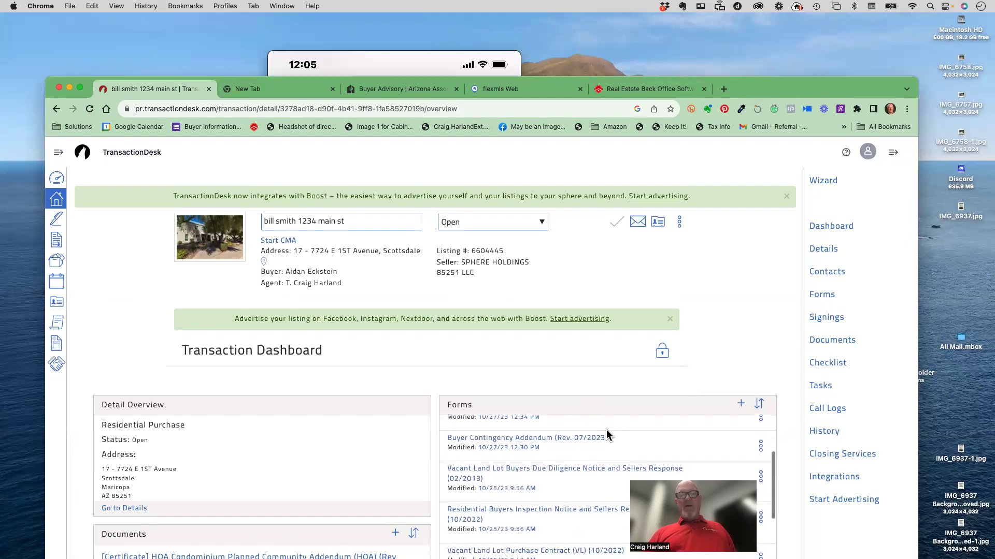
scroll(609, 435, "up", 15)
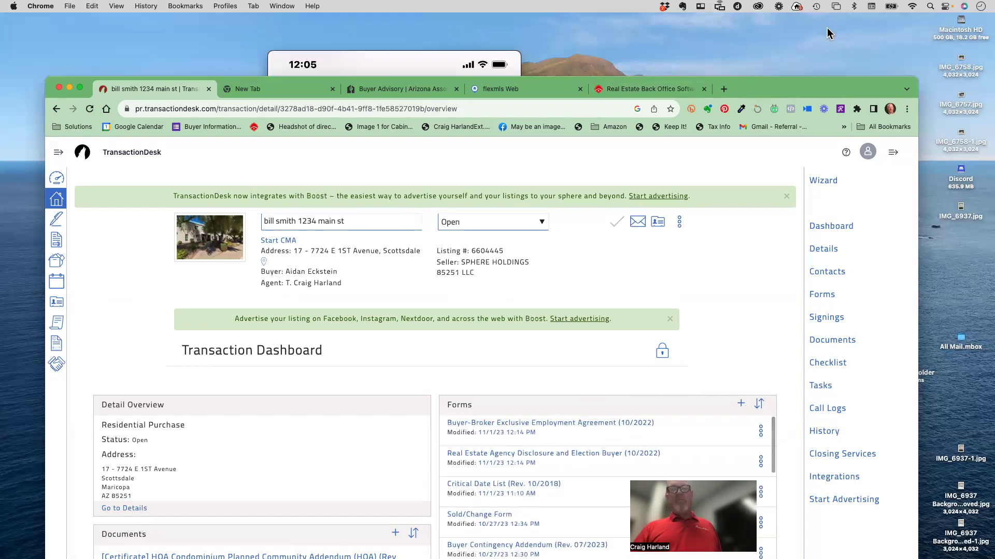
left_click_drag(812, 92, 799, 47)
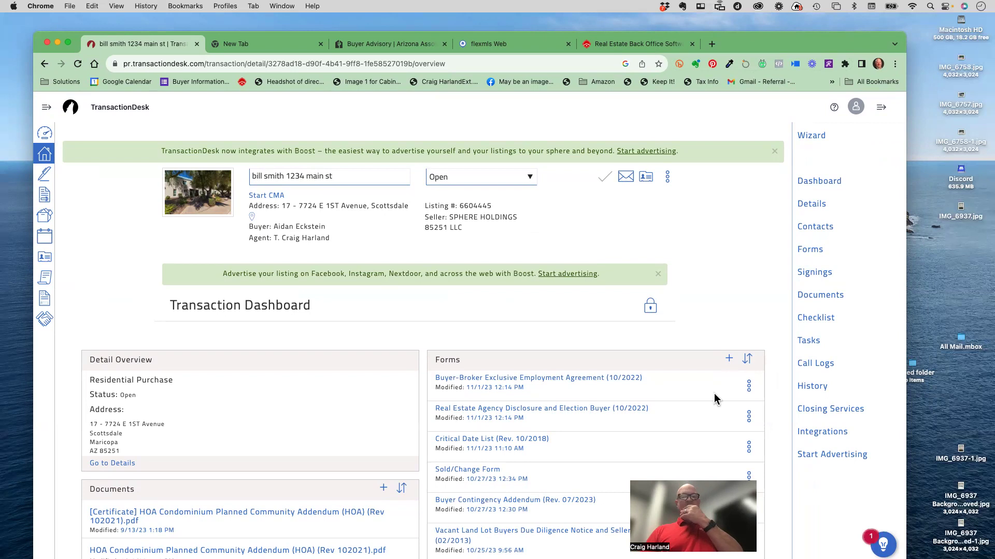
- Browse the Add forms libraries twice without adding any, then switch to the flexmls Web tab
left_click(729, 358)
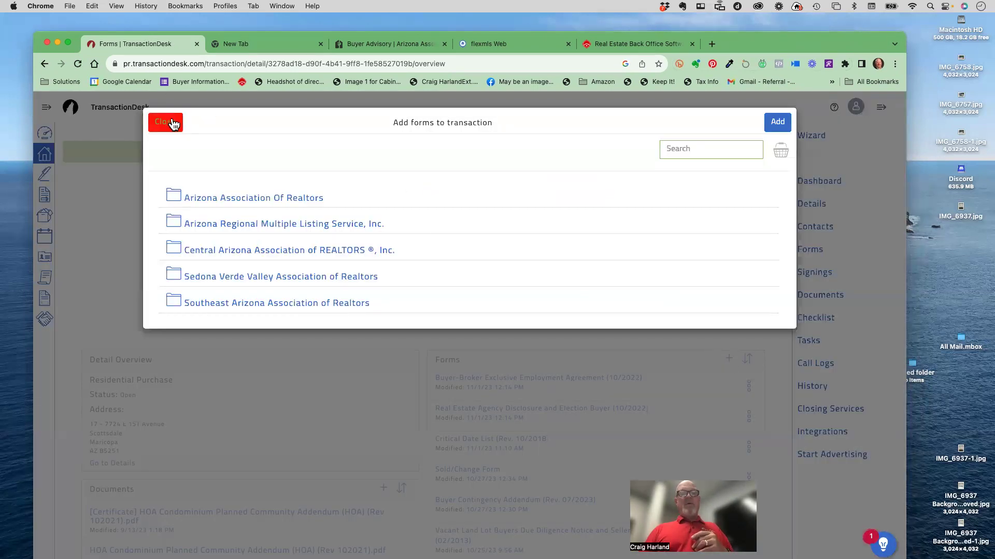
left_click(174, 123)
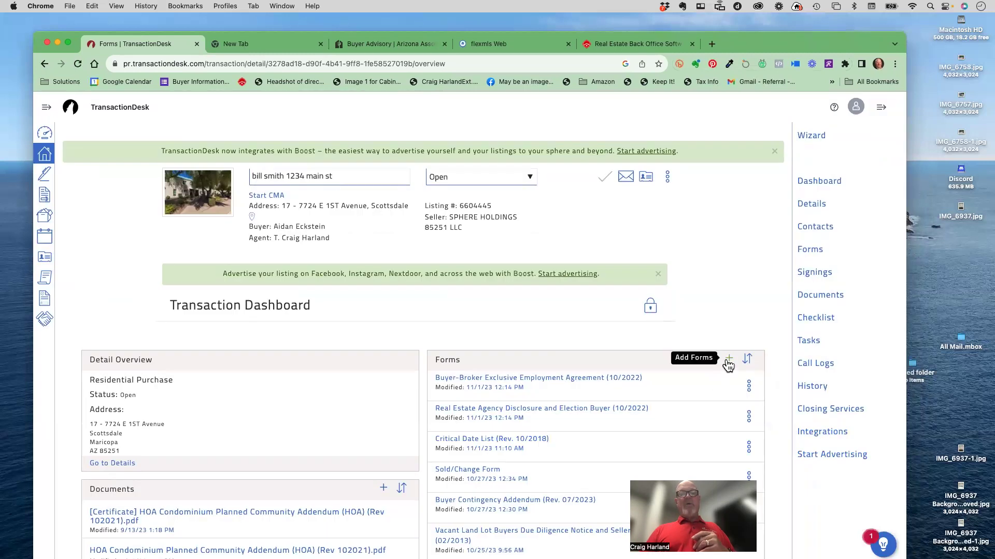
left_click(729, 359)
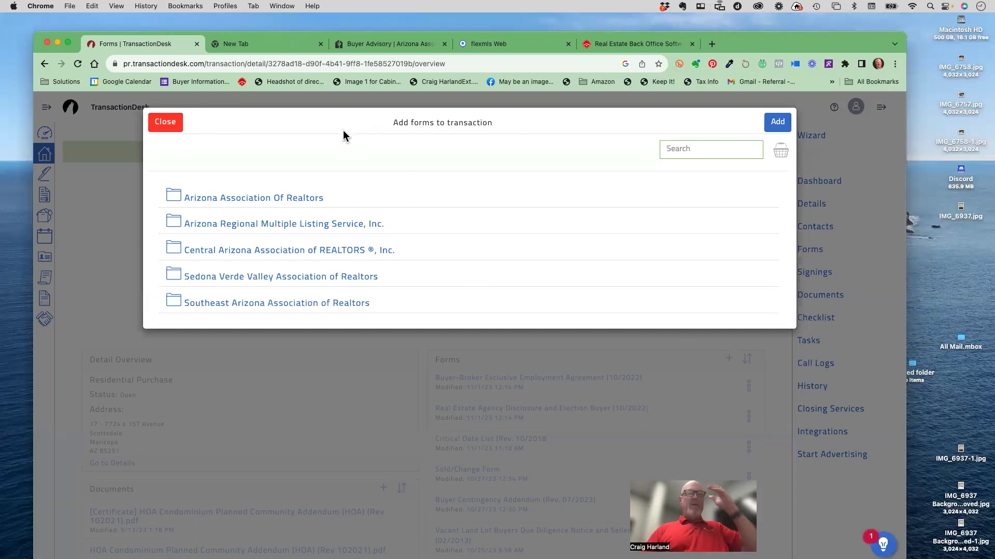
left_click(170, 125)
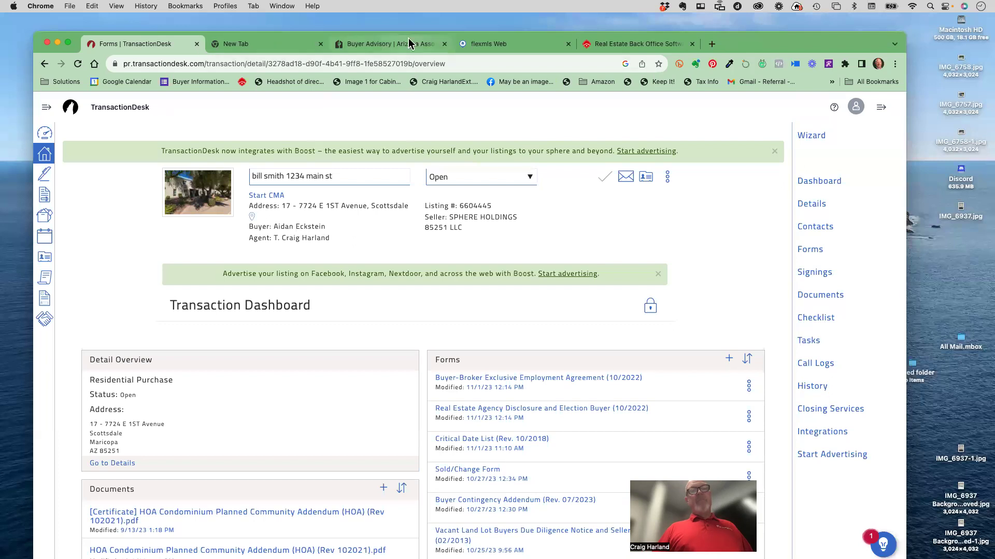
left_click_drag(788, 39, 795, 55)
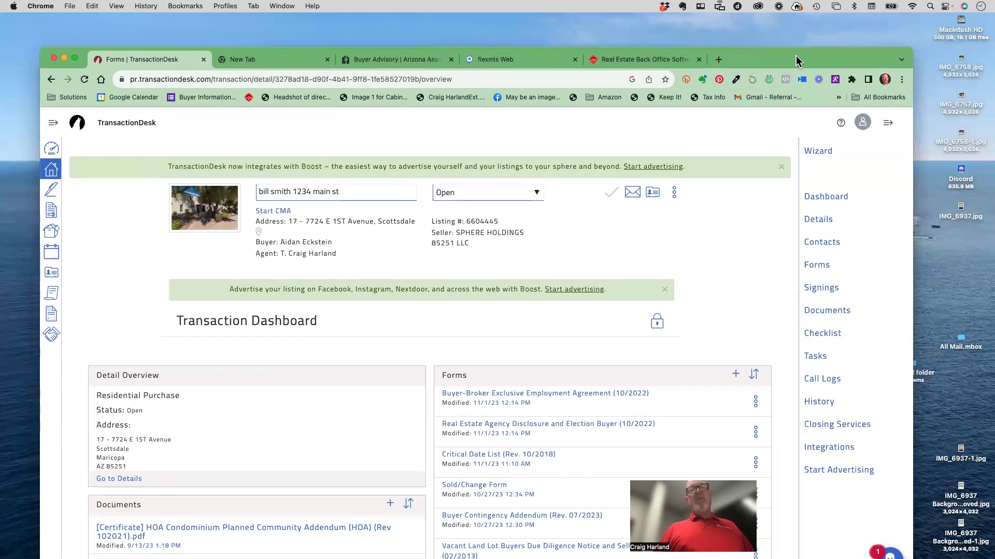
left_click(510, 63)
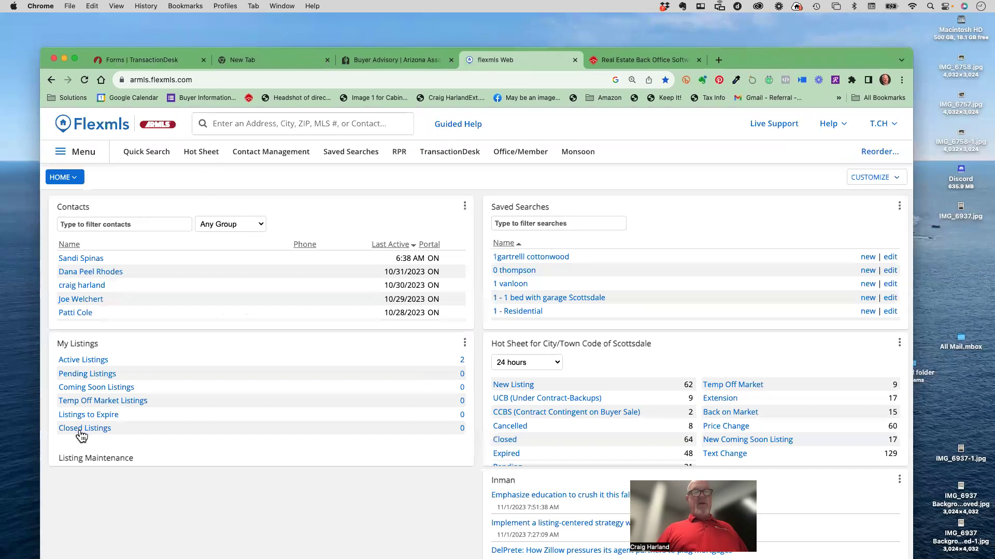
- Send active listing 6607427 from My Active Listings to TransactionDesk
left_click(88, 360)
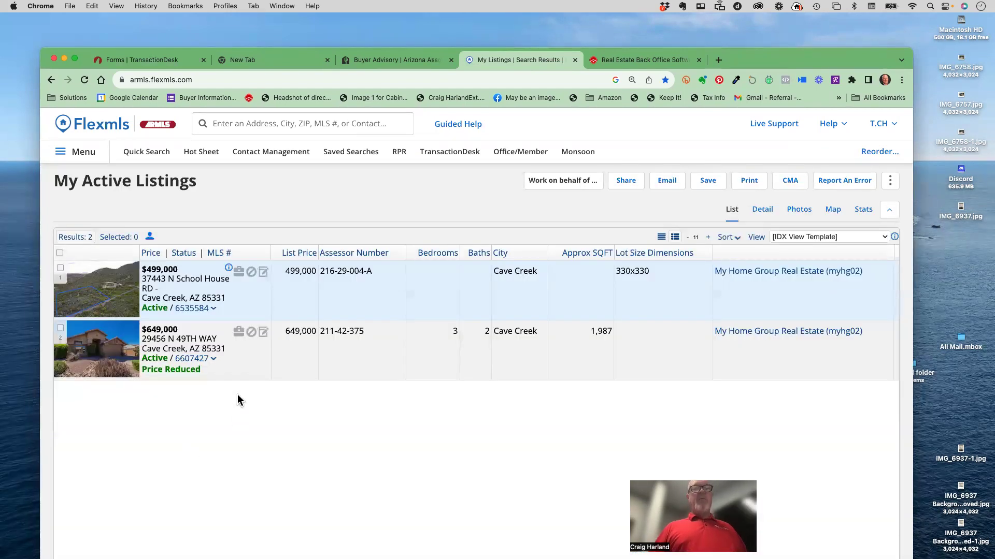
left_click(213, 359)
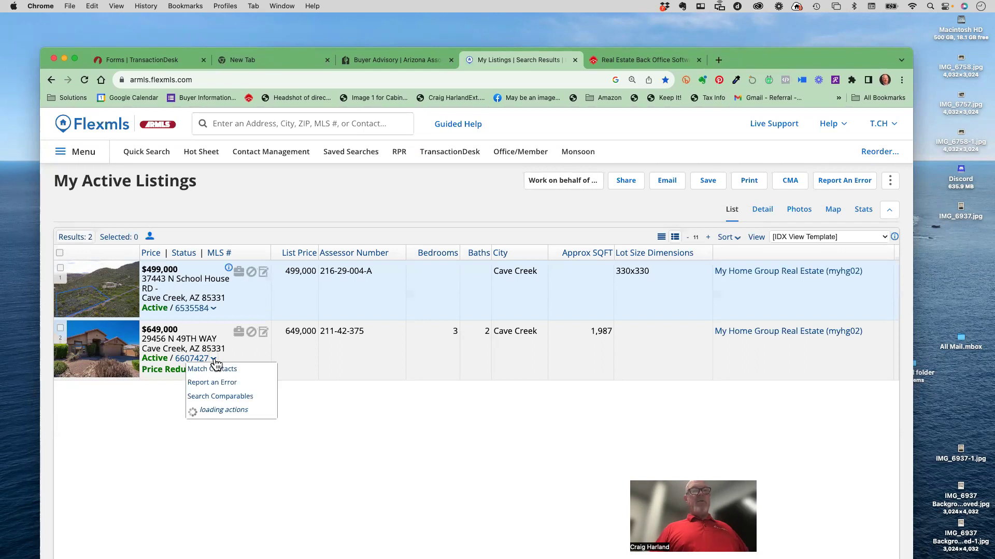
left_click(219, 409)
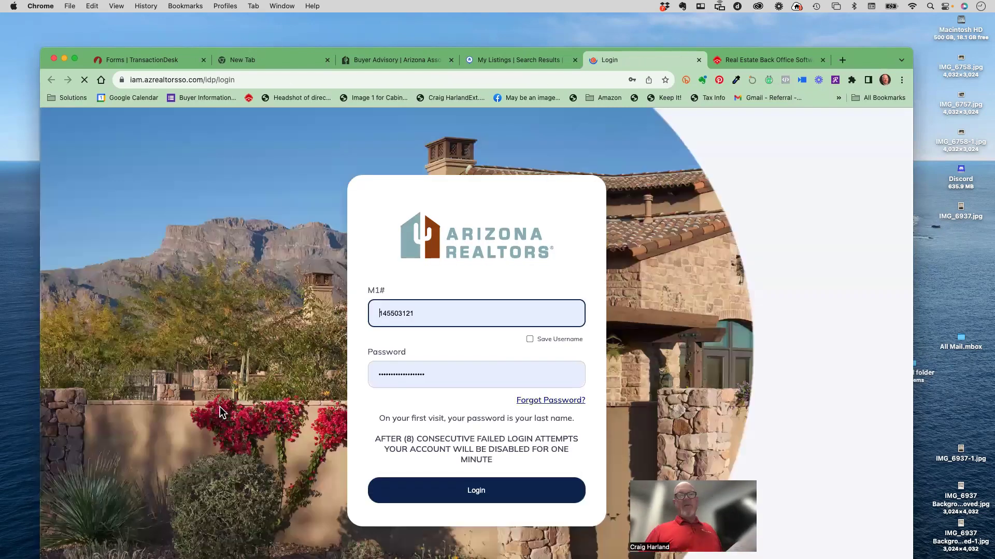
- Log in to Arizona REALTORS with the saved password and launch the TransactionDesk single sign-on tile
left_click(490, 377)
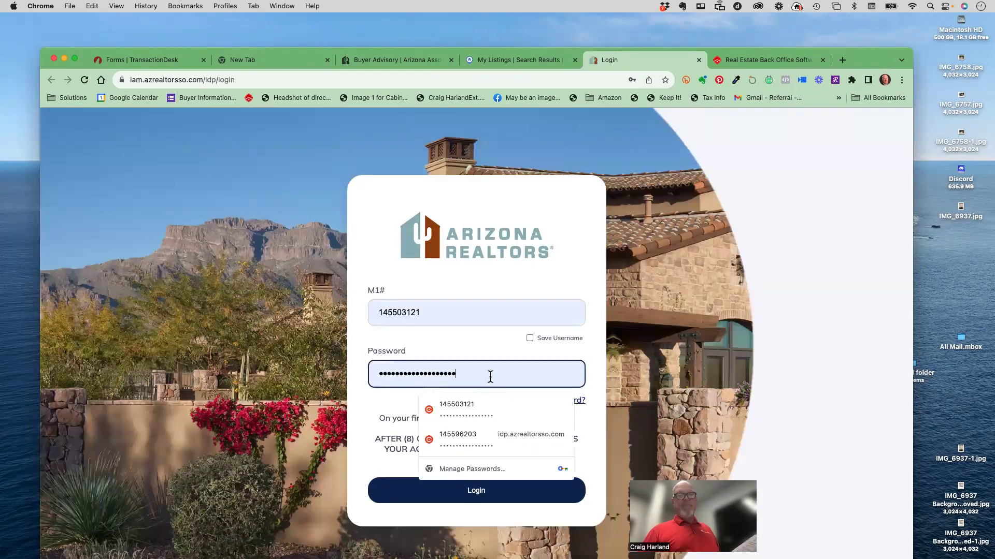
left_click(438, 492)
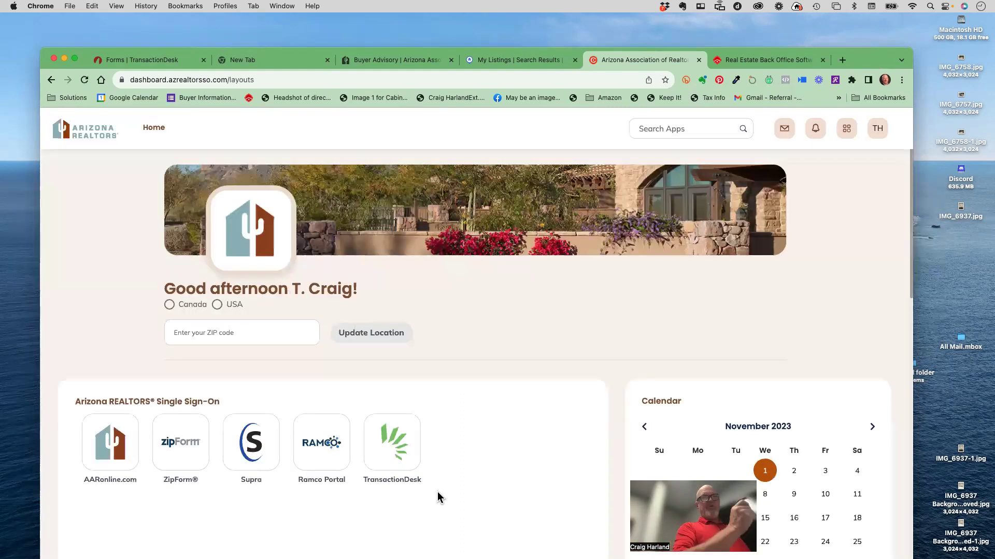
left_click(397, 465)
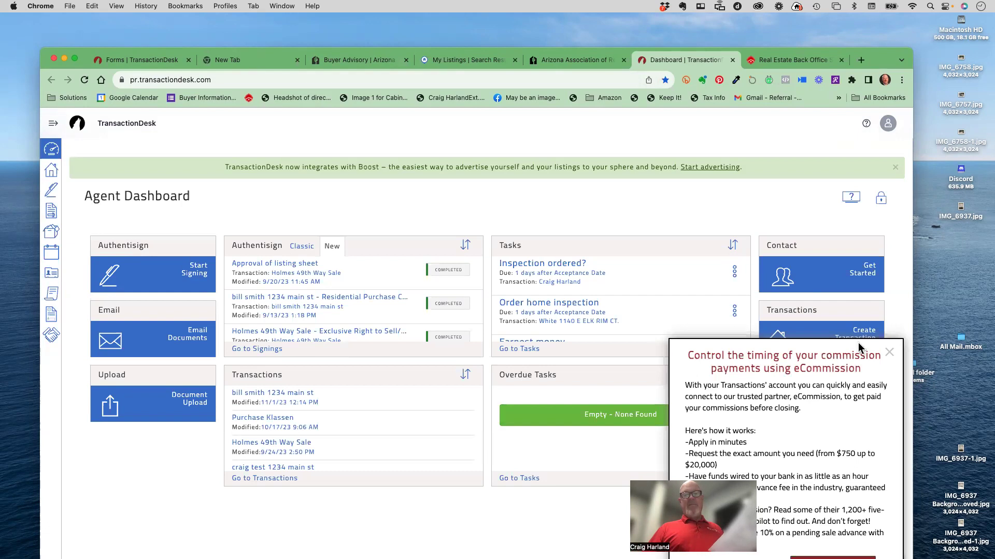
- Dismiss the eCommission popup and return to the Flexmls My Listings tab
left_click(889, 355)
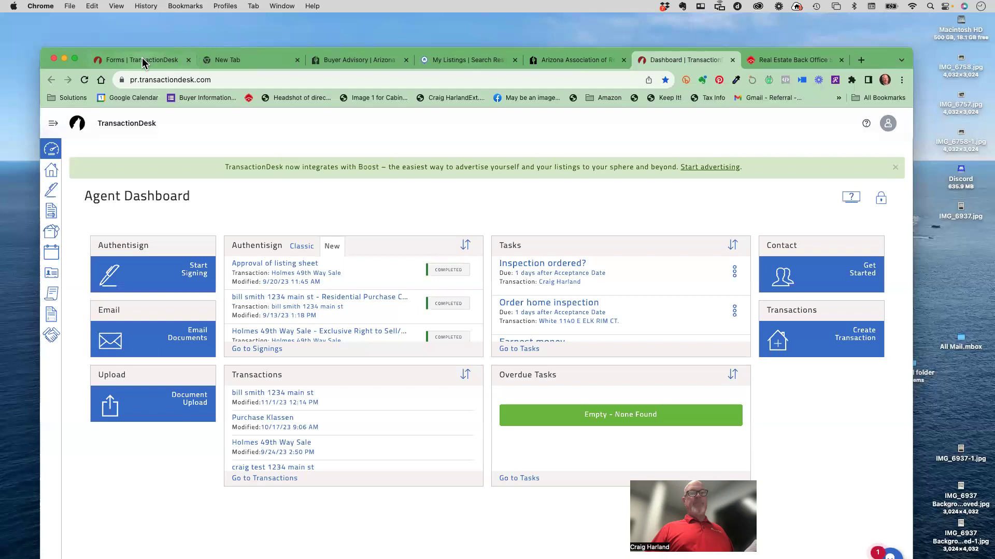
left_click(479, 60)
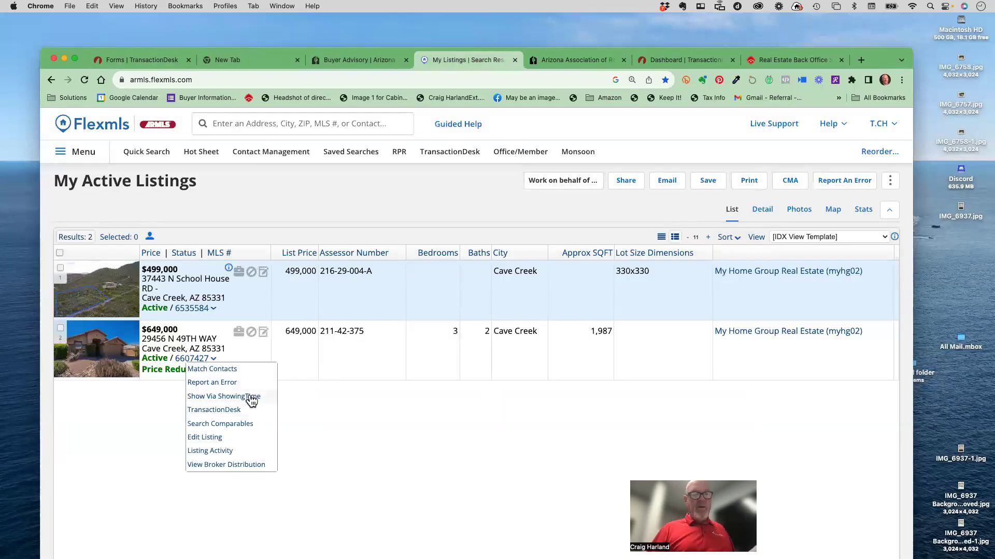
- Choose TransactionDesk from listing 6607427's MLS# menu to load the Create Transaction form
left_click(231, 412)
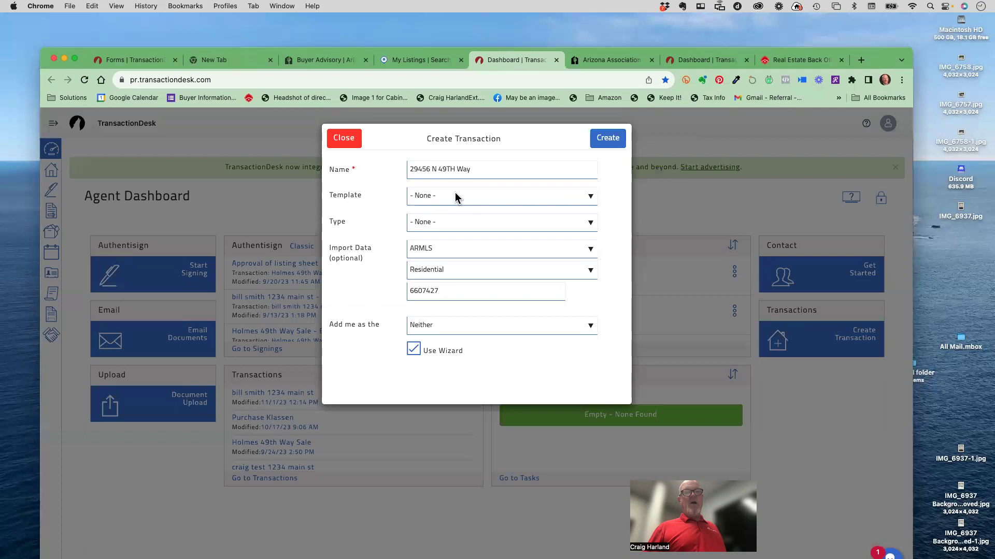
- Prefix the name with the buyer's surname plus 'purchase', choose the Purchase Standard template, and create it
left_click(410, 169)
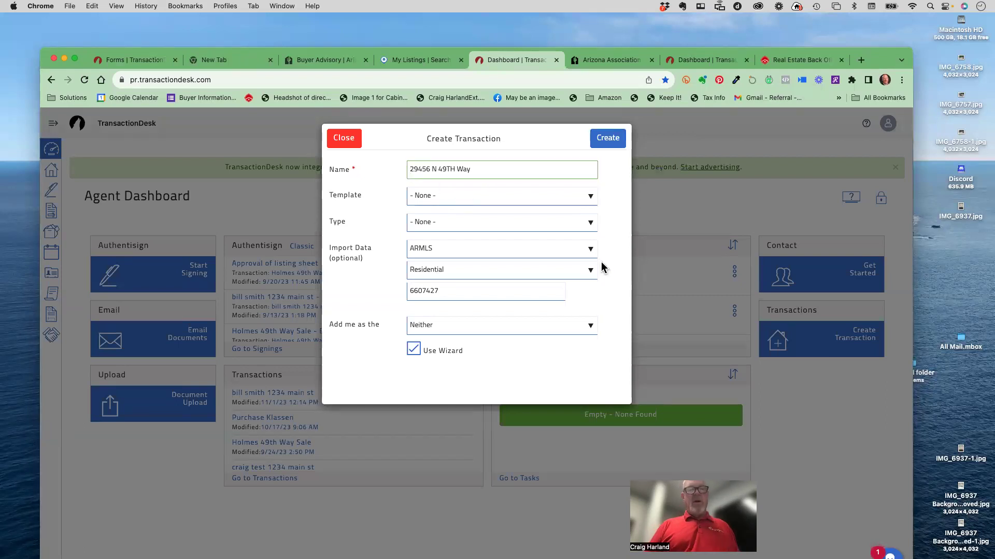
type("Jones pu")
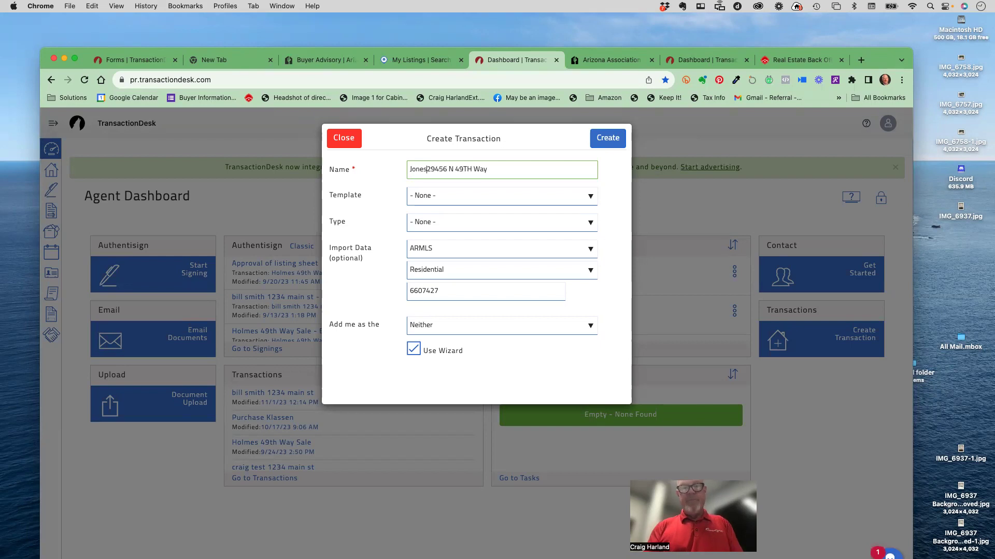
type("rchase")
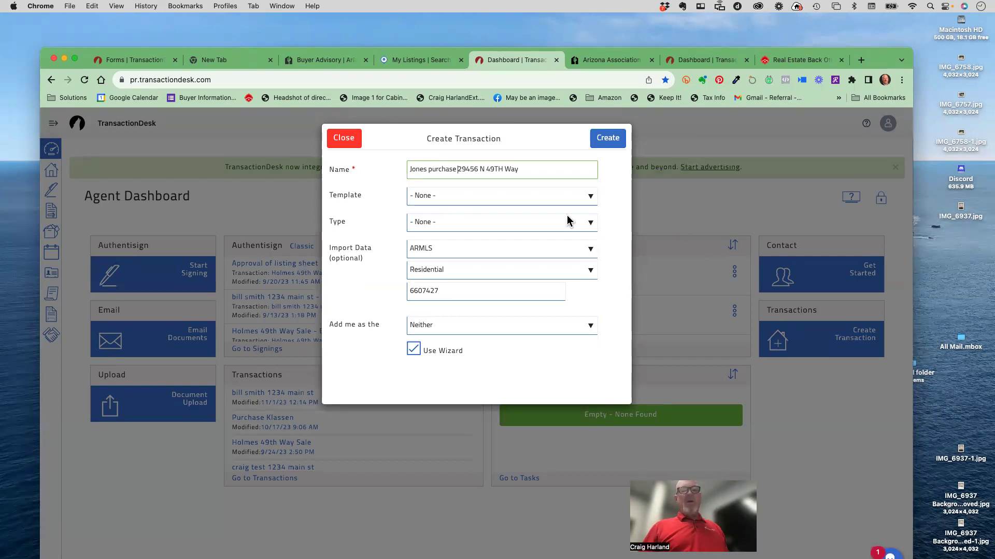
left_click(505, 200)
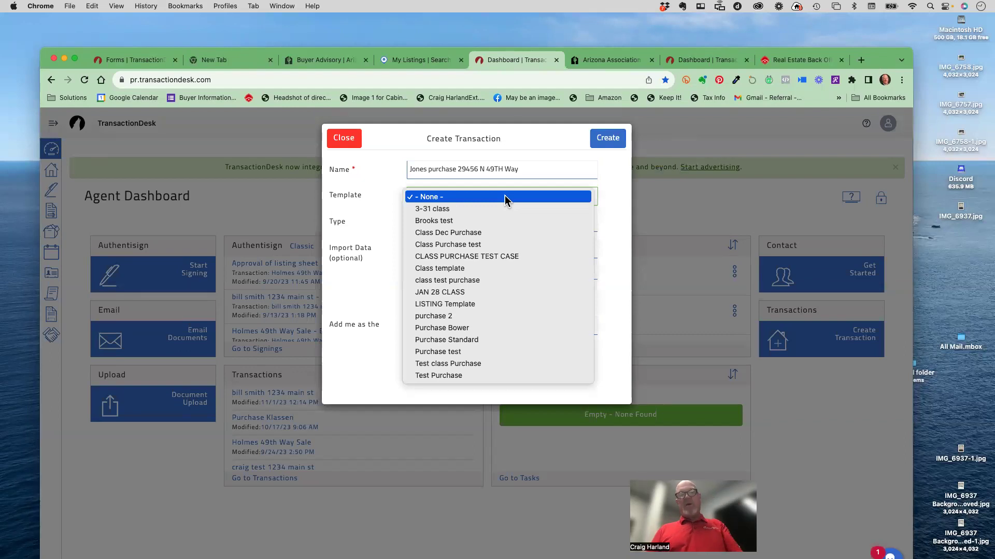
left_click(464, 340)
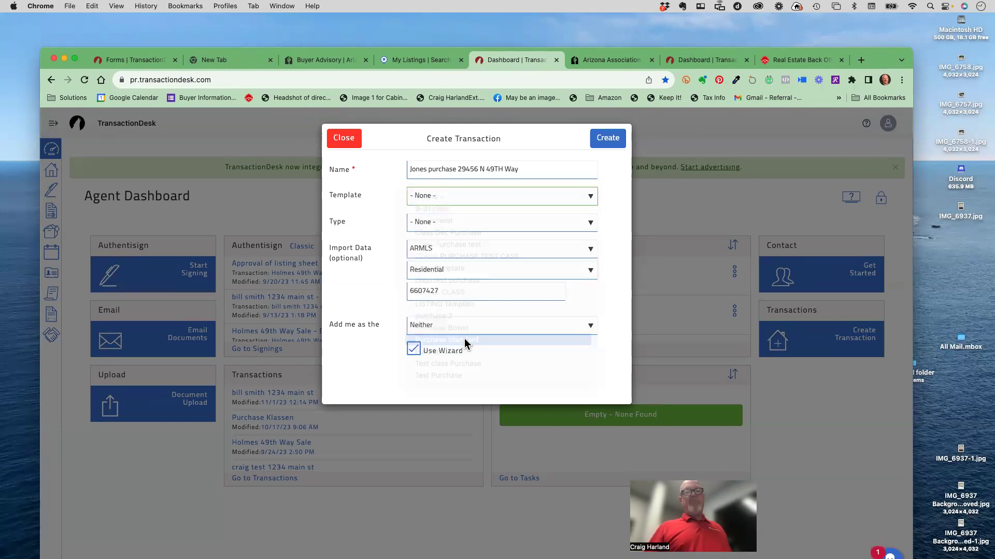
left_click(609, 146)
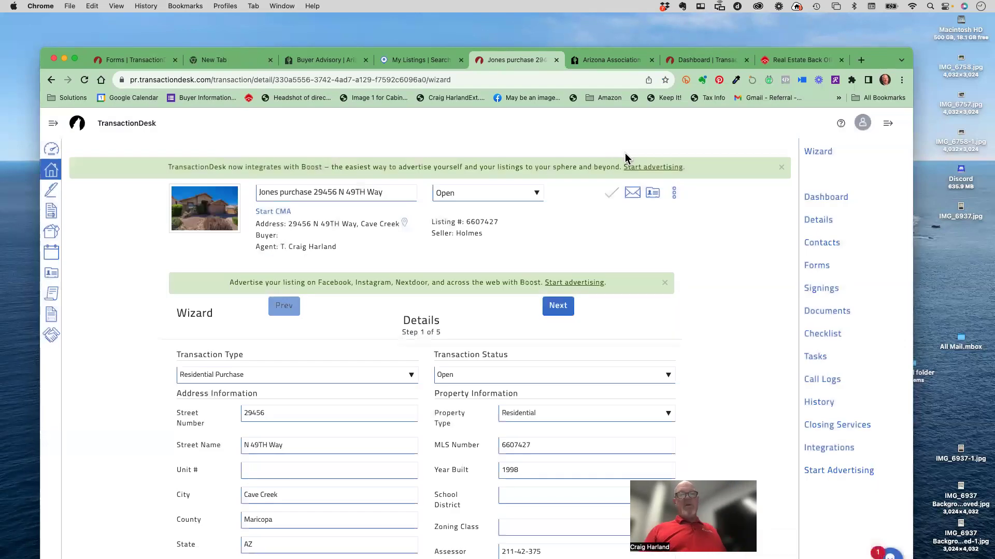
scroll(377, 393, "down", 2)
scroll(376, 392, "up", 2)
left_click_drag(376, 397, 393, 293)
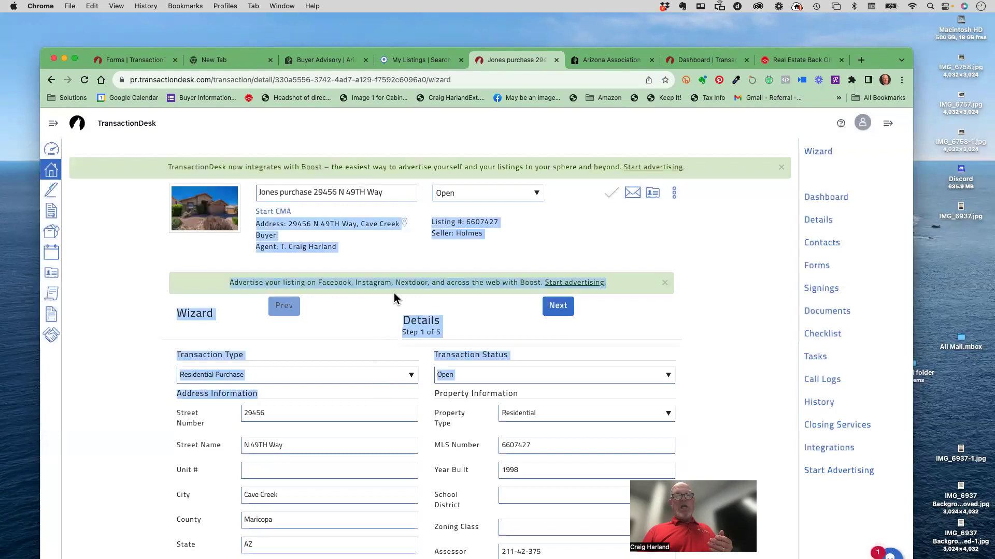
scroll(383, 465, "down", 5)
scroll(384, 465, "down", 1)
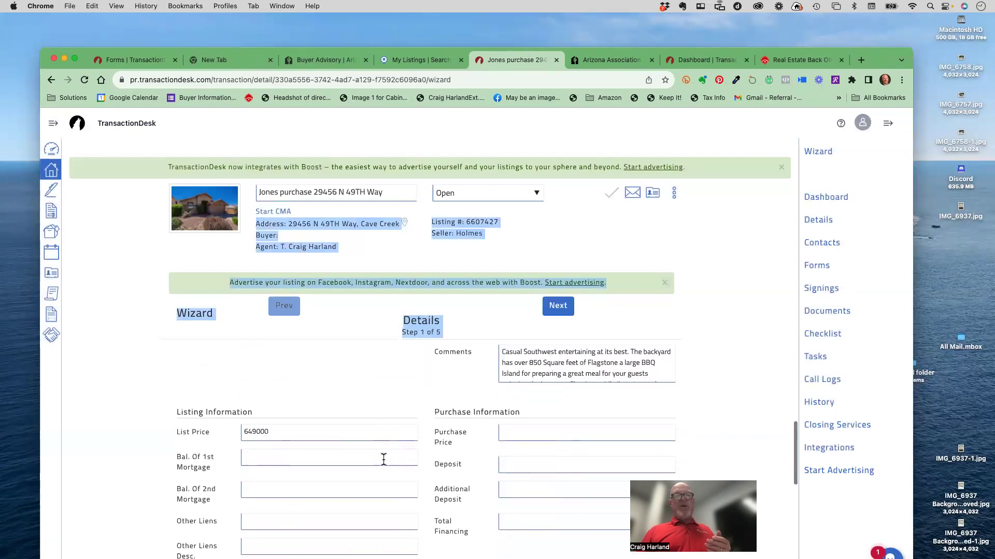
scroll(383, 459, "up", 5)
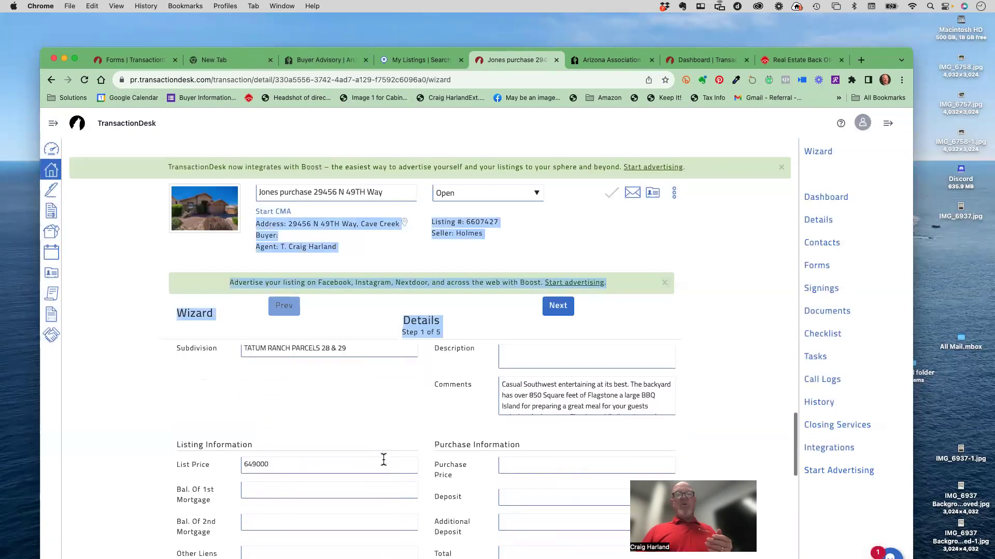
scroll(382, 459, "up", 4)
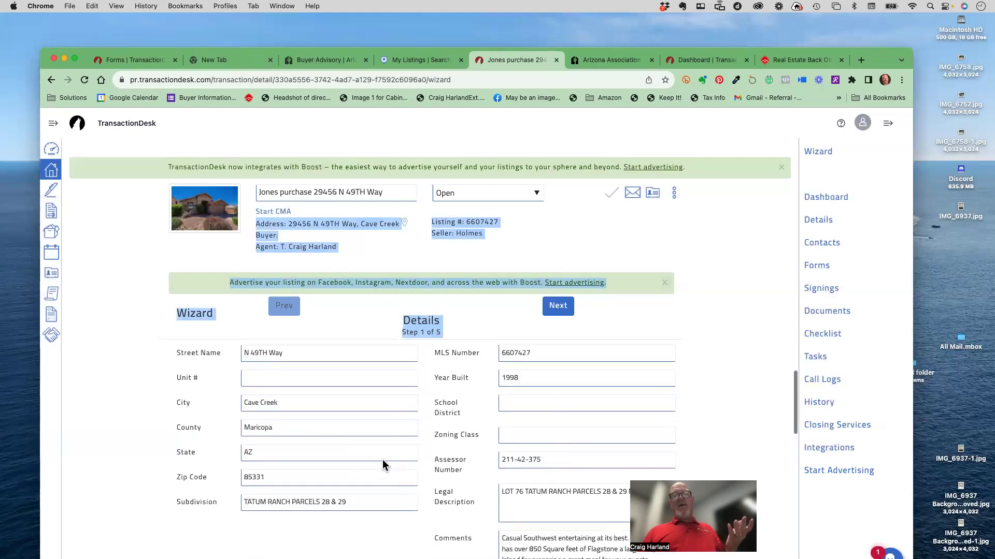
left_click(558, 307)
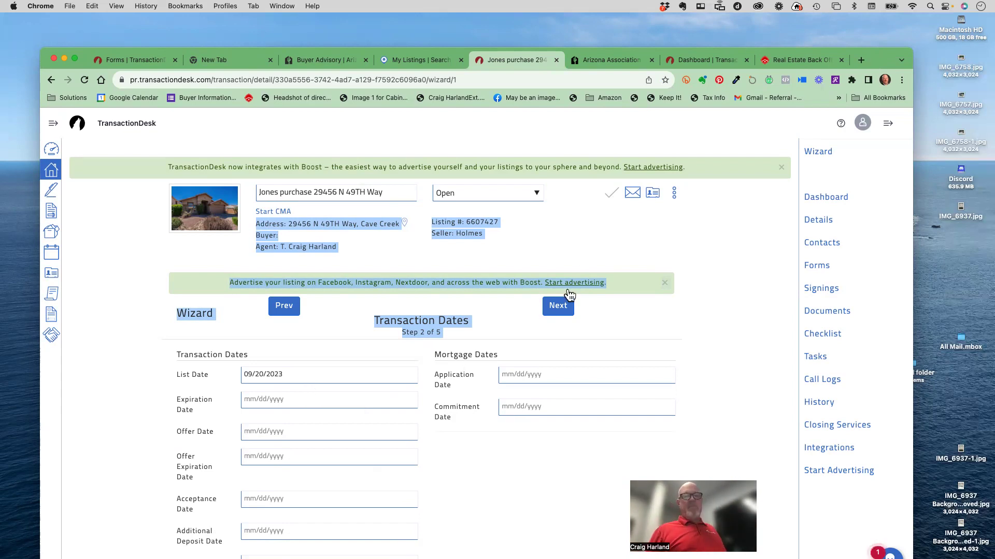
- Enter Offer Date 11/02/2023 and Offer Expiration Date 11/03/2023, then advance to step 3, Contacts
left_click(573, 313)
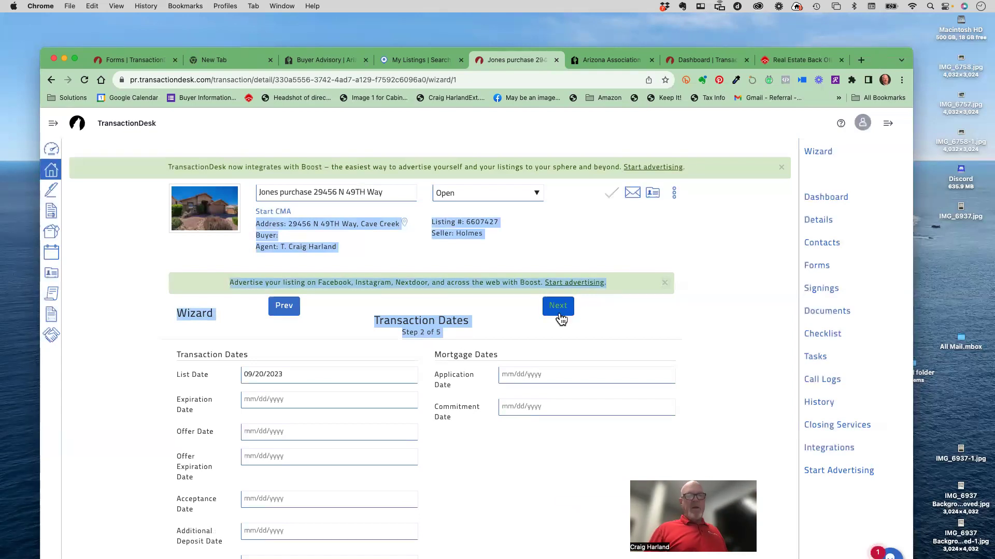
left_click(307, 432)
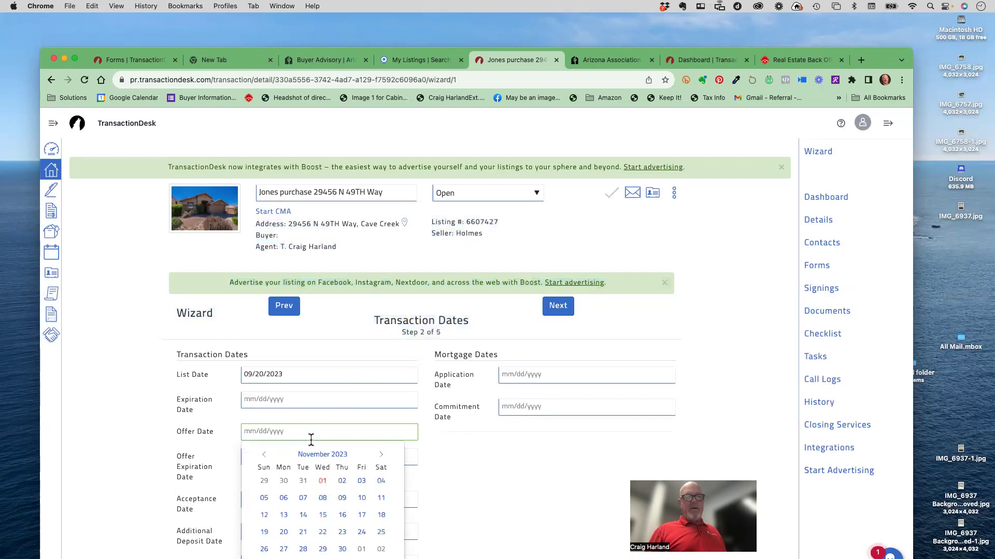
left_click(341, 481)
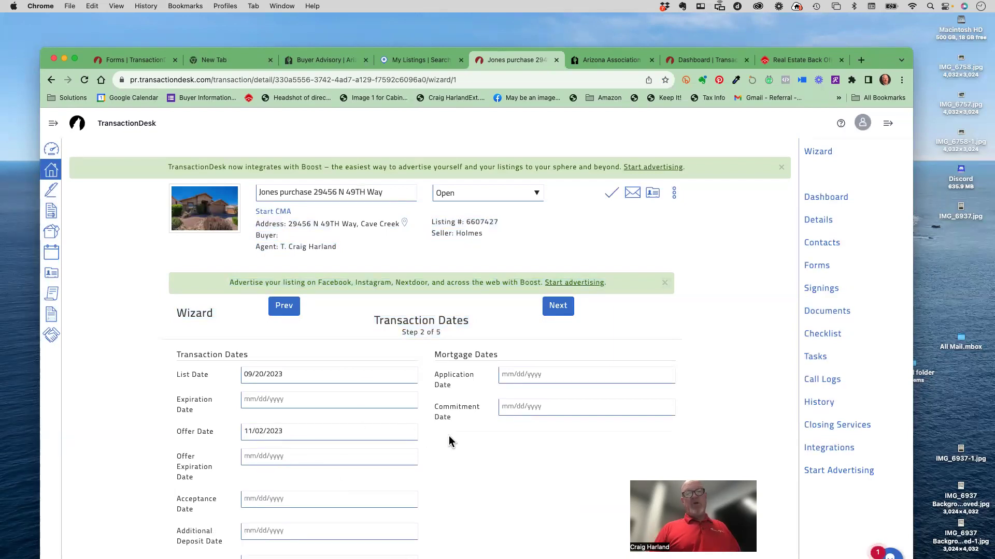
left_click(328, 463)
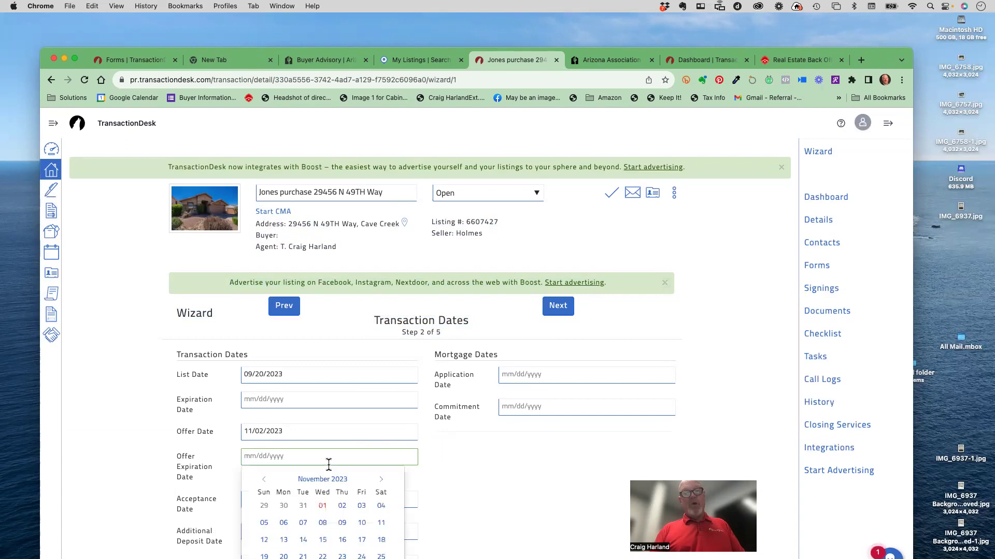
left_click(360, 505)
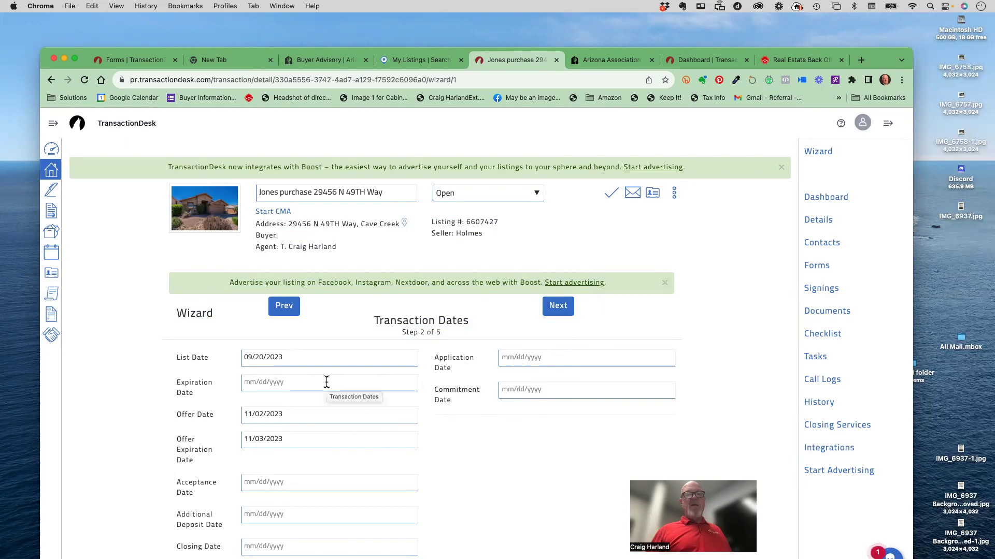
left_click(554, 312)
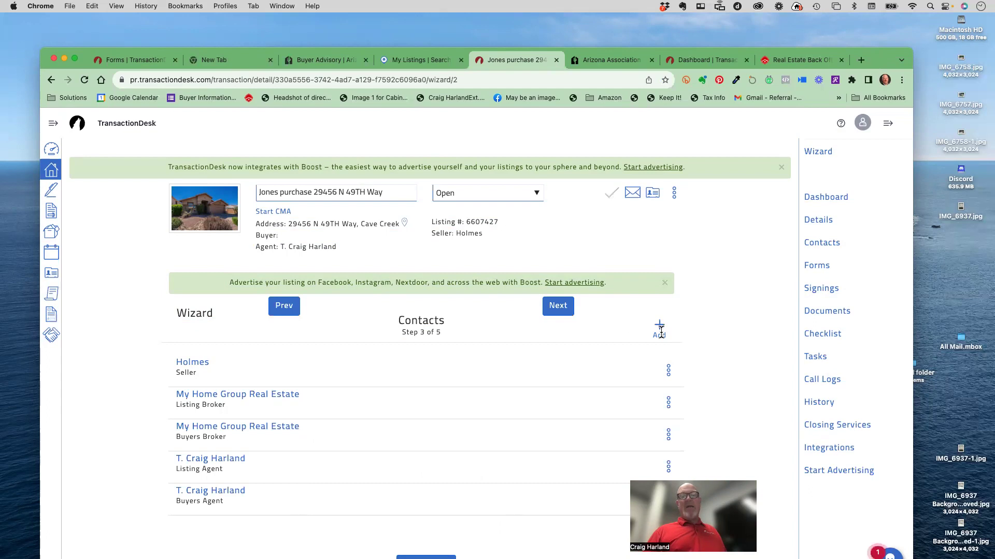
- Check the Add contacts options, leave the contacts unchanged, and move on to step 4, Forms
left_click(660, 326)
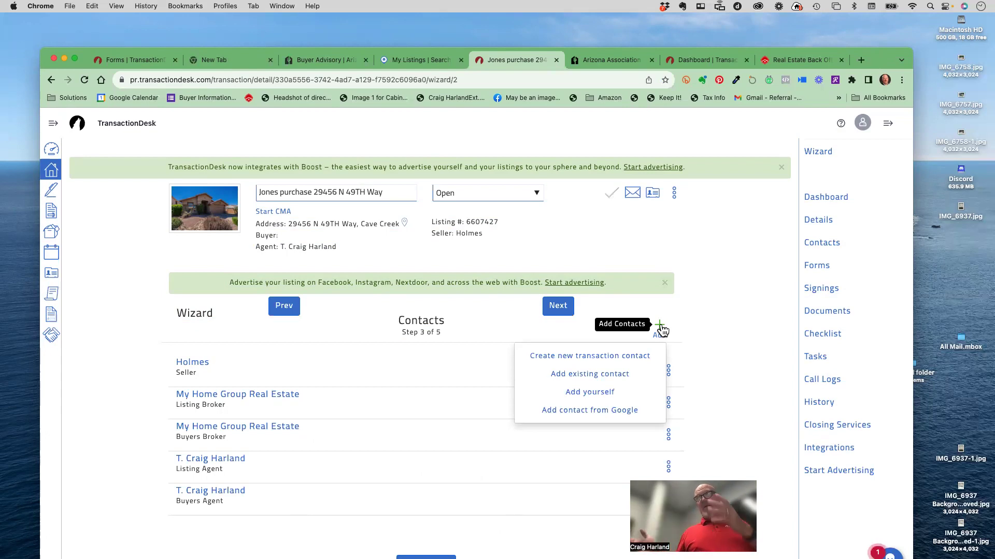
left_click(563, 307)
left_click(565, 309)
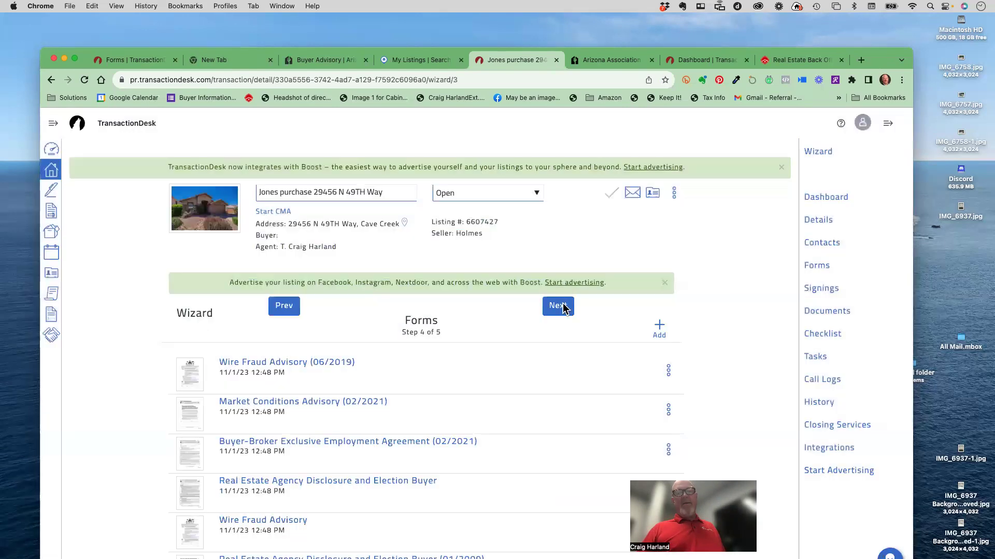
- Scroll through the four buyer forms, including the Buyer-Broker Exclusive Employment Agreement and Wire Fraud Advisory
scroll(451, 437, "down", 1)
scroll(450, 436, "down", 1)
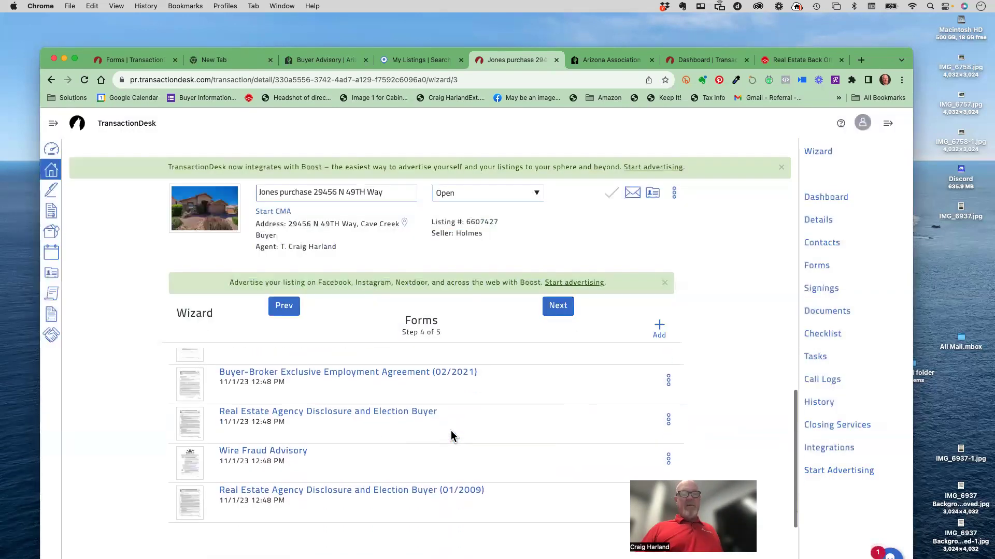
scroll(450, 436, "up", 1)
scroll(451, 437, "up", 2)
scroll(450, 435, "down", 2)
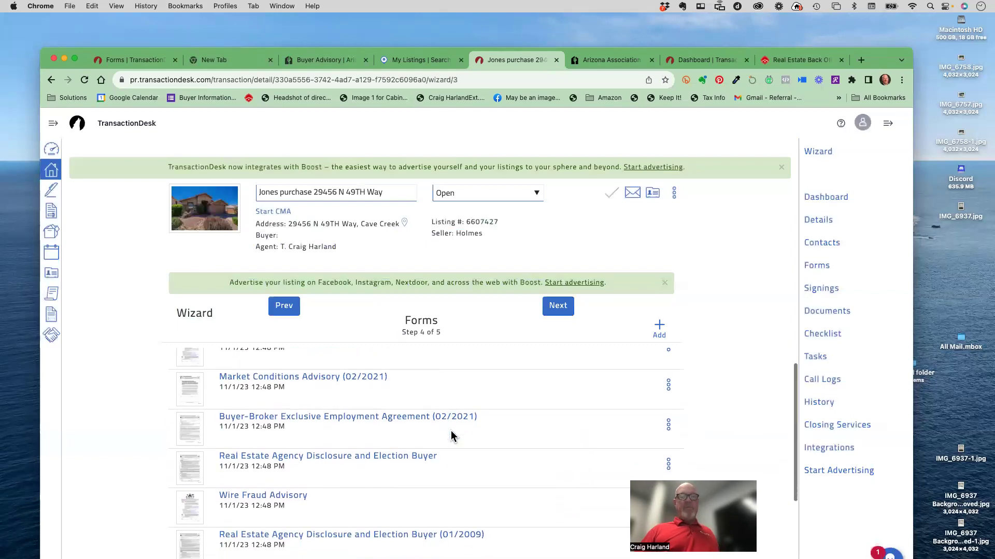
scroll(450, 437, "down", 1)
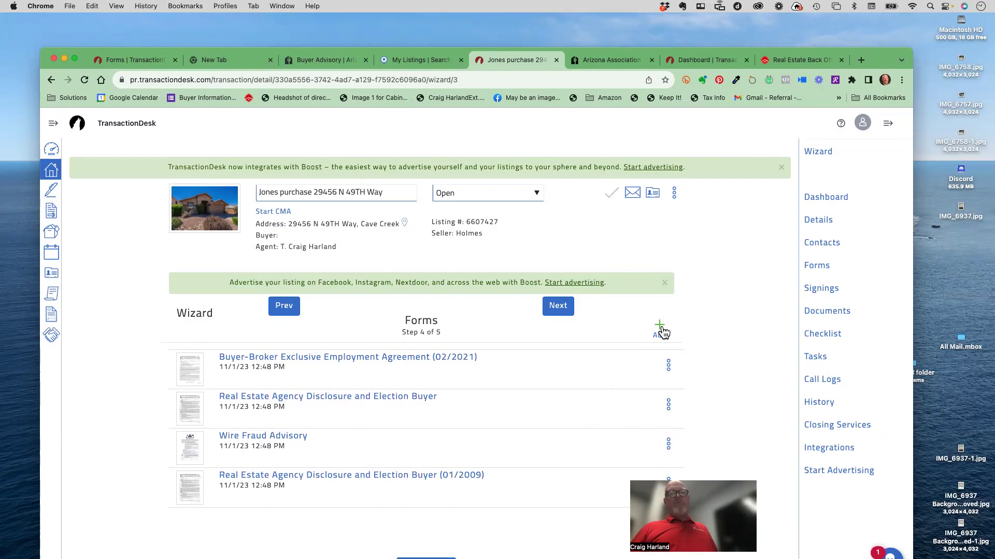
- Reach the final Documents step, then start a 'lead in your home' search in a new Chrome tab
left_click(555, 309)
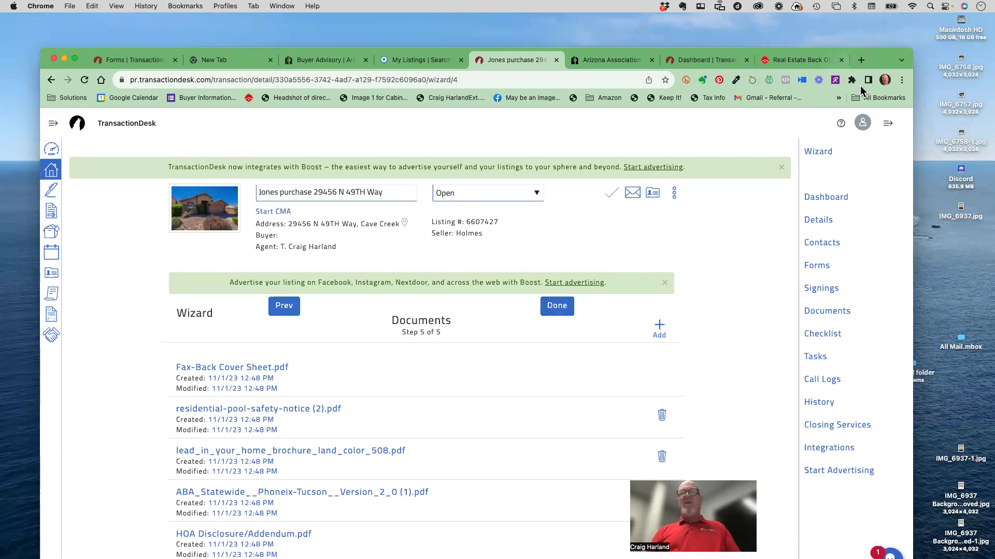
left_click(861, 59)
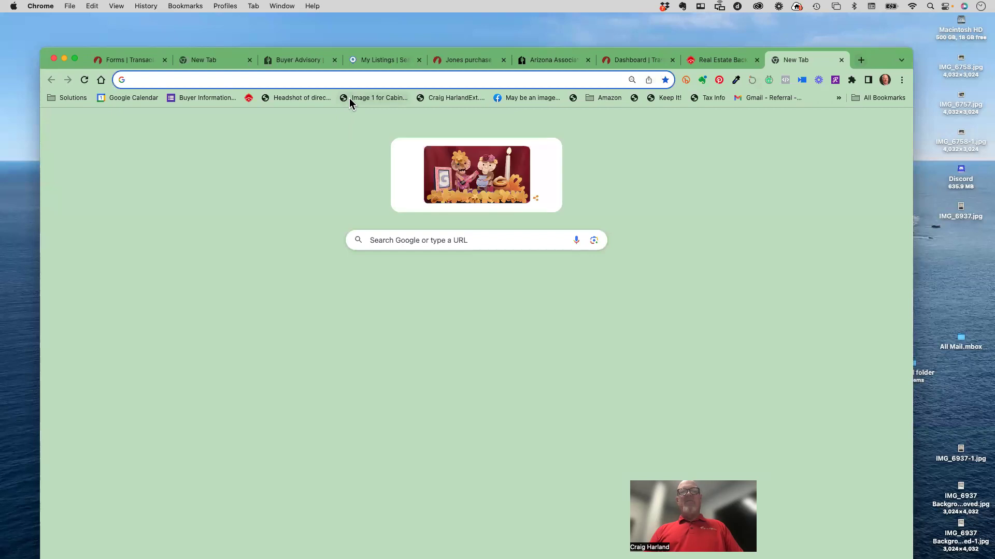
left_click(341, 81)
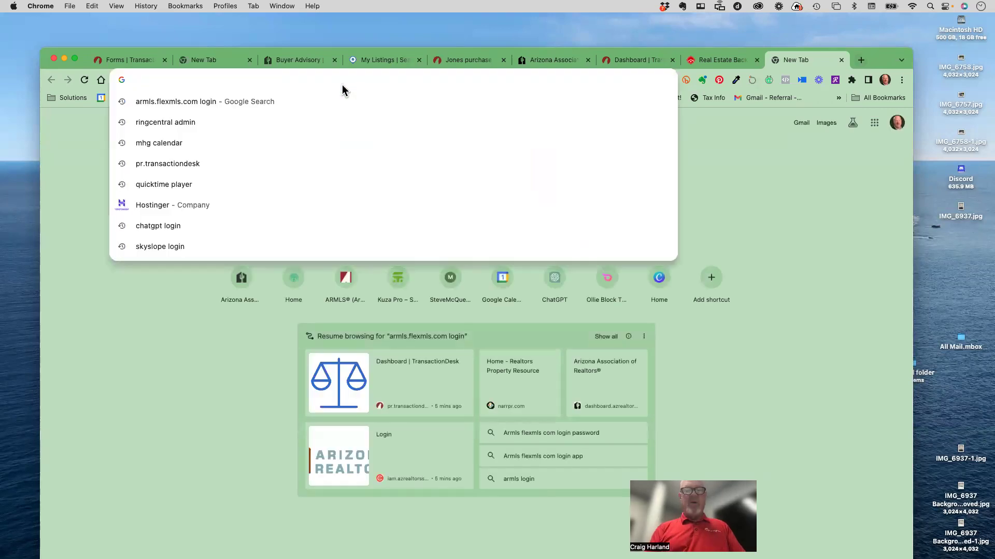
type("lea")
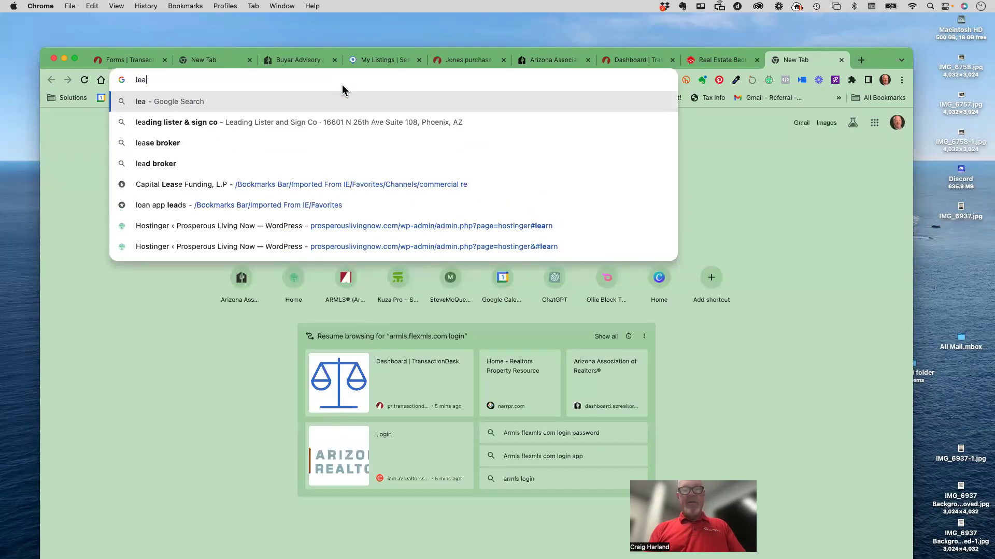
type("d in your home")
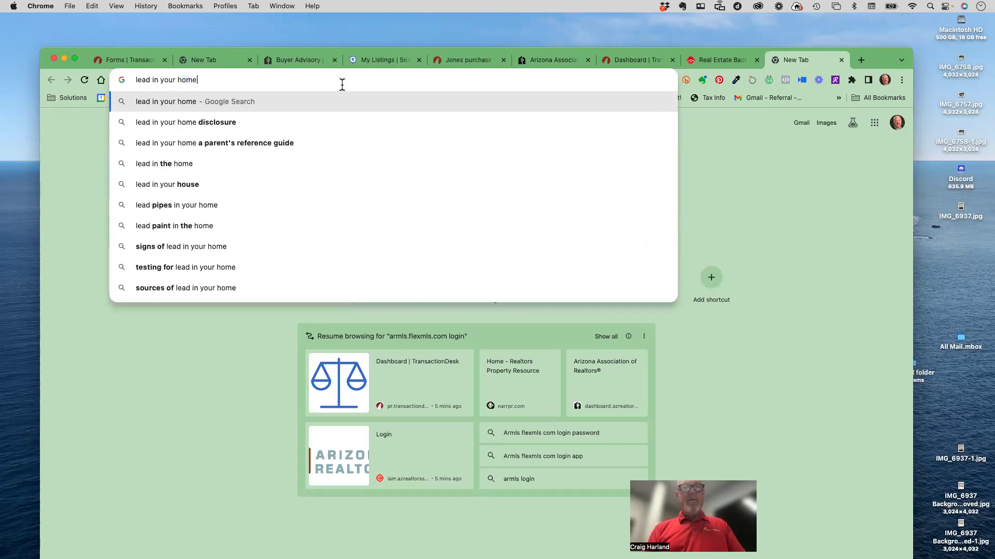
- Search 'lead in your home', view the EPA pamphlet page, and return to the results
key("Return")
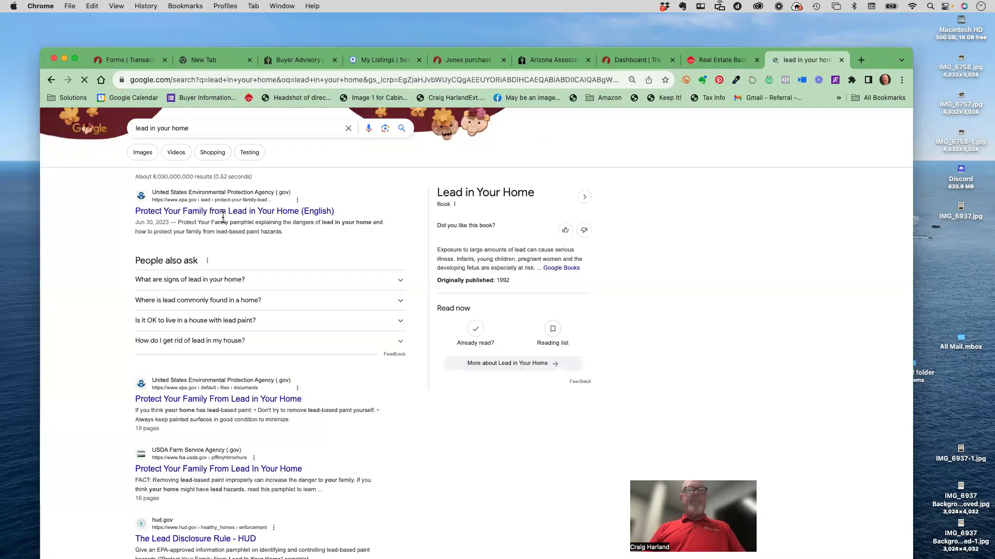
left_click(226, 213)
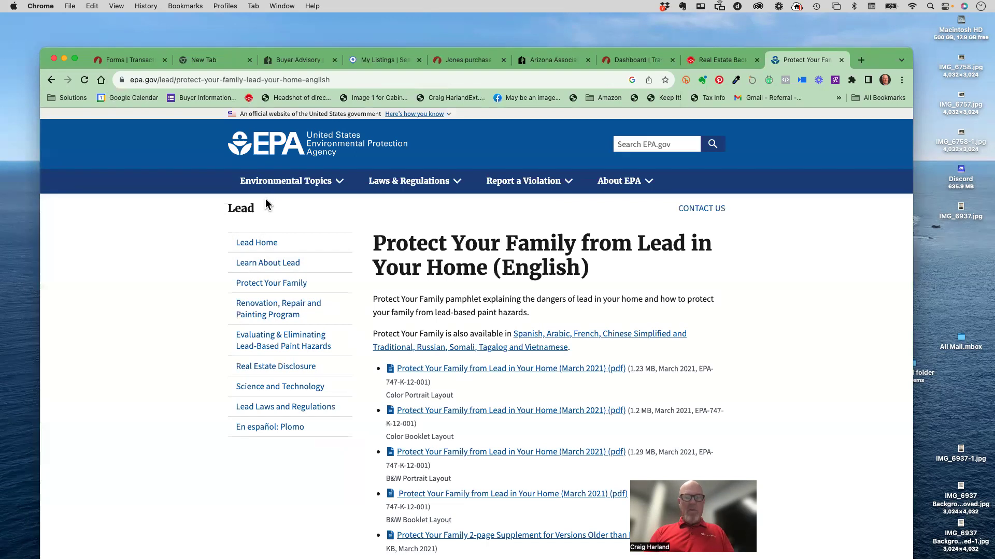
left_click(51, 81)
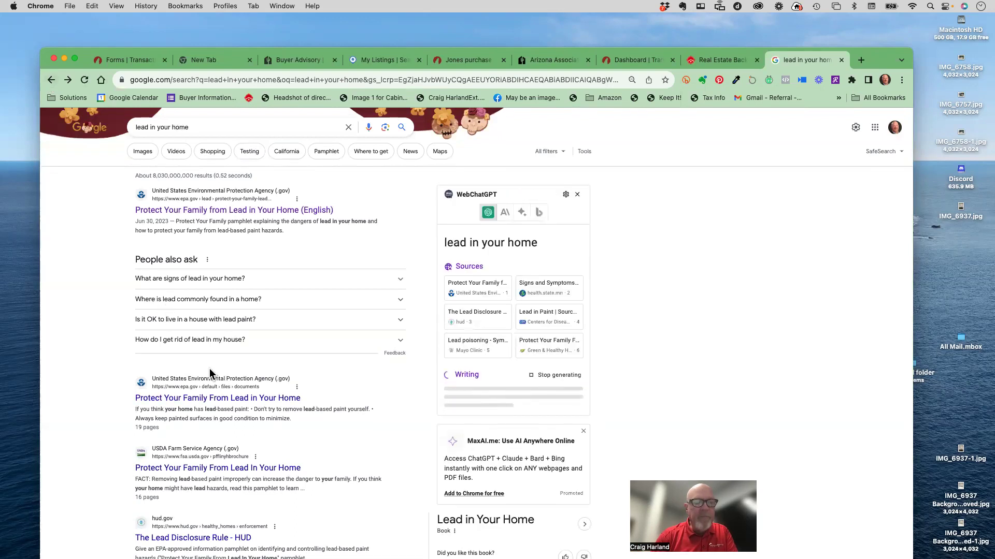
scroll(210, 372, "down", 2)
- Open the EPA's 19-page 'Protect Your Family From Lead in Your Home' PDF and scroll through it
left_click(217, 354)
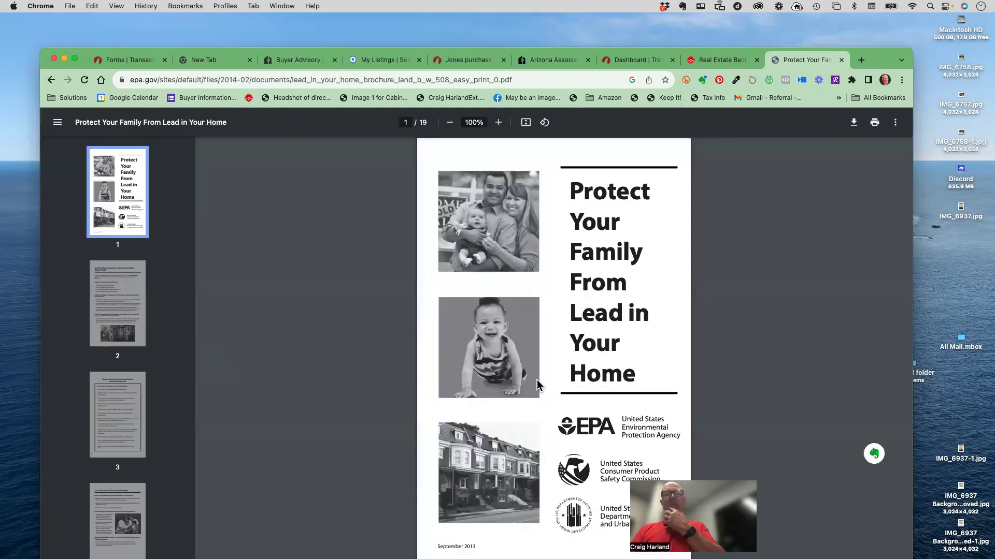
scroll(583, 344, "down", 5)
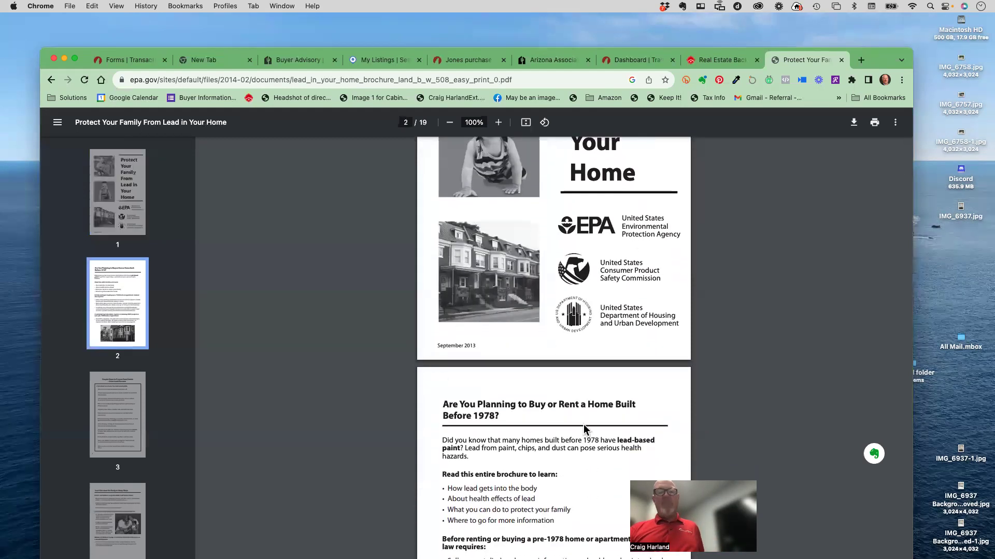
scroll(585, 425, "down", 15)
scroll(587, 429, "down", 20)
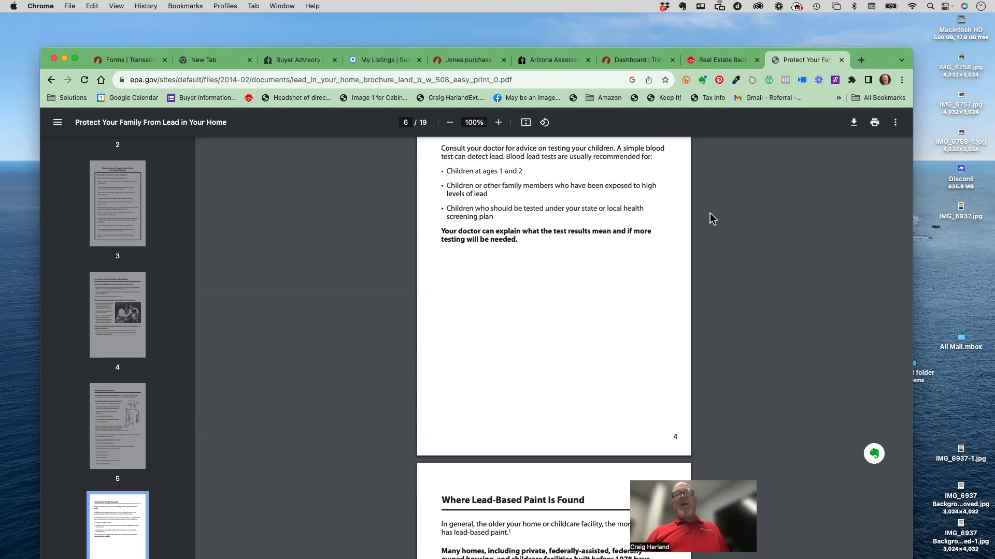
scroll(613, 266, "up", 10)
scroll(612, 266, "up", 20)
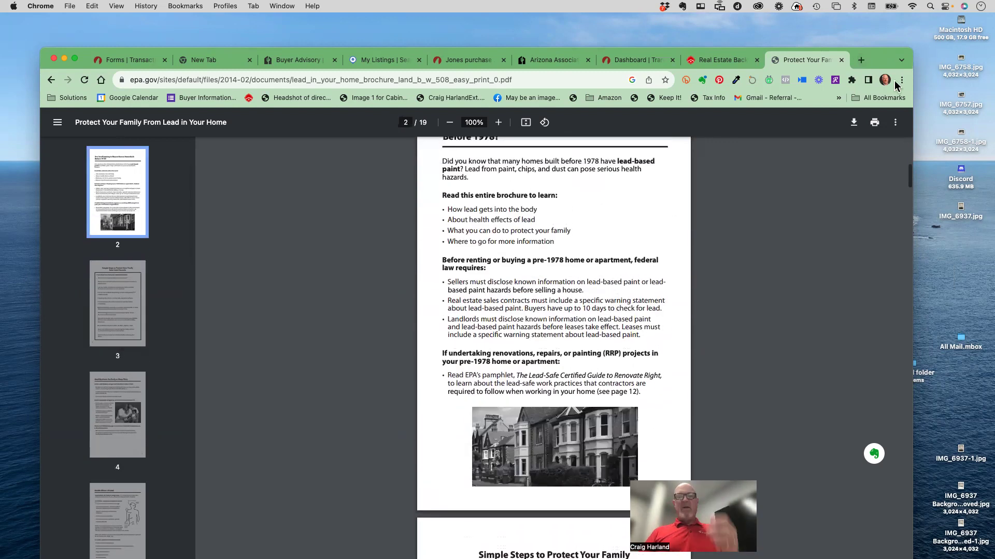
- In a new tab, search 'swimming pool safety arizona' and scroll through the results
left_click(861, 61)
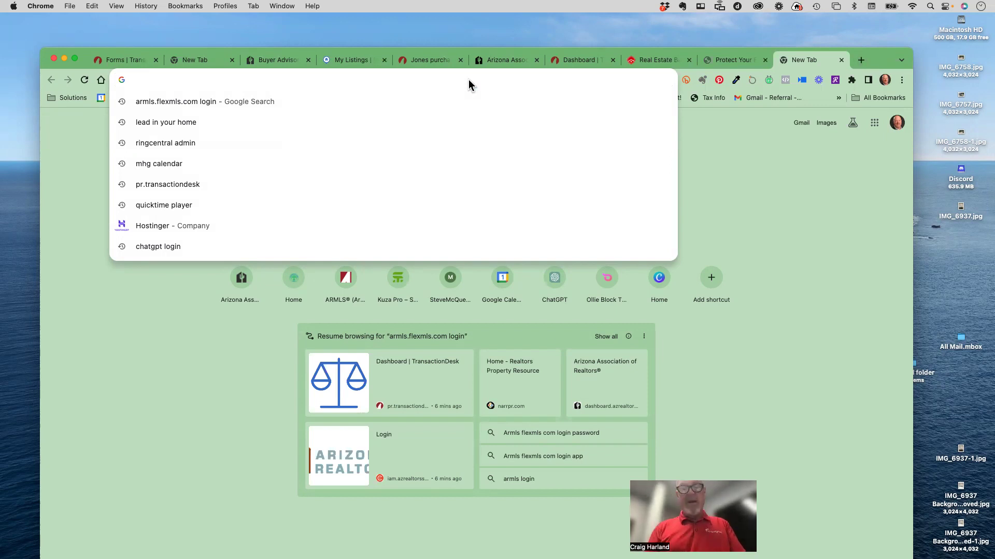
type("swimm")
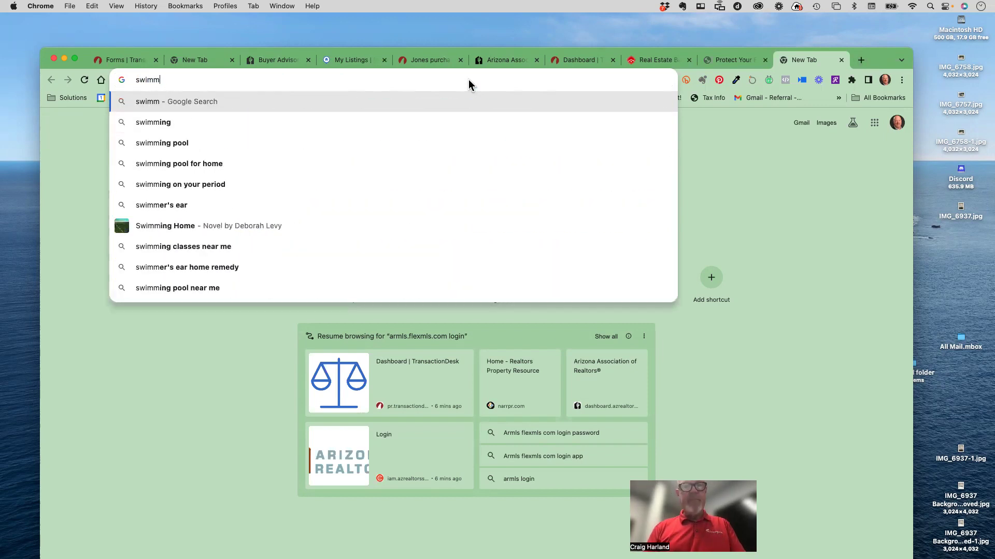
type("ing pool saf")
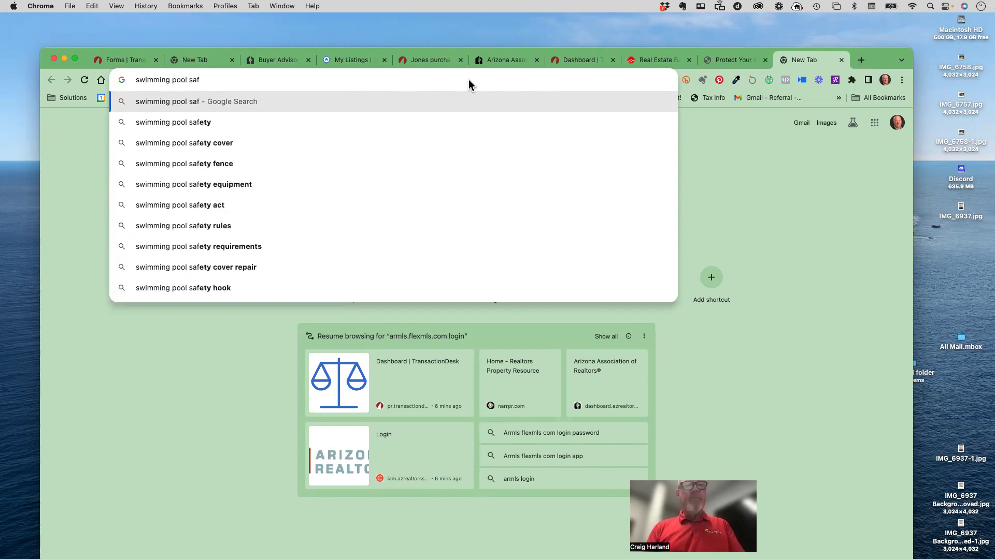
type("ety ")
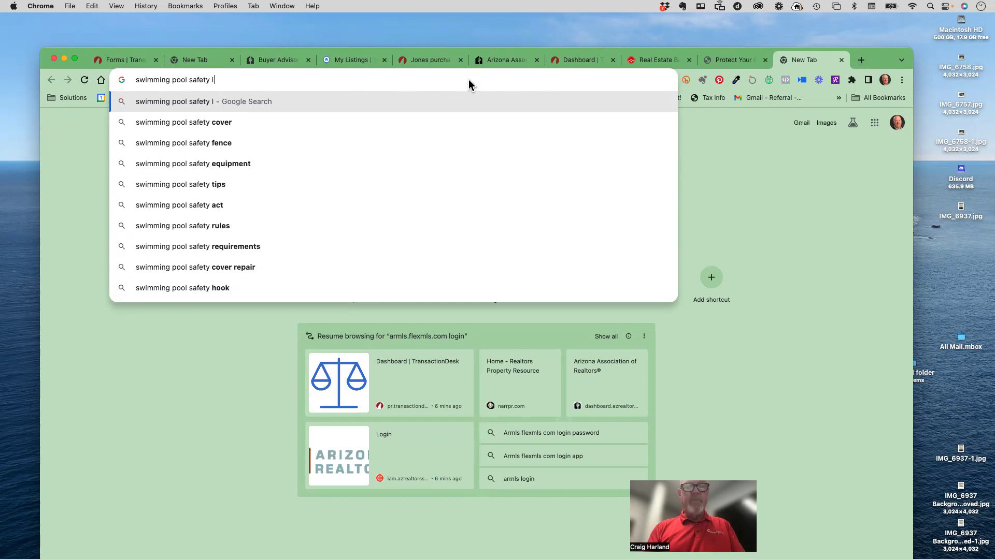
type("arizona")
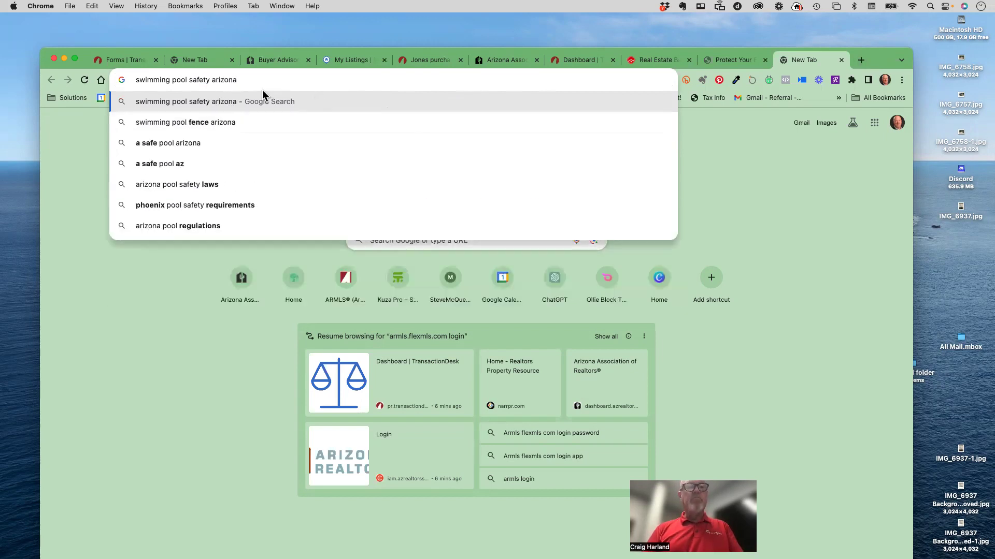
left_click(231, 102)
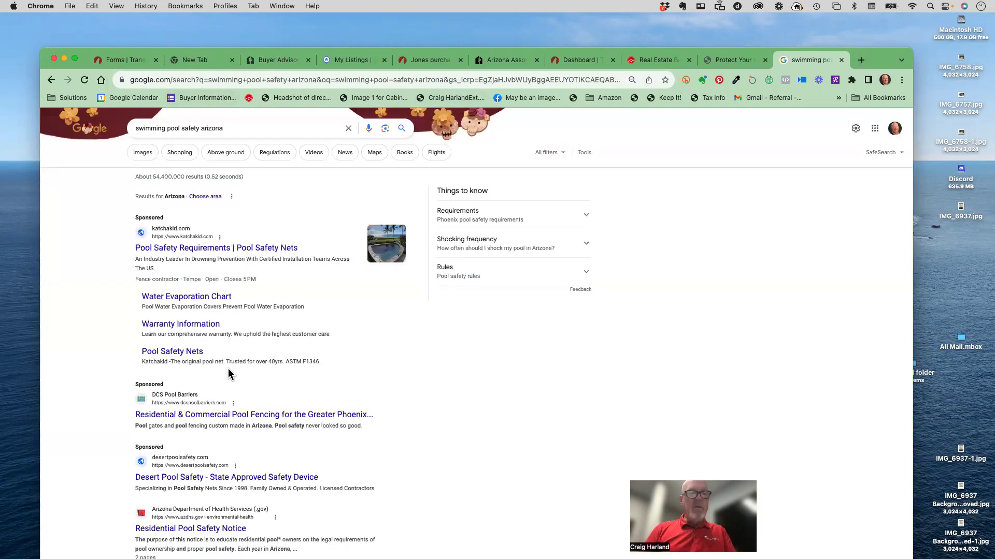
scroll(228, 374, "down", 3)
scroll(228, 373, "down", 3)
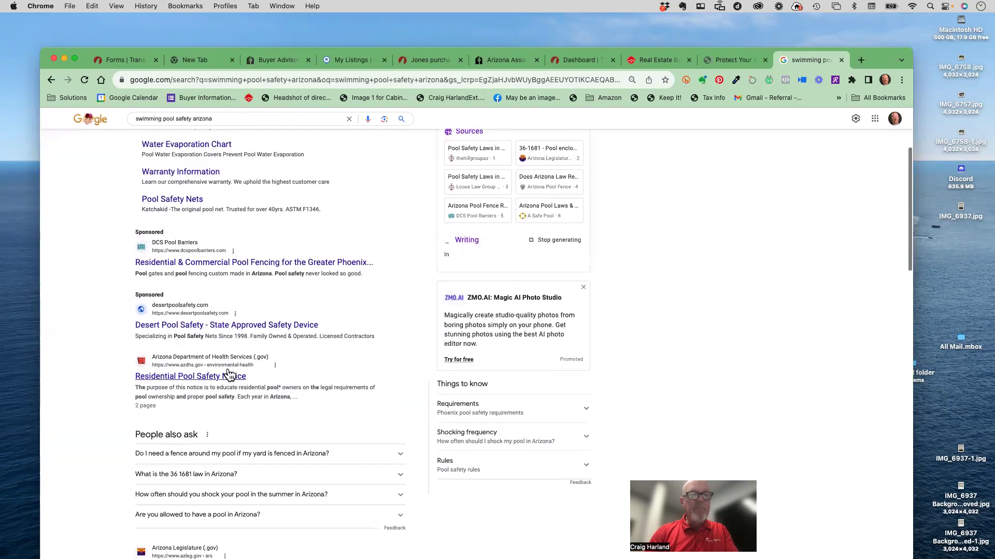
- Open the azdhs.gov Residential Pool Safety Notice PDF and read its enclosure requirements on both pages
left_click(206, 377)
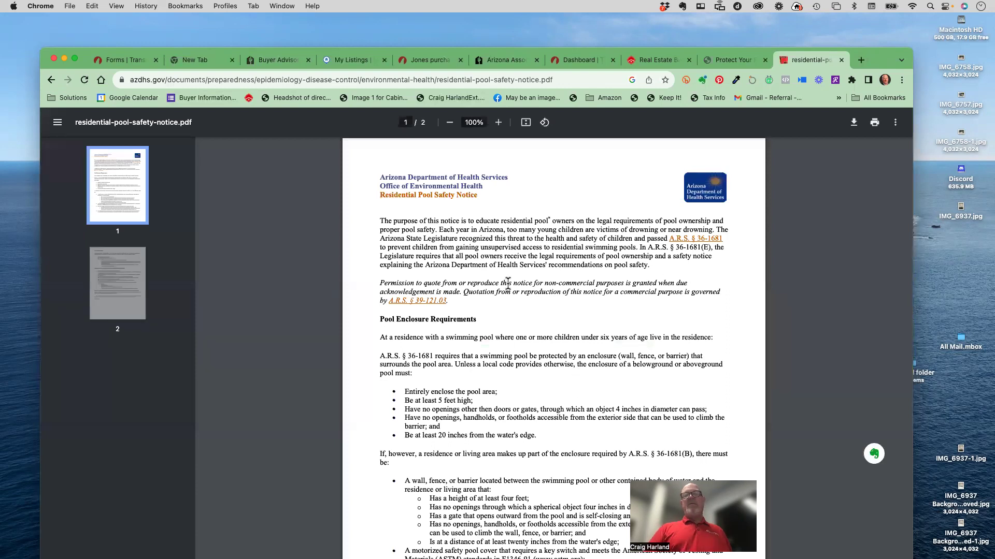
scroll(539, 415, "down", 7)
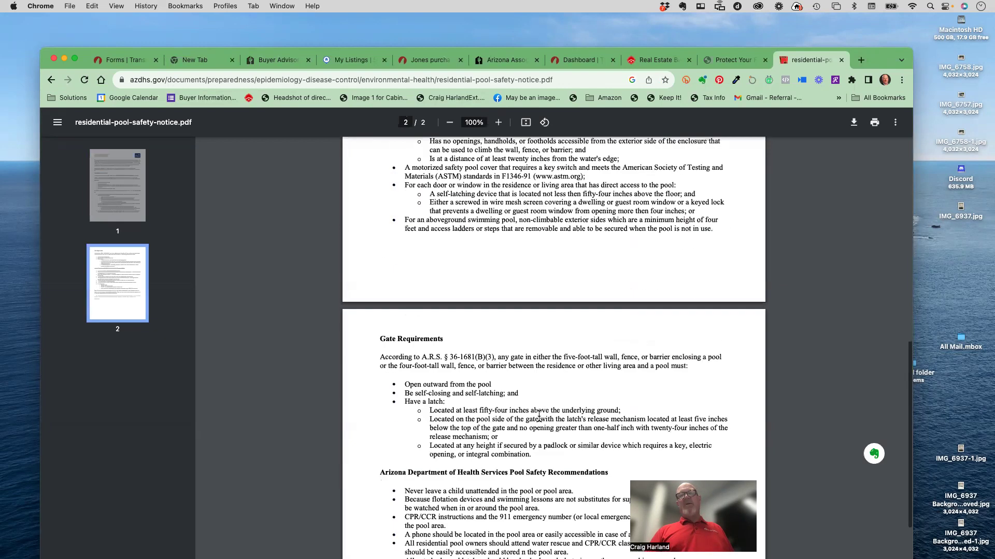
scroll(538, 415, "down", 6)
scroll(539, 416, "up", 13)
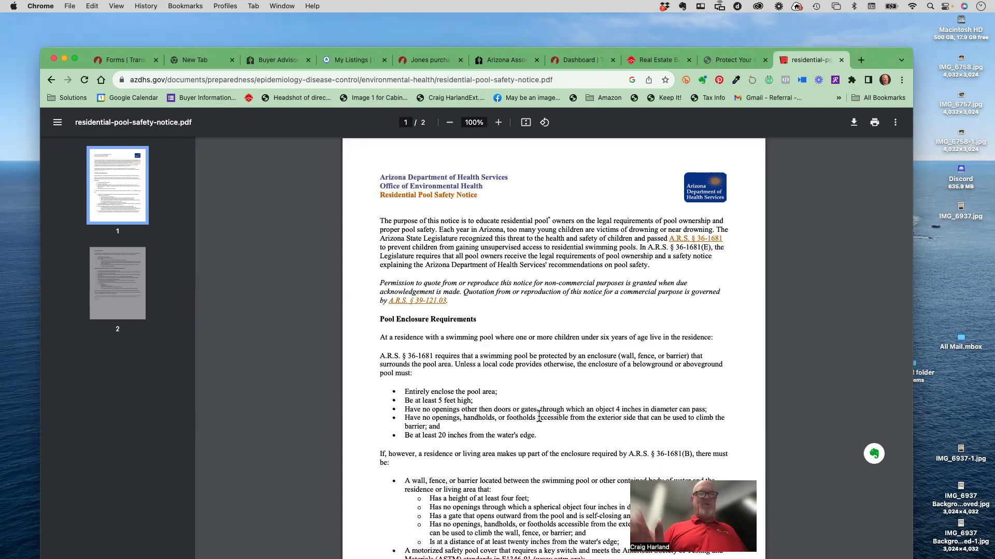
scroll(560, 414, "down", 5)
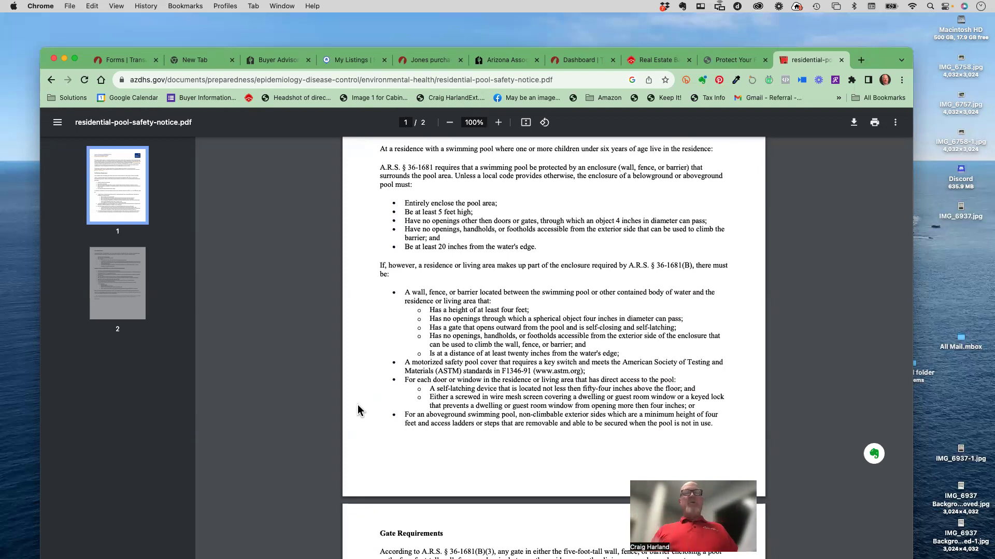
- On the dashboard, view and close the 'Inspection ordered?' task, then open the full Transactions list
left_click(594, 67)
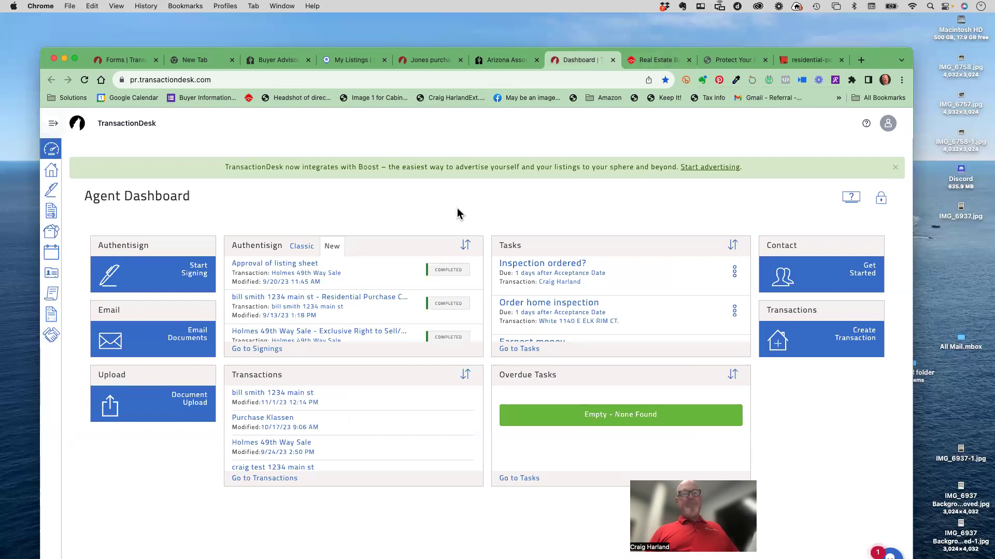
left_click(551, 265)
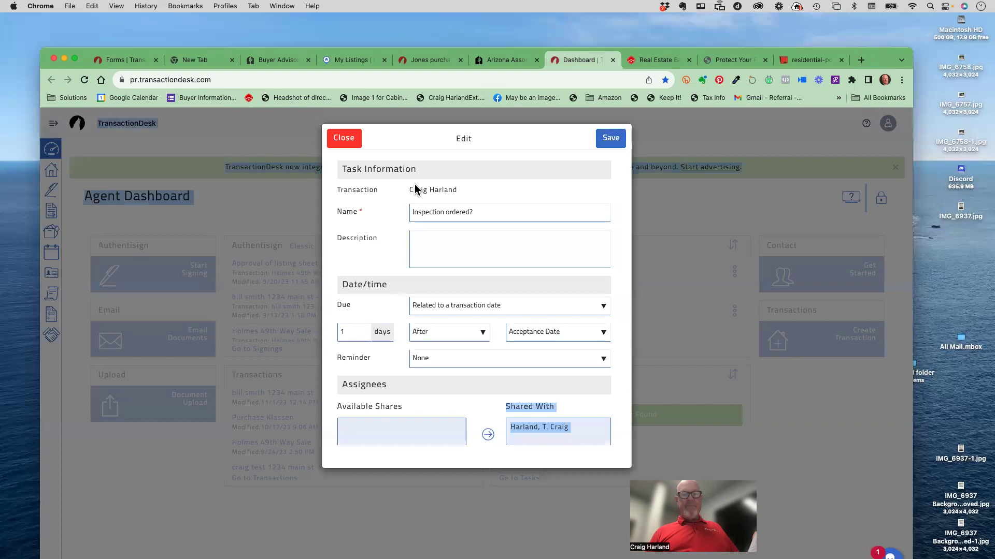
left_click(349, 145)
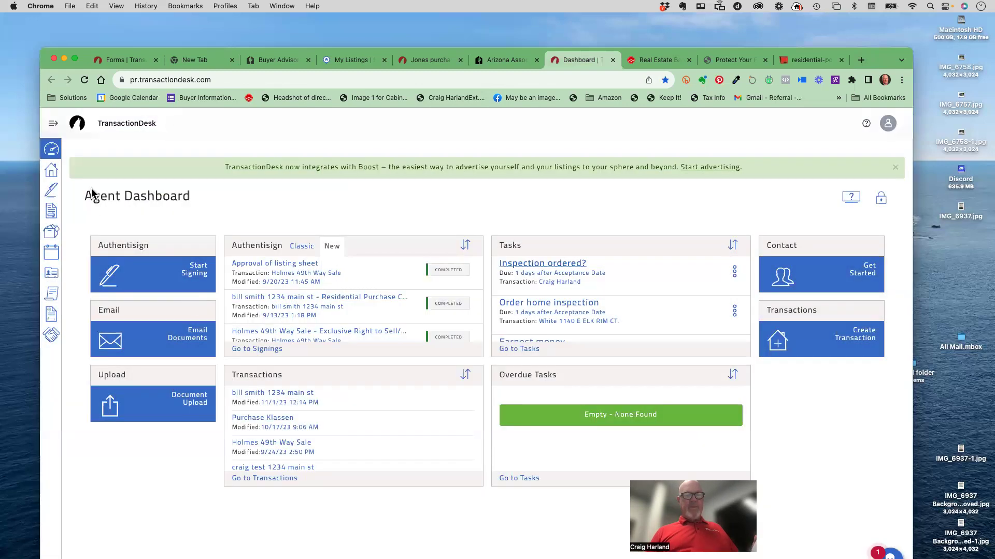
left_click(52, 171)
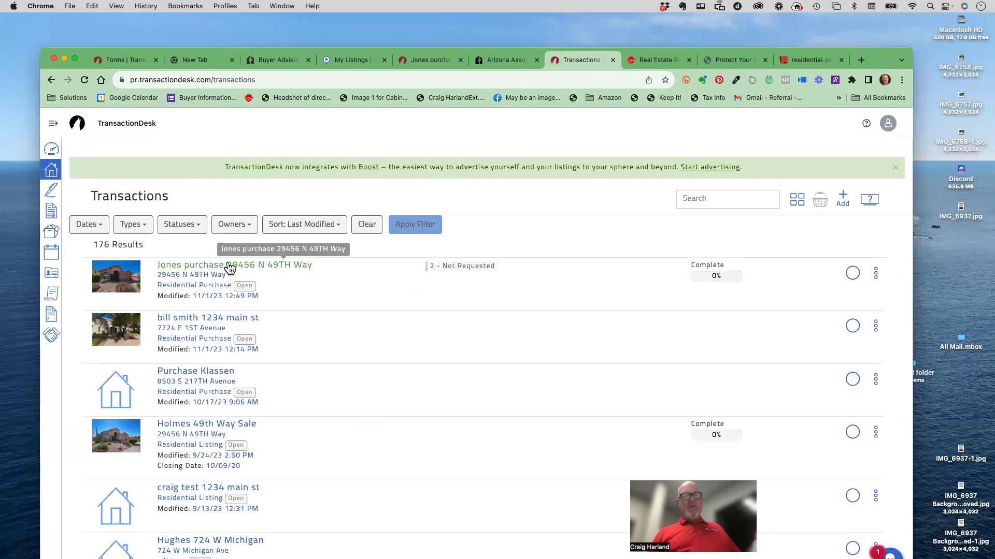
- Open the 1234 main st transaction's Signings, review the 9/13/23 completed signing, and cancel a new signing
left_click(206, 319)
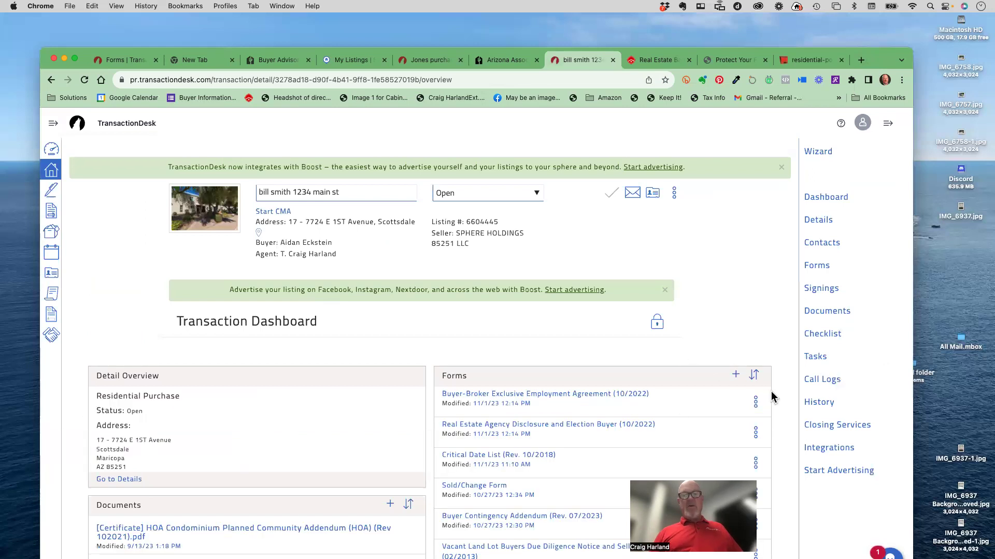
left_click(830, 295)
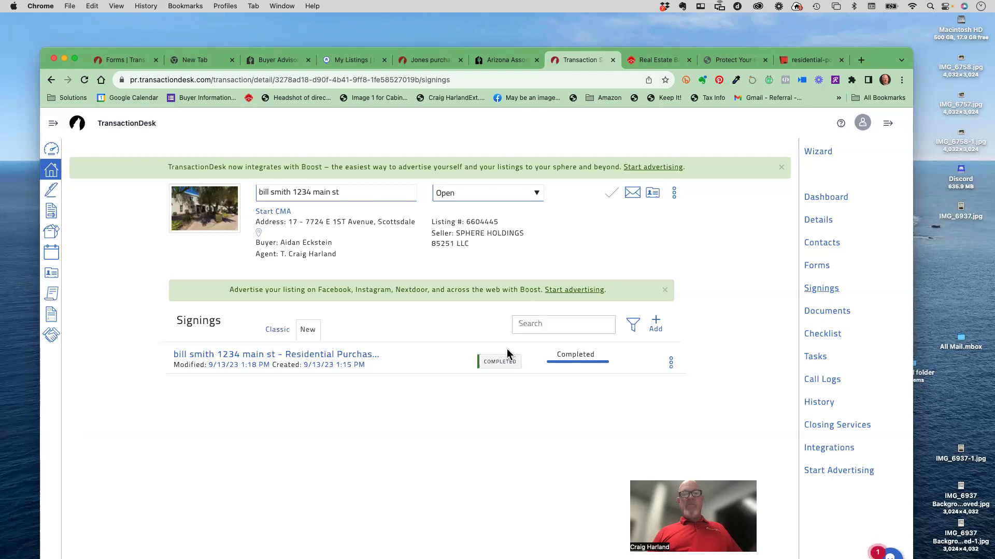
left_click(569, 324)
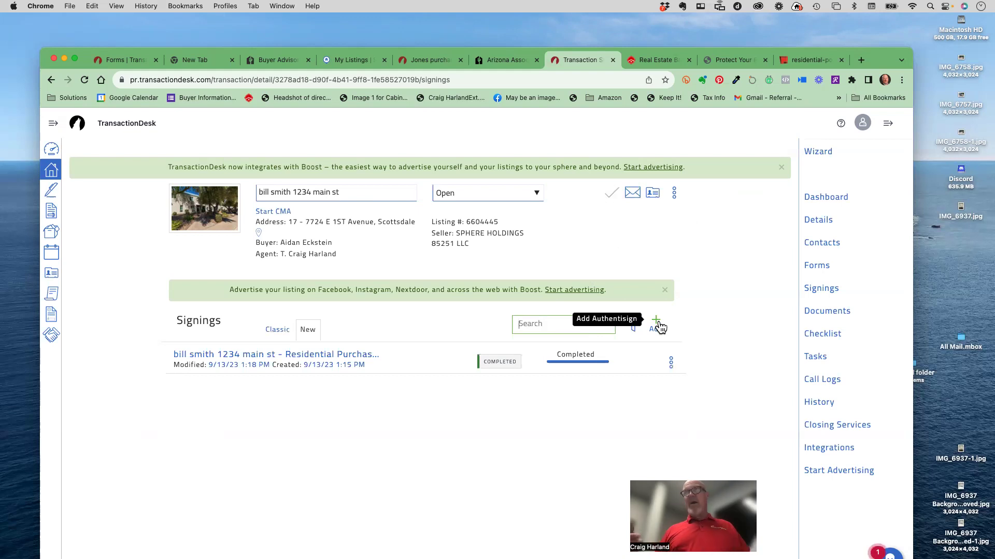
left_click(659, 328)
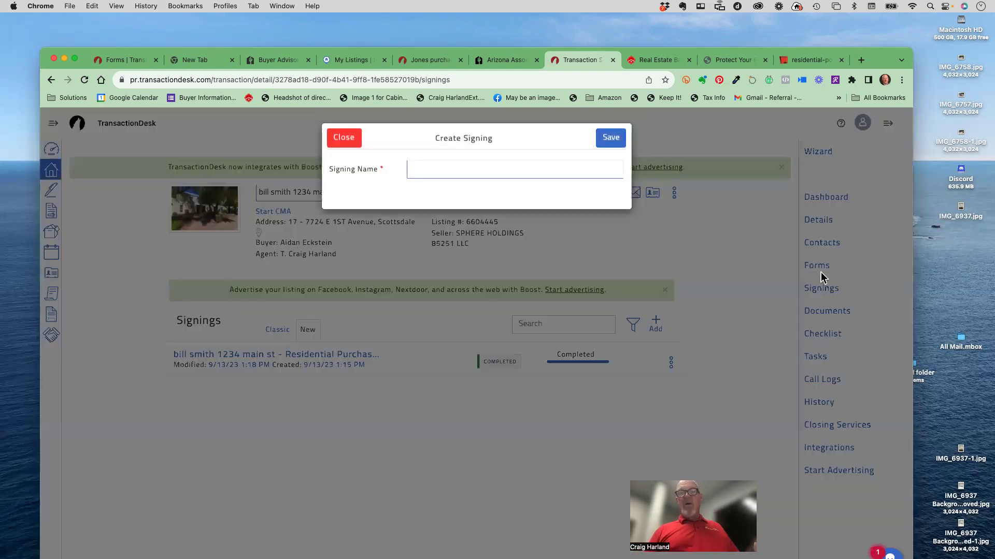
left_click(343, 139)
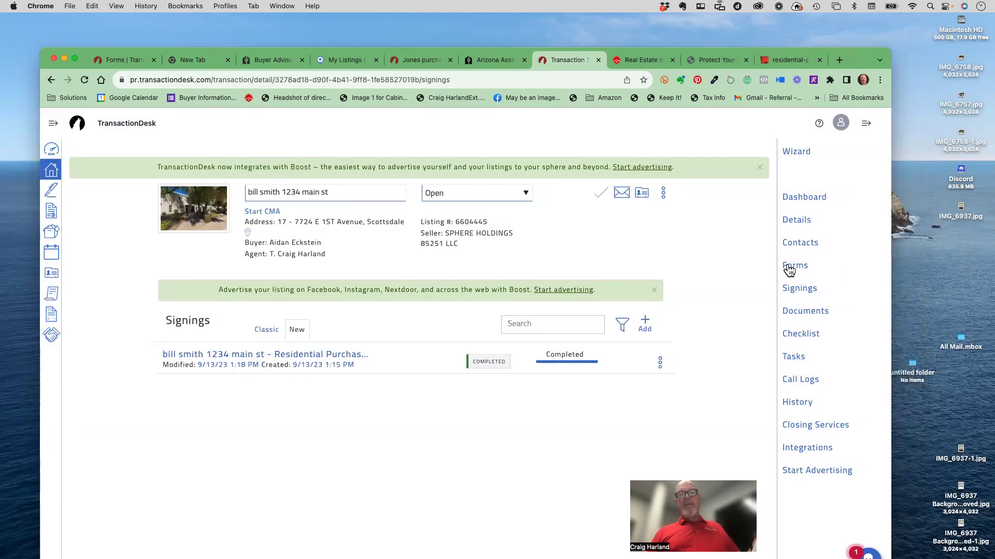
left_click(789, 268)
- Select all 25 transaction forms and send them from the Basket to a new Authentisign signing
left_click(630, 326)
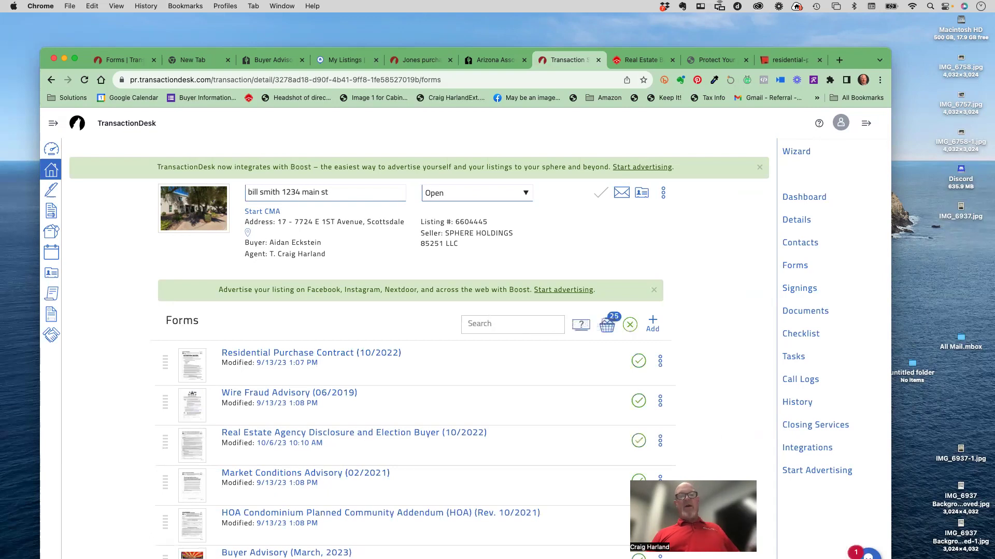
scroll(713, 433, "down", 10)
scroll(713, 433, "down", 5)
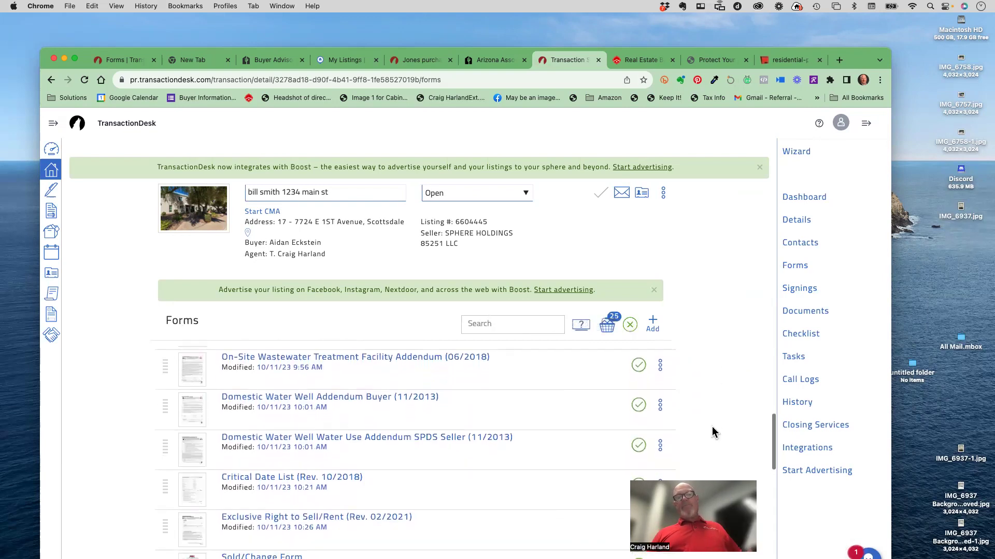
scroll(713, 433, "down", 8)
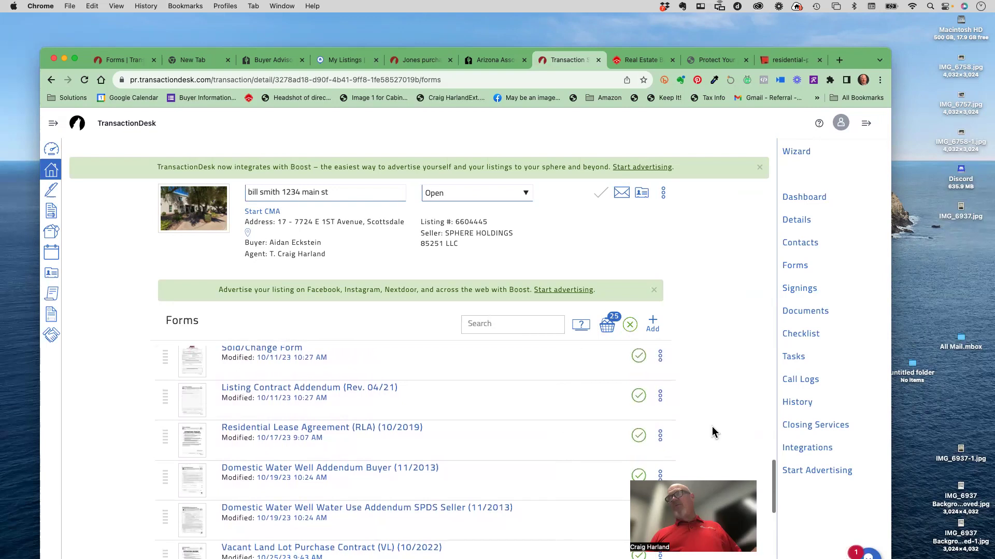
scroll(712, 433, "up", 15)
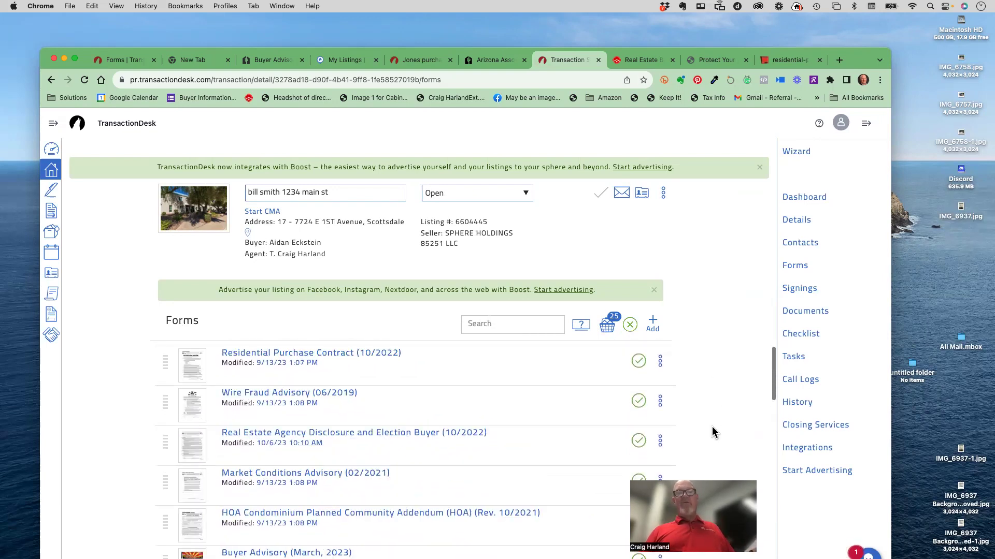
left_click(611, 336)
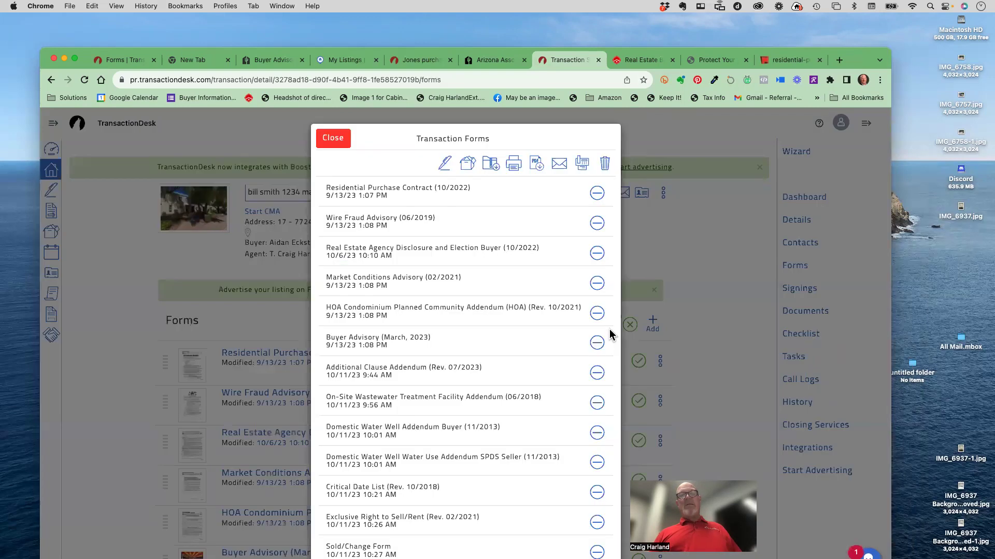
left_click(445, 165)
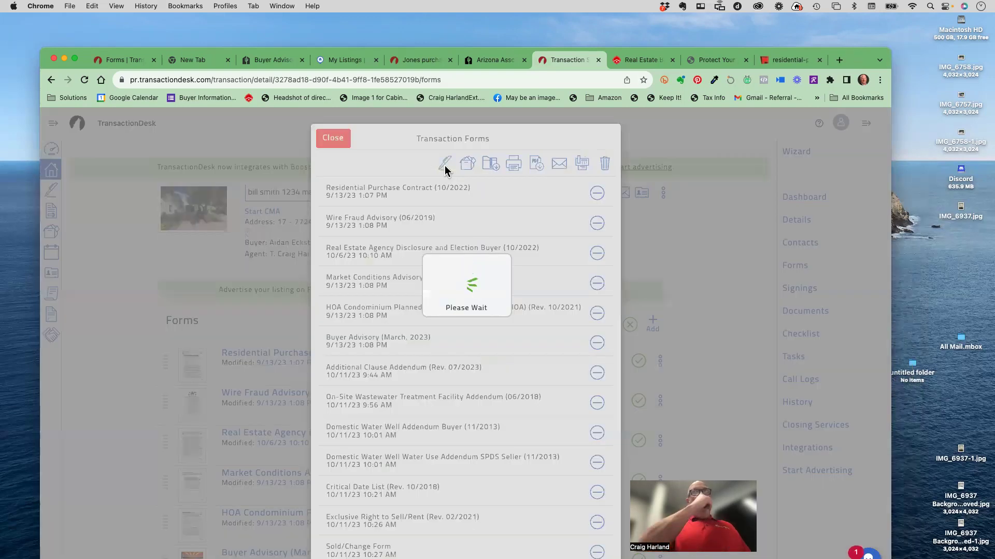
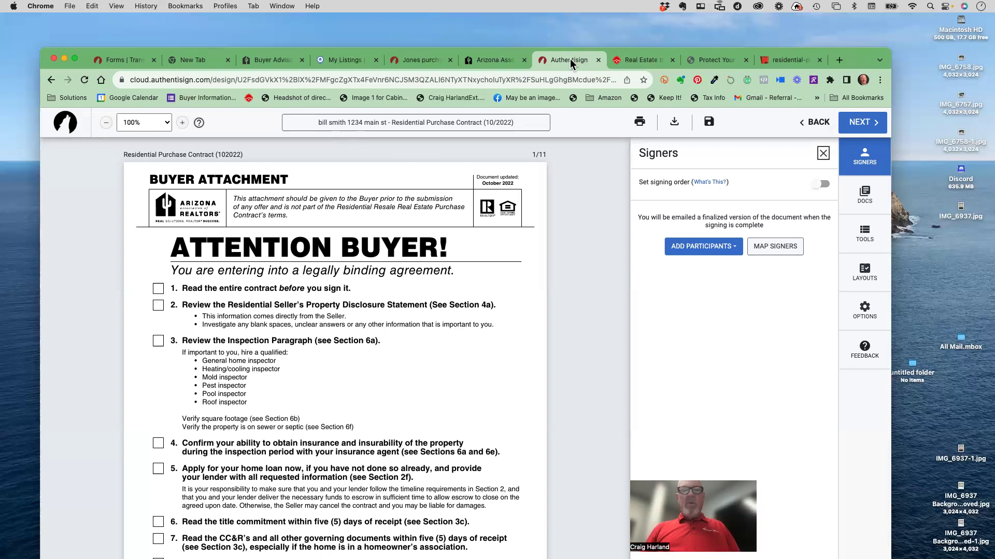
- Leave the Authentisign signing setup and return to the transaction's Forms list
left_click(51, 81)
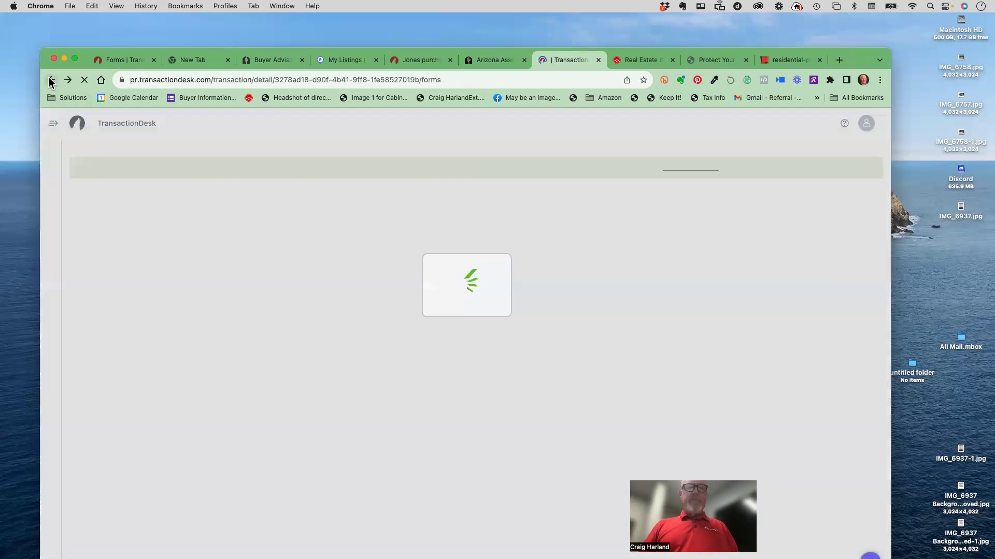
right_click(51, 80)
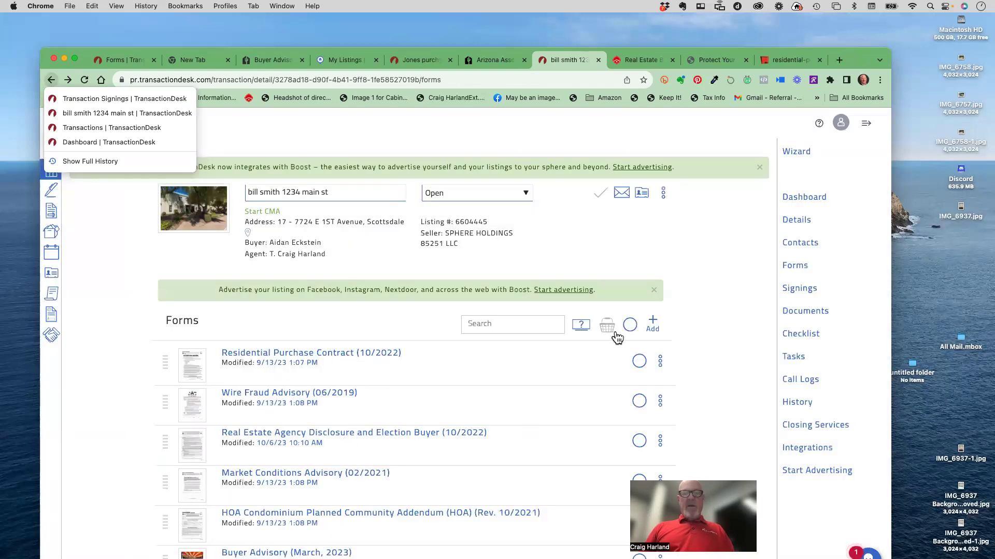
left_click(654, 329)
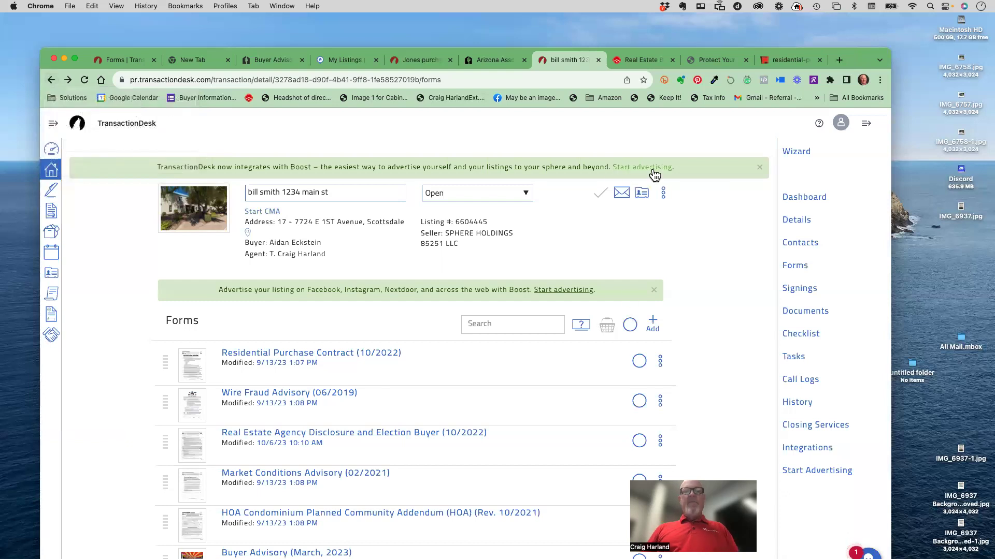
- Search the form library for 'date' and add Critical Date List (Rev. 10/2018) to the transaction
left_click(654, 324)
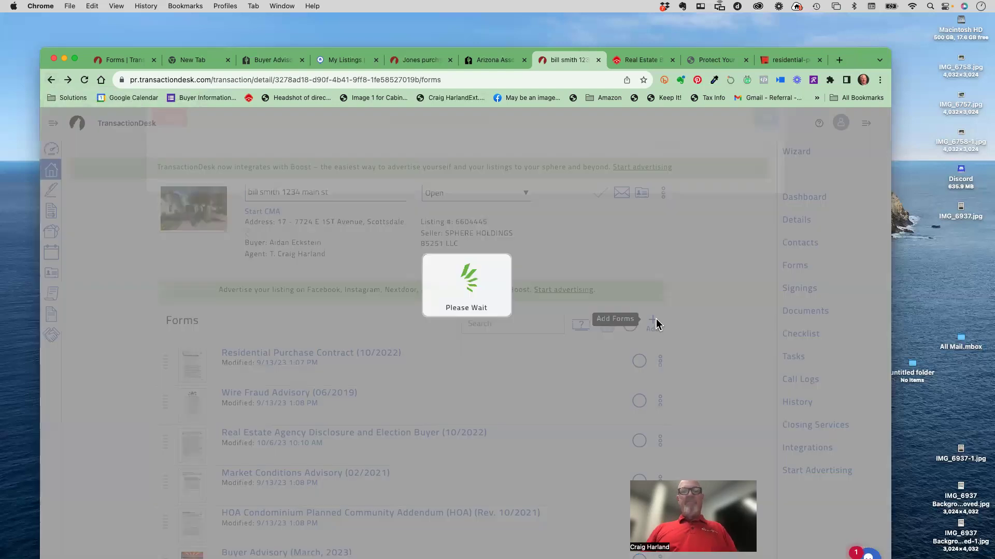
left_click(696, 164)
type("date")
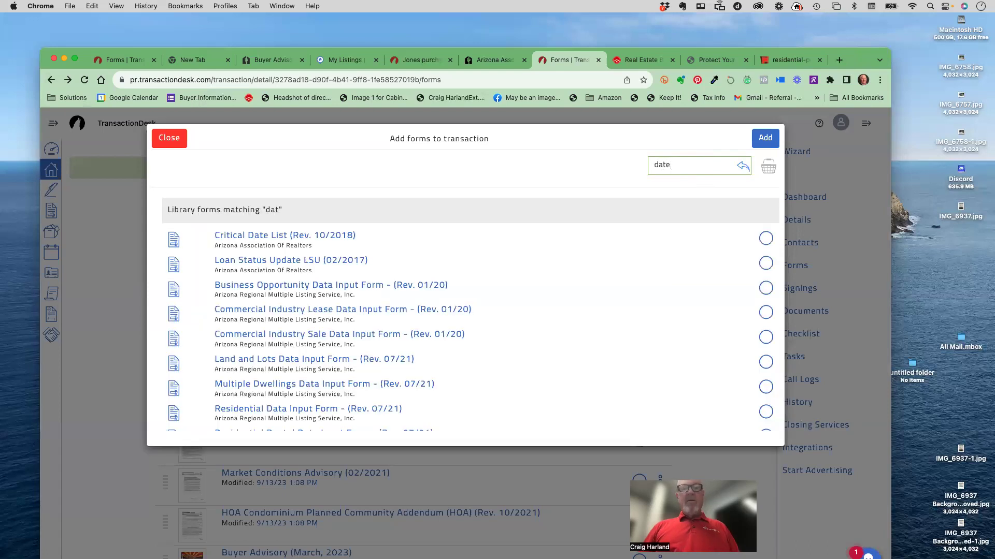
left_click(298, 242)
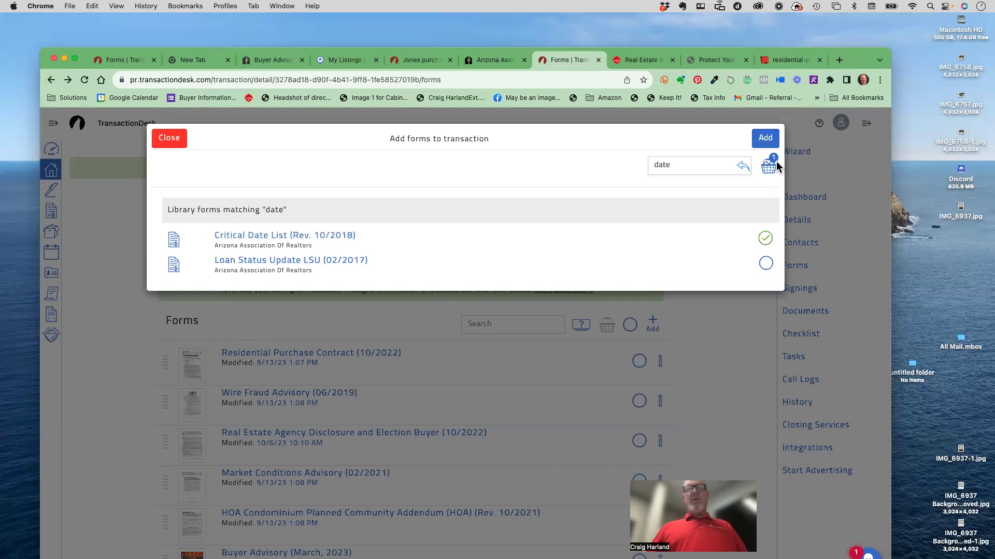
left_click(766, 138)
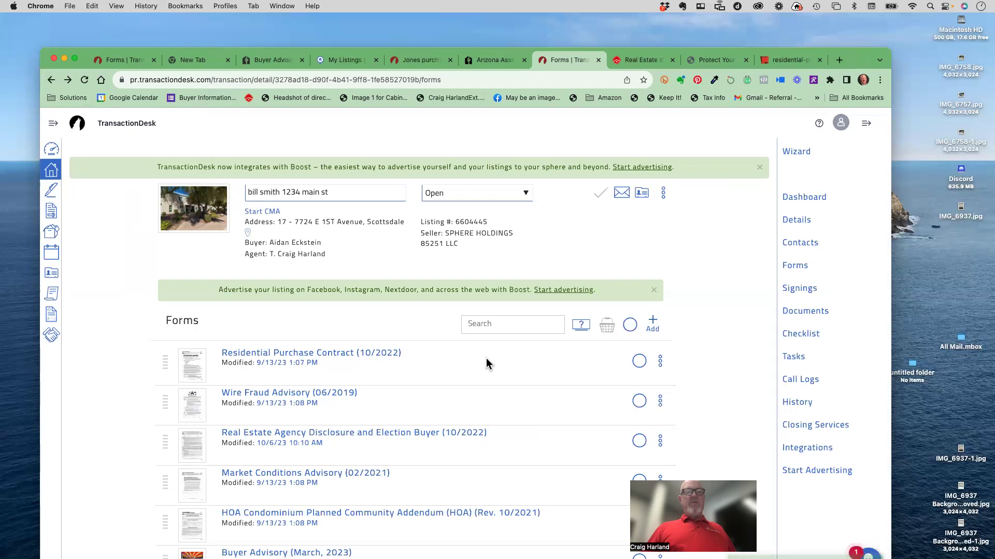
scroll(436, 445, "down", 10)
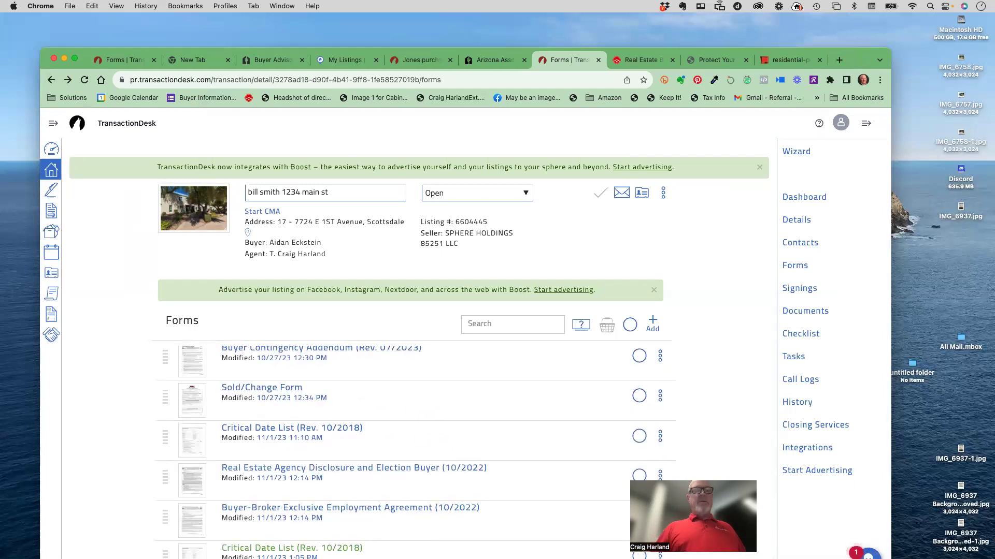
- Open the newly added Critical Date List form and scroll through it
left_click(291, 548)
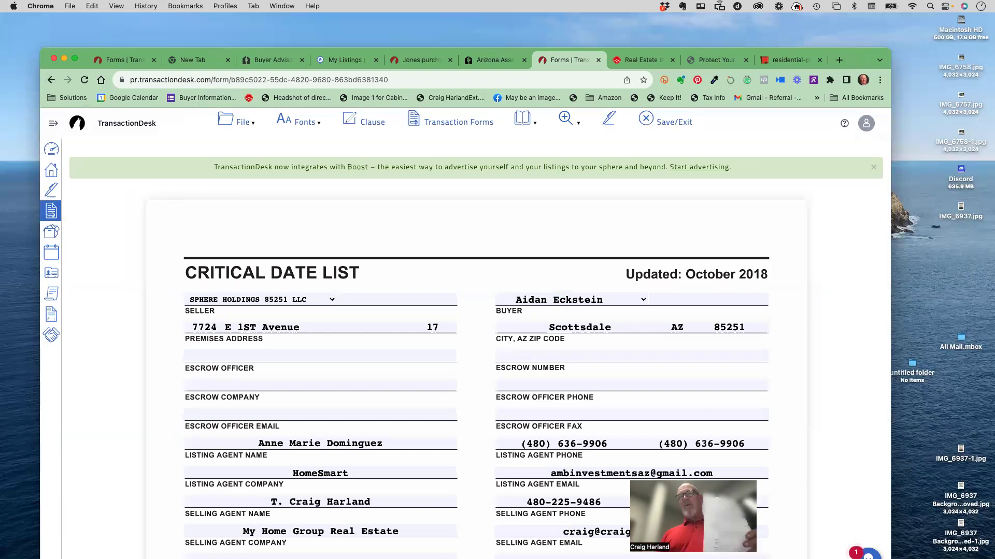
scroll(477, 369, "down", 10)
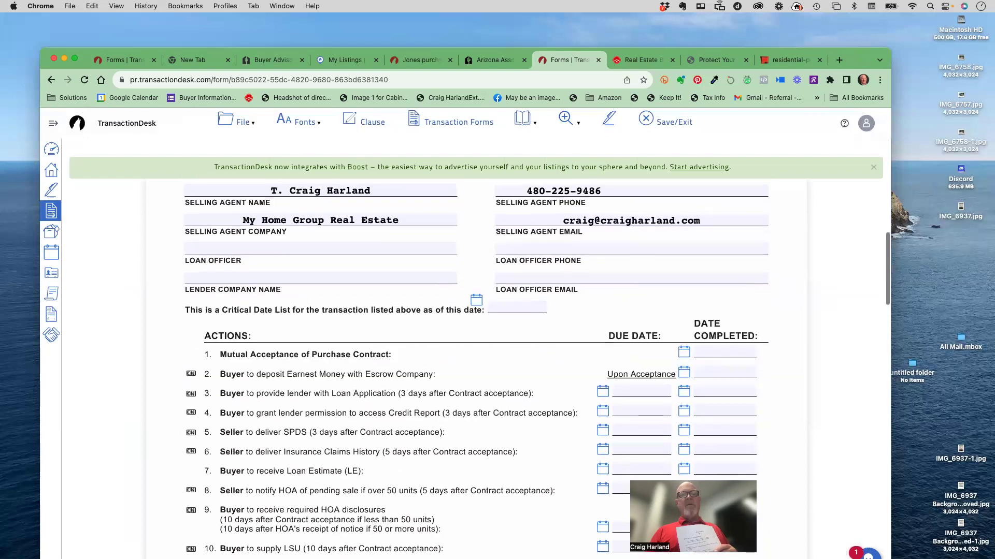
scroll(476, 369, "down", 2)
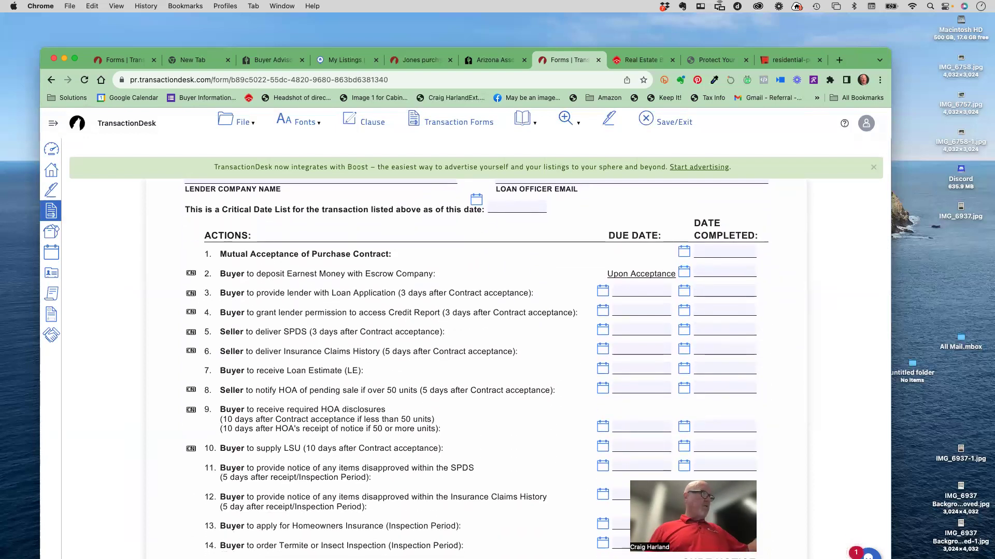
scroll(477, 369, "down", 3)
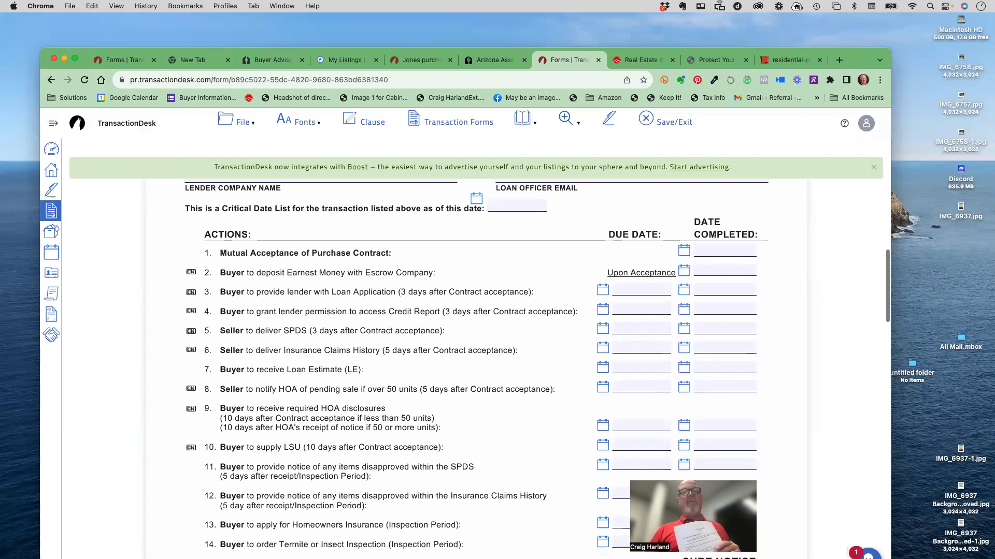
scroll(452, 365, "down", 1)
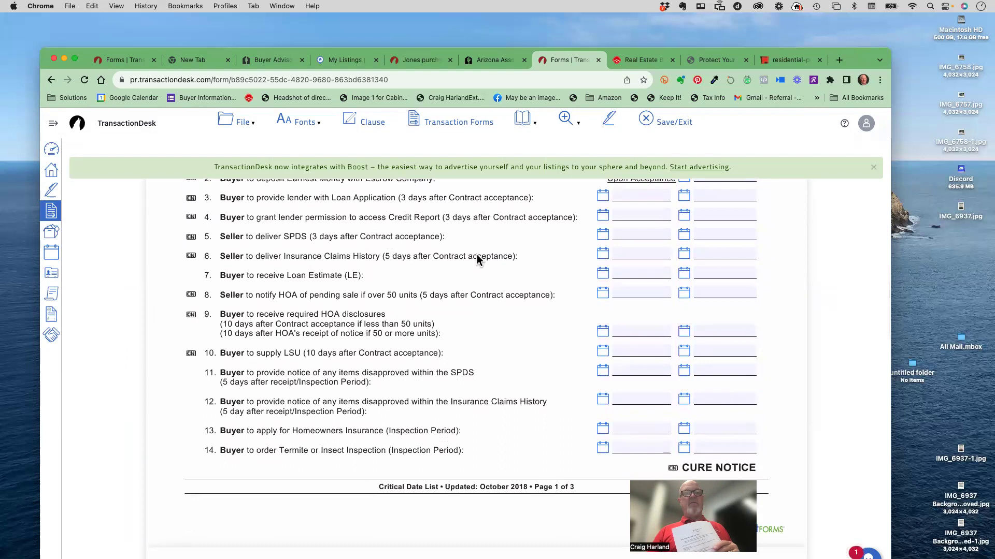
scroll(452, 337, "down", 5)
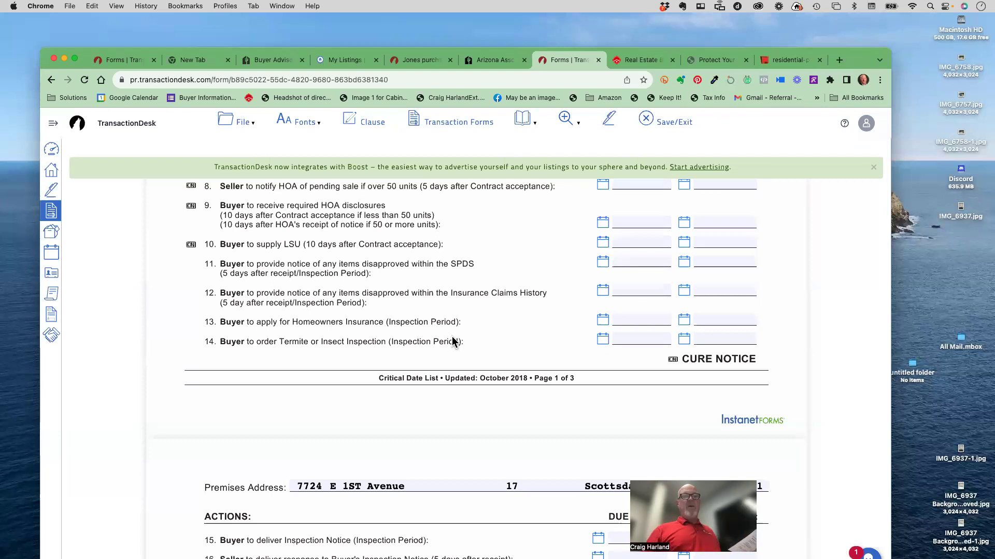
scroll(451, 340, "down", 20)
- Switch to BrokerSumo's Arizona Office Documents and close the Affiliated Business Disclosure preview
scroll(451, 338, "up", 15)
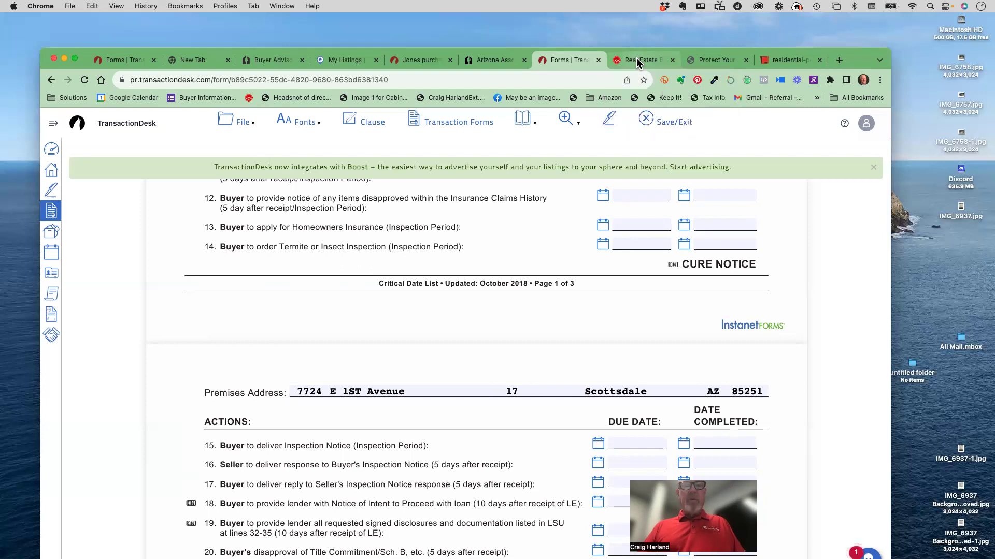
left_click(636, 60)
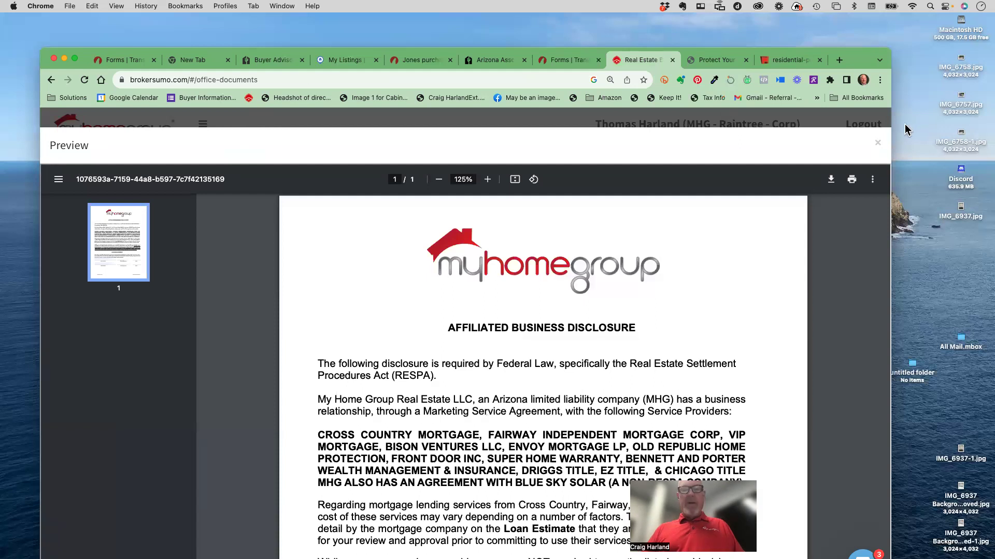
left_click(878, 145)
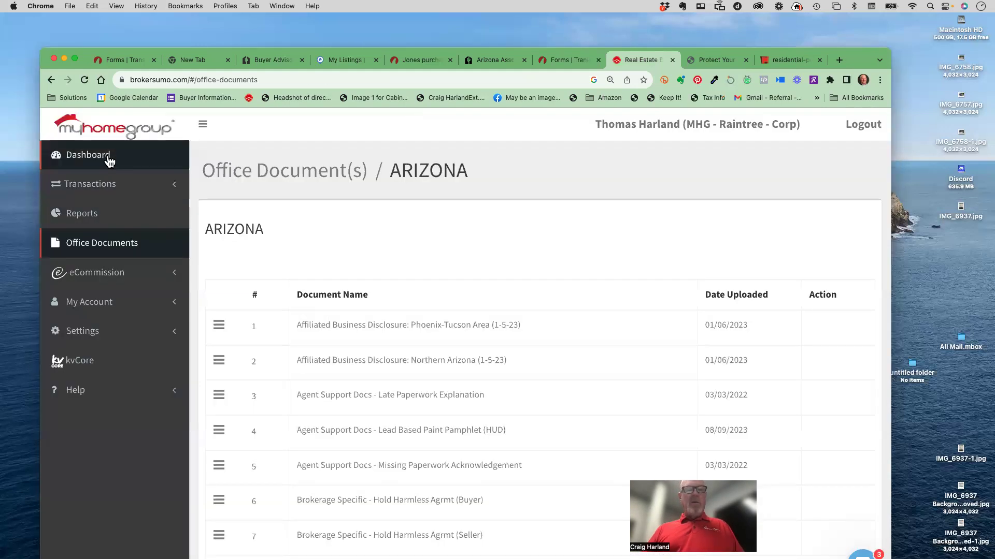
- Open the Arizona Agent Portal Dashboard and scroll to see tiles like Industry Tools and Commission Information
left_click(110, 158)
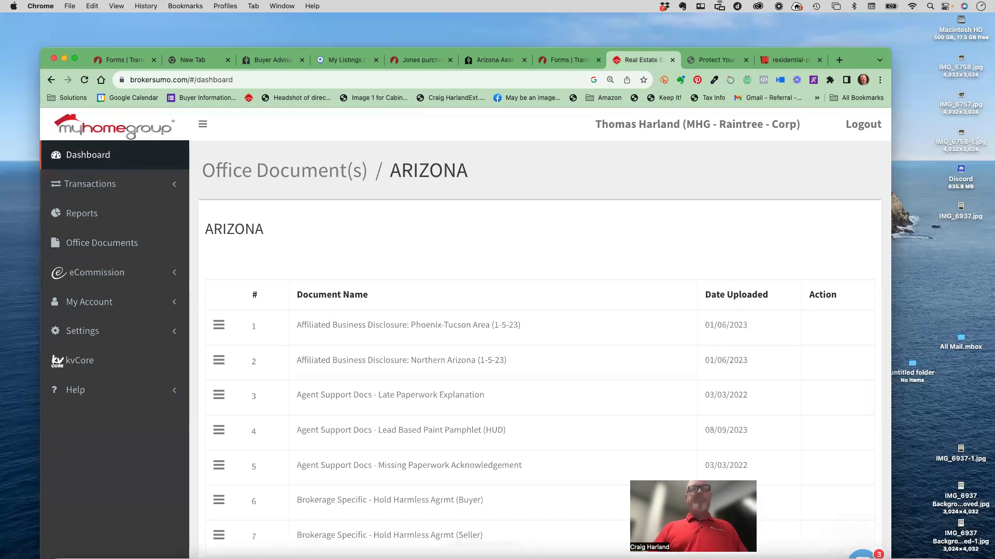
scroll(624, 453, "down", 5)
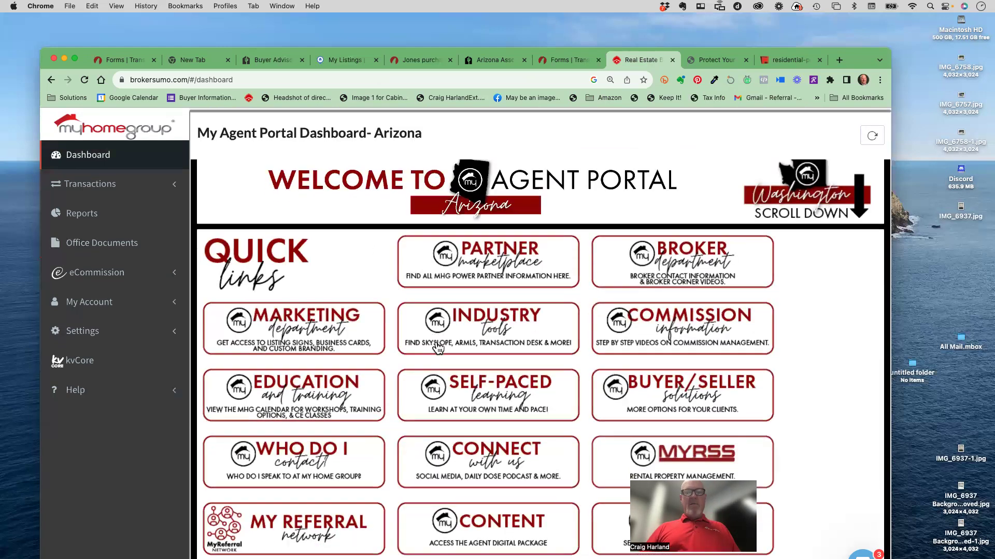
scroll(437, 348, "down", 5)
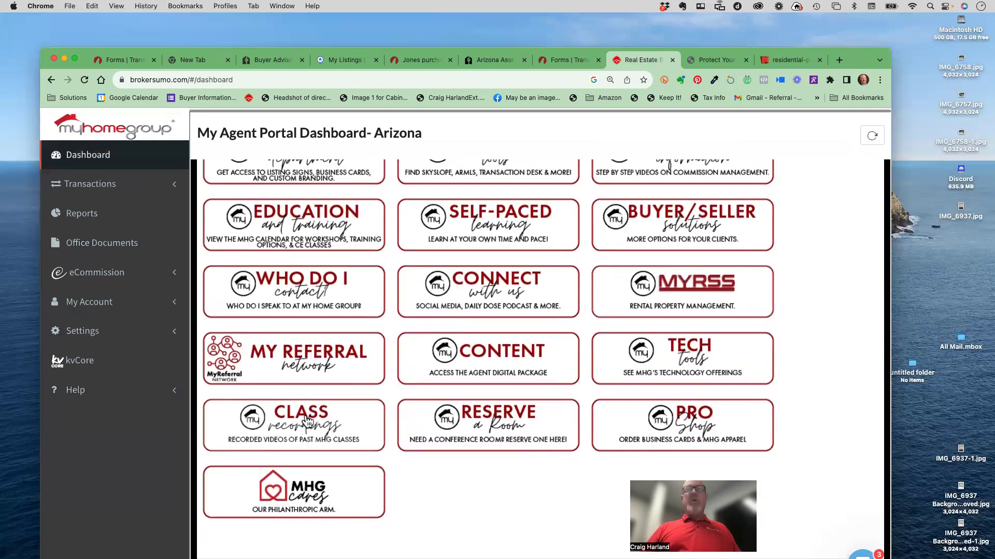
- Open the recorded My Home Group class videos and play the City of Tempe Economic Development video
left_click(308, 422)
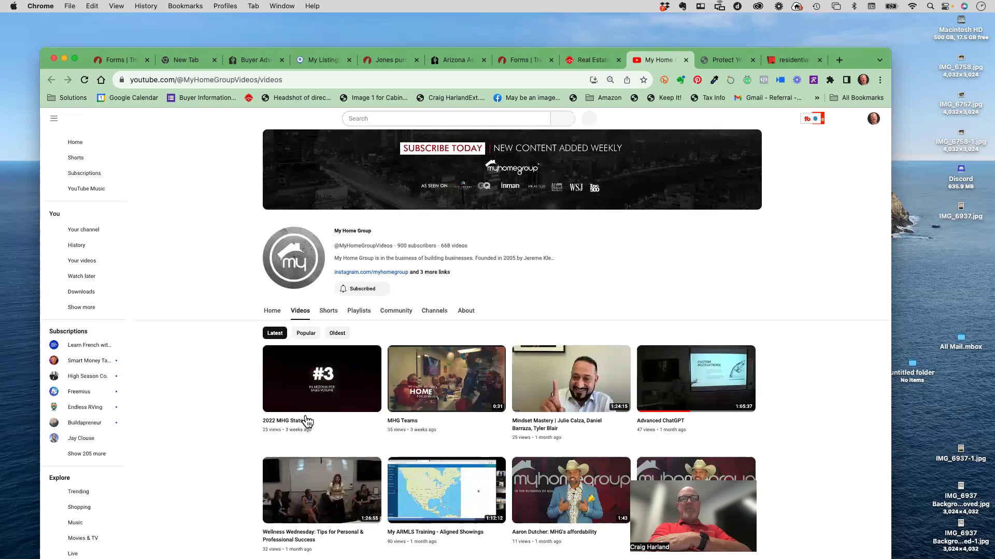
mouse_move(306, 422)
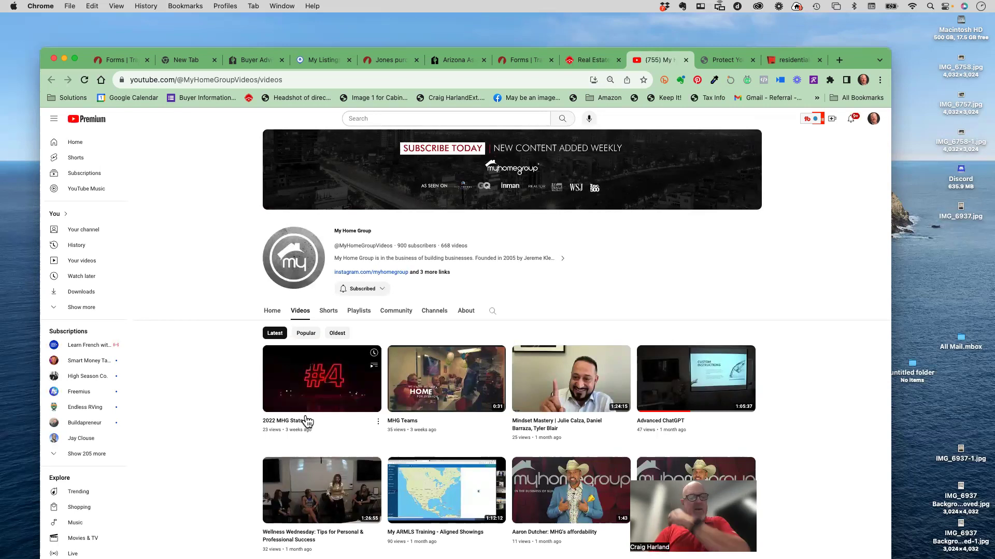
mouse_move(709, 387)
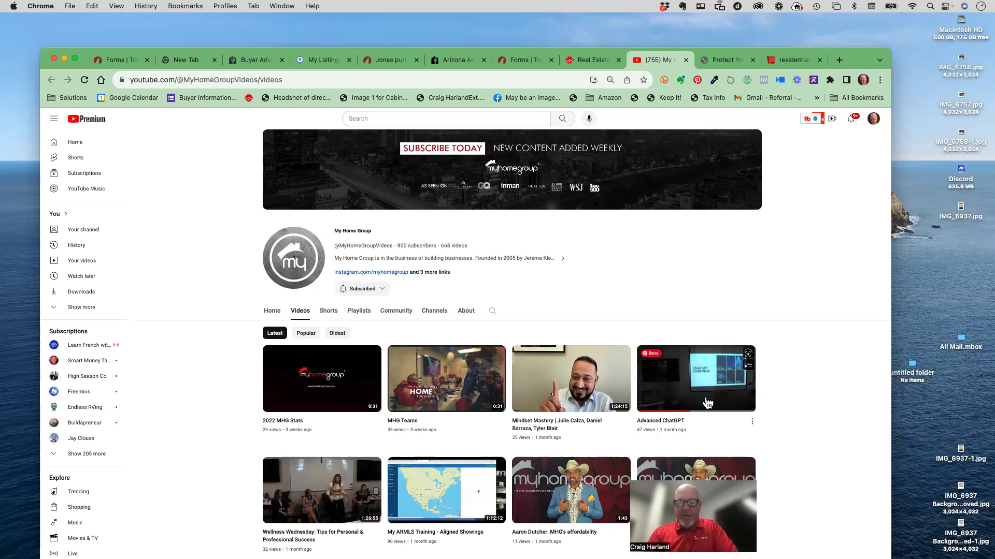
mouse_move(518, 488)
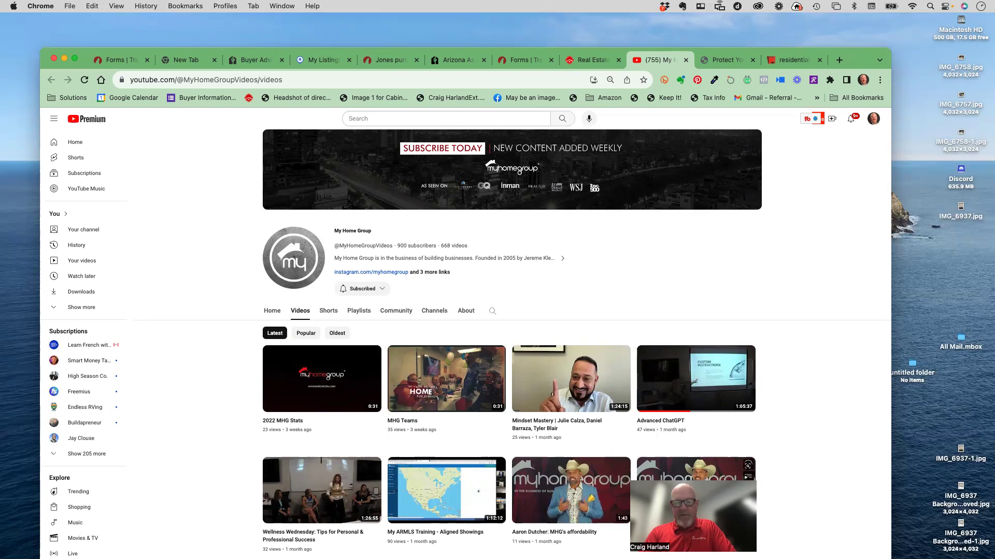
scroll(580, 491, "down", 3)
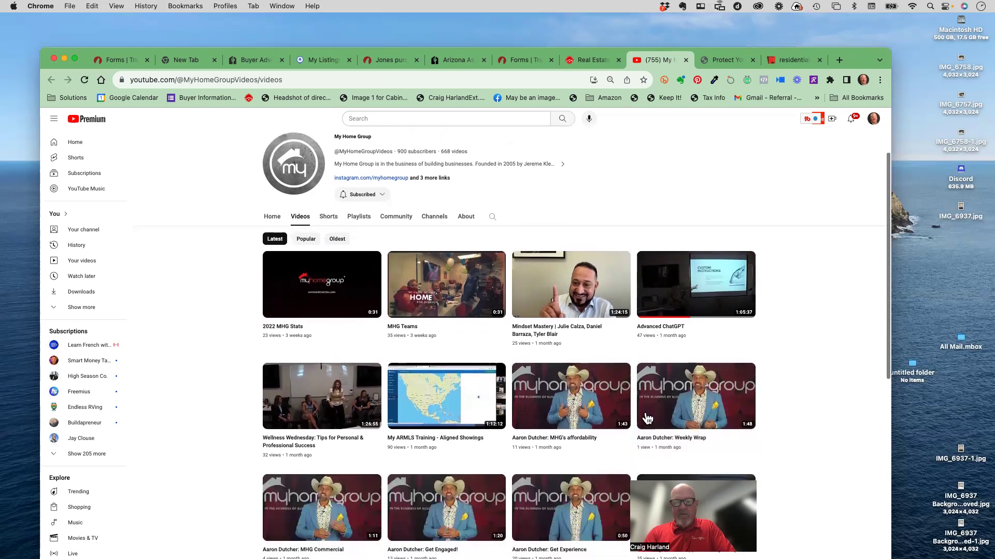
scroll(726, 393, "down", 3)
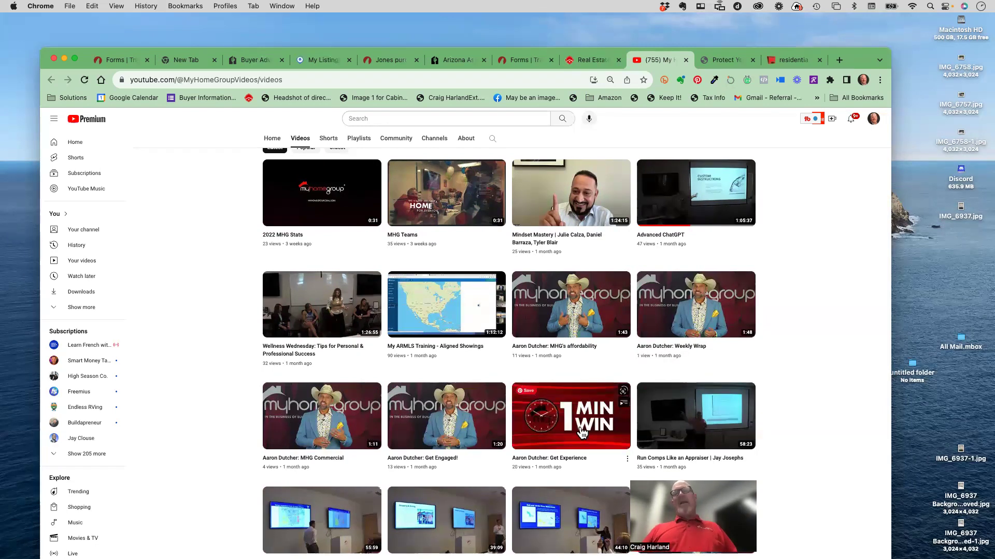
scroll(705, 413, "down", 3)
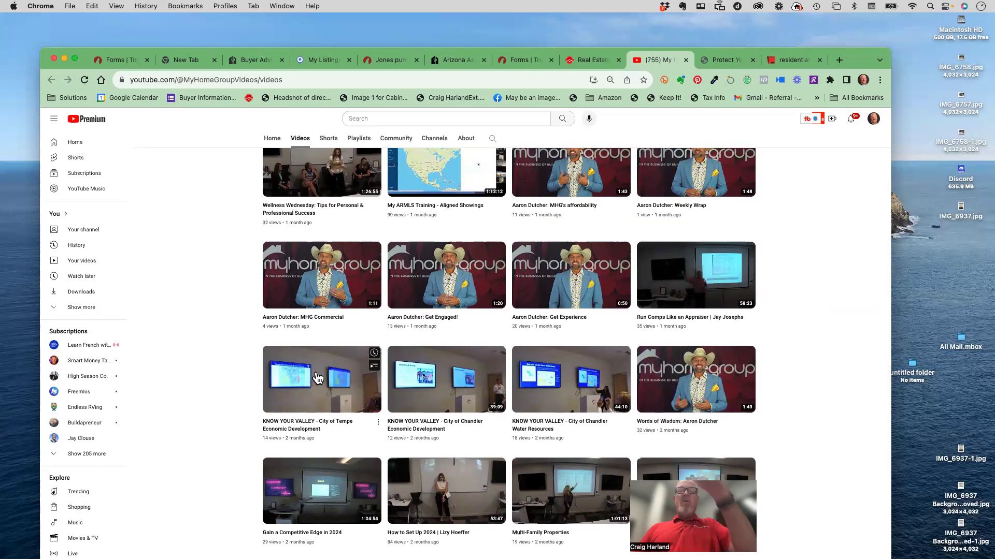
left_click(316, 374)
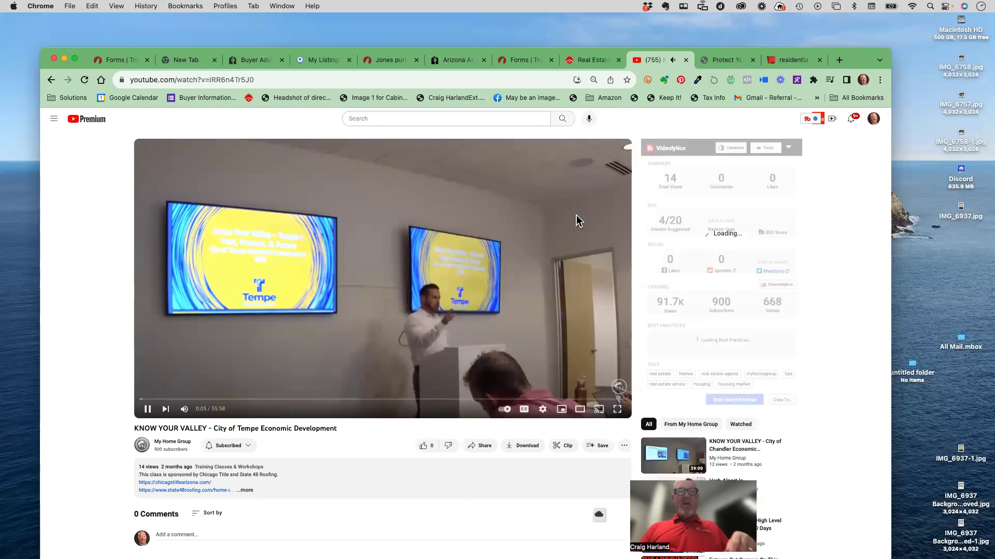
- Return to the channel's Videos page and browse recordings like Commercial 101 and Multi-Family Properties
left_click(51, 82)
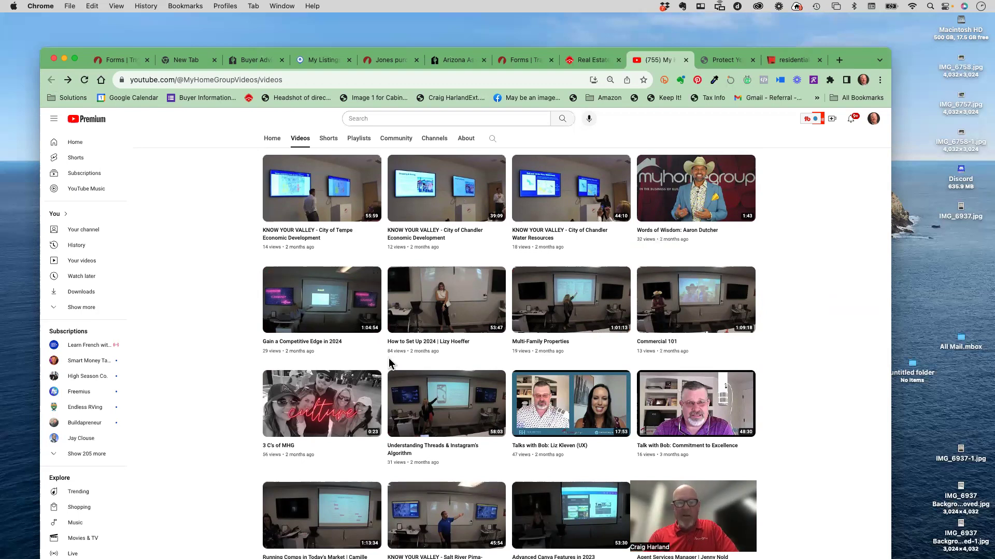
scroll(390, 361, "down", 1)
scroll(621, 414, "up", 15)
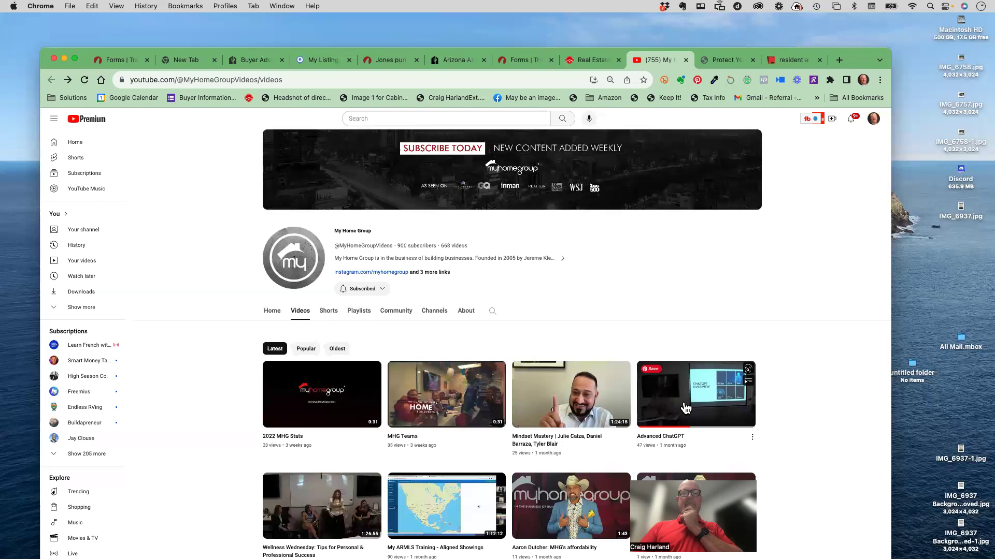
mouse_move(562, 399)
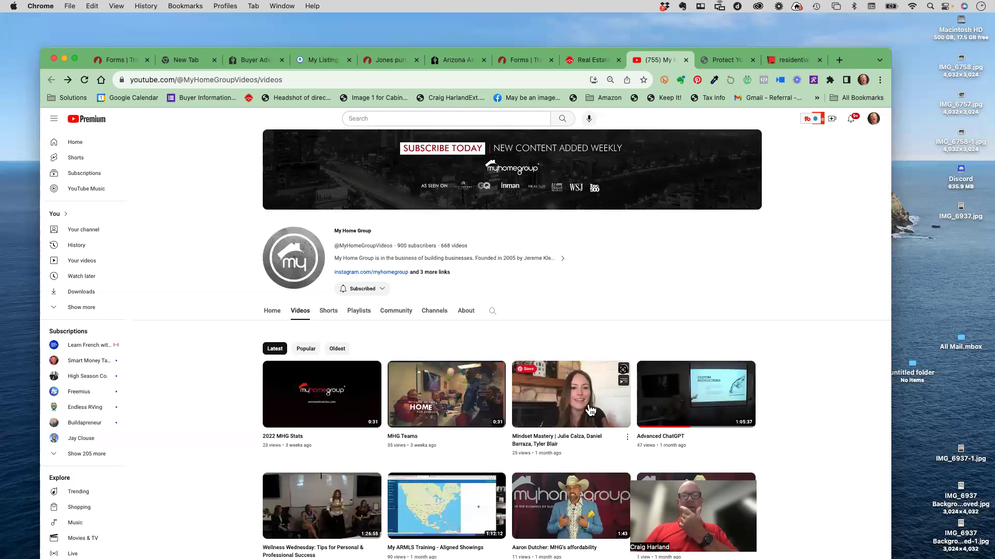
mouse_move(458, 410)
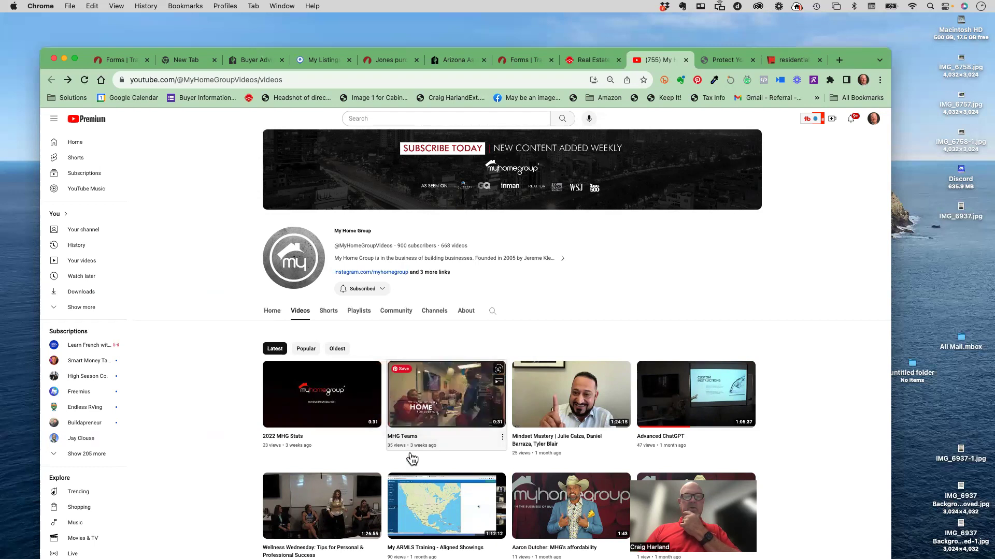
scroll(791, 531, "down", 5)
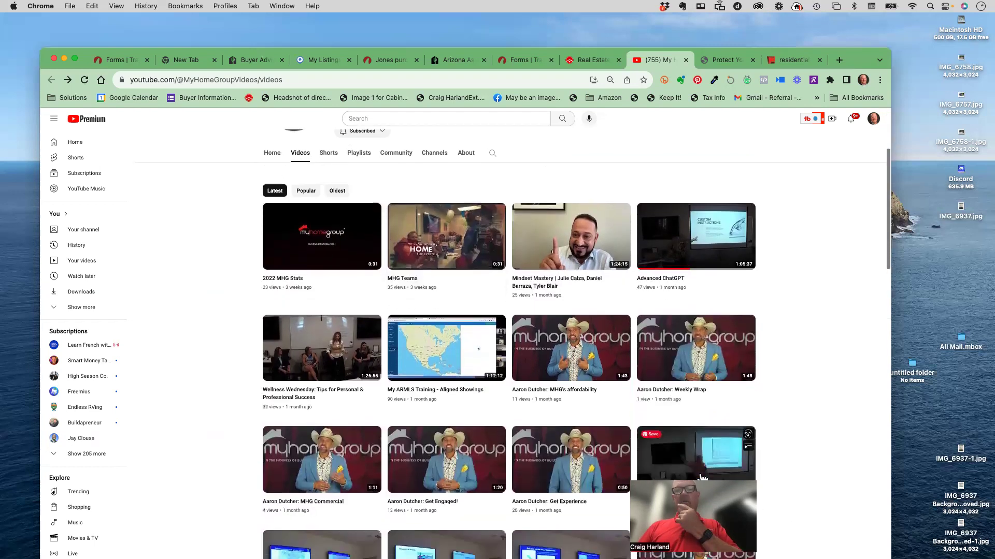
scroll(702, 477, "down", 5)
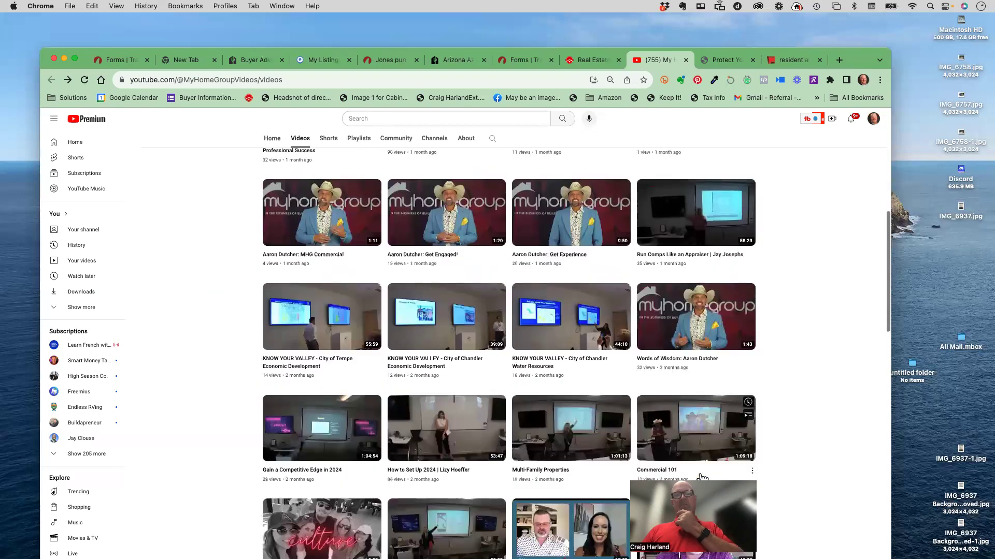
scroll(703, 477, "down", 2)
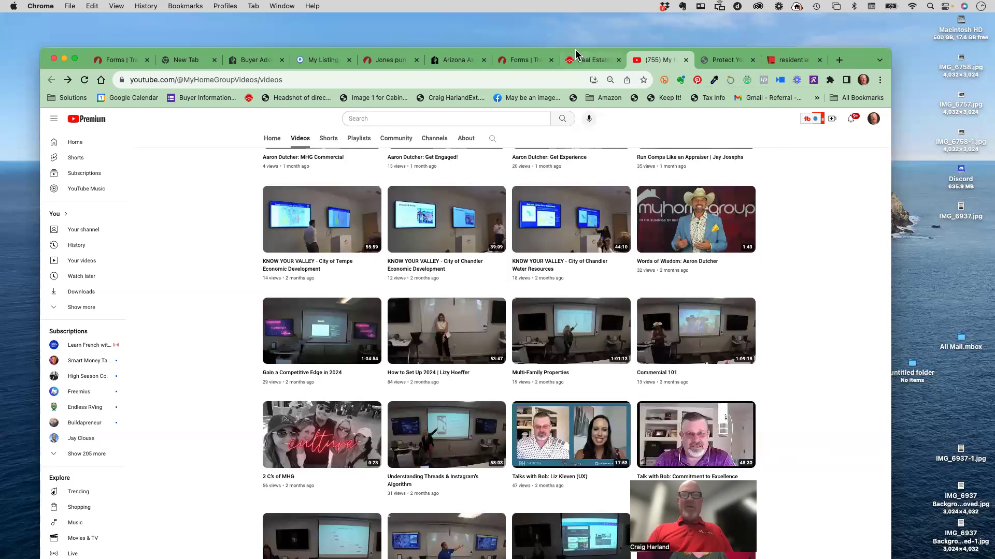
- Open Account Settings under My Account in BrokerSumo and scroll through the agent's details
left_click(589, 61)
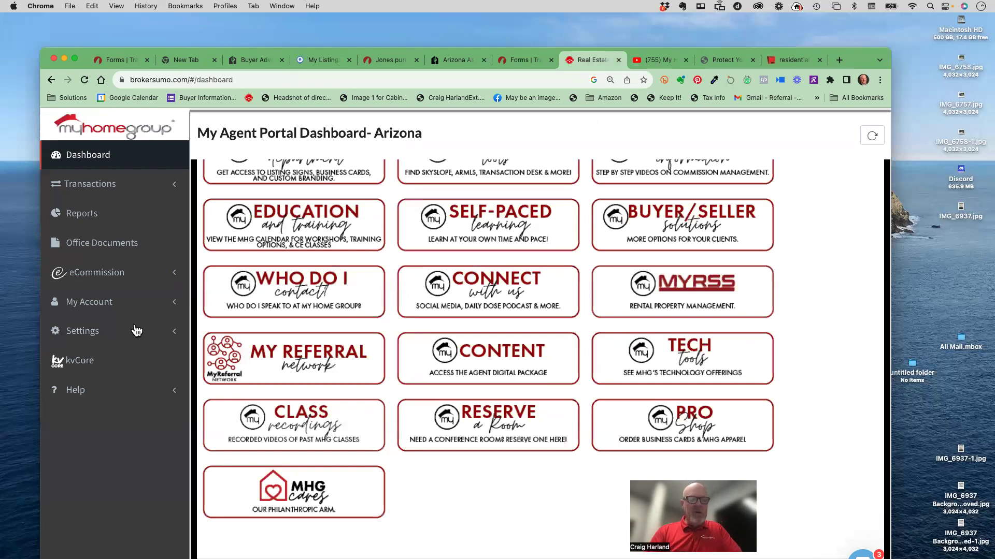
left_click(116, 306)
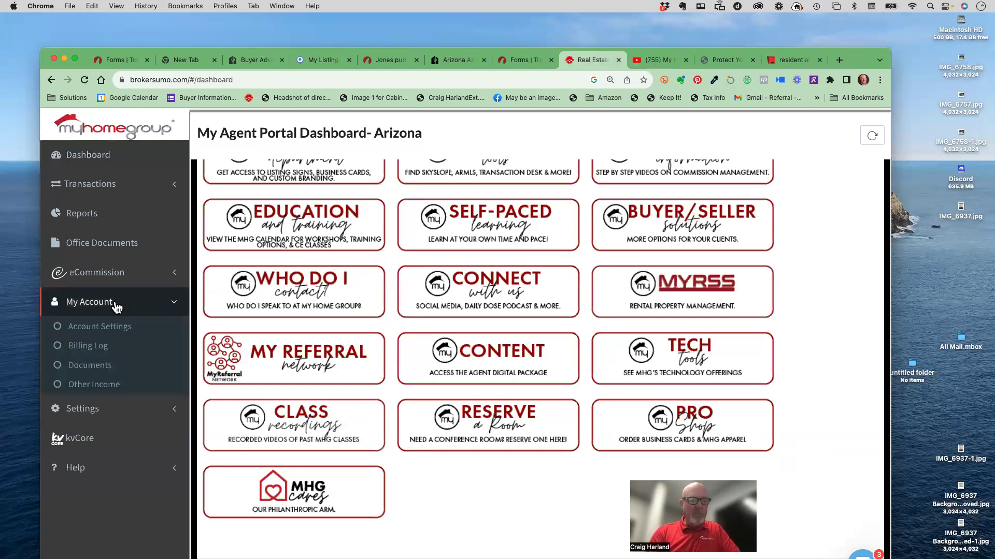
left_click(109, 334)
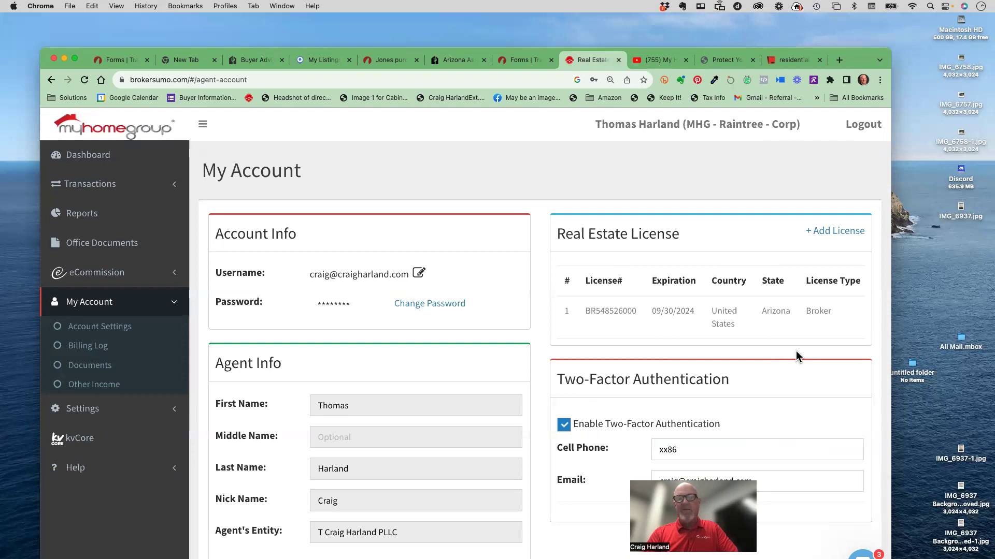
scroll(777, 381, "down", 1)
scroll(777, 381, "down", 10)
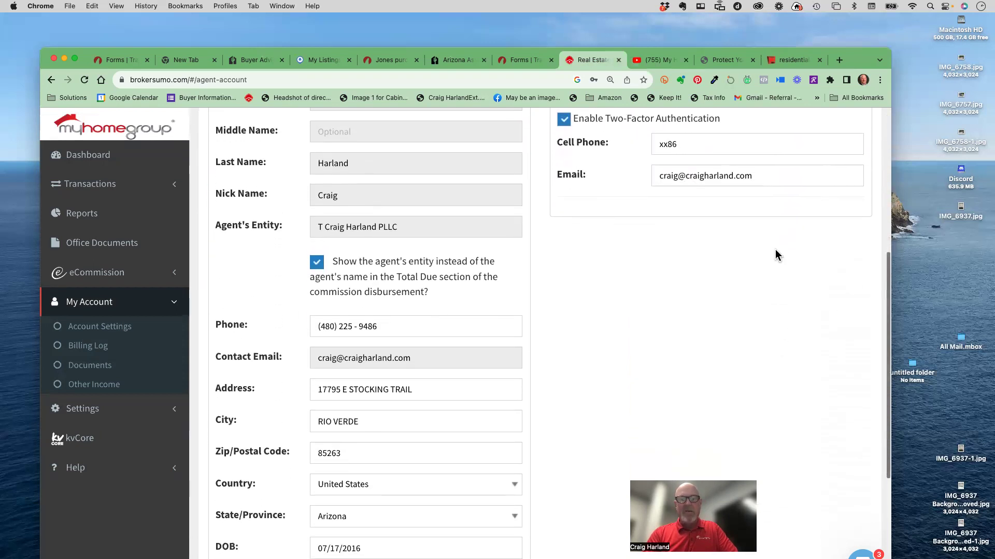
scroll(776, 253, "up", 10)
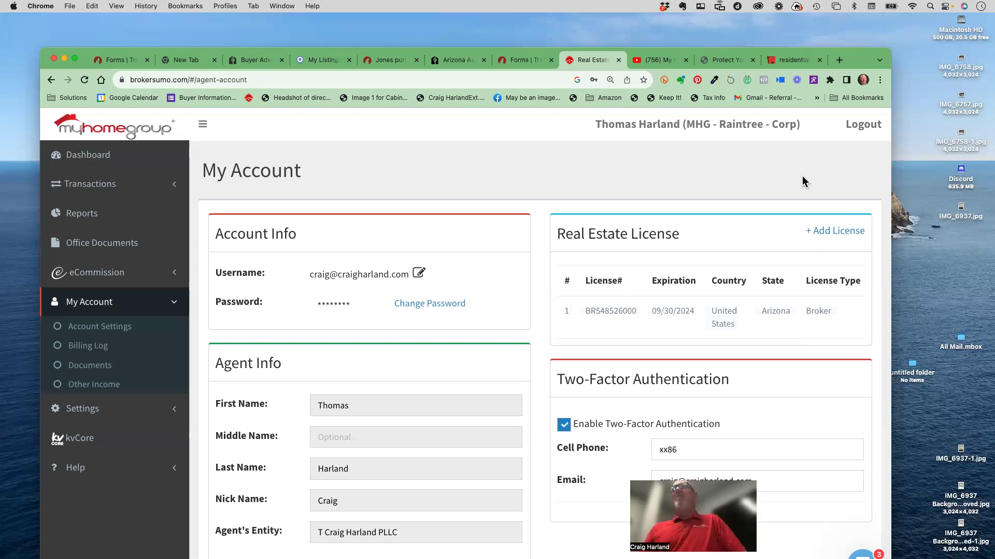
- Select the Account Info, Agent Info and Real Estate License text on the My Account page
left_click_drag(804, 181, 363, 558)
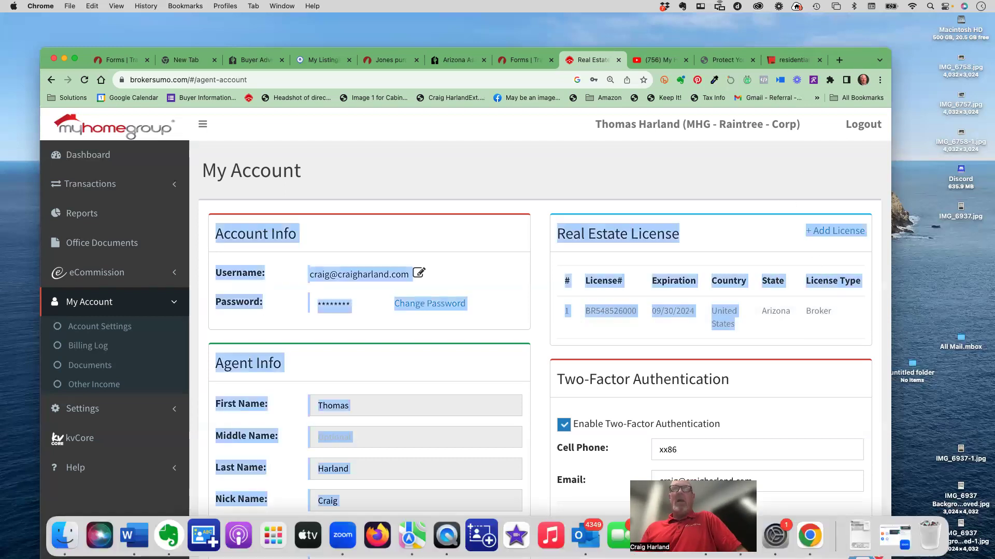